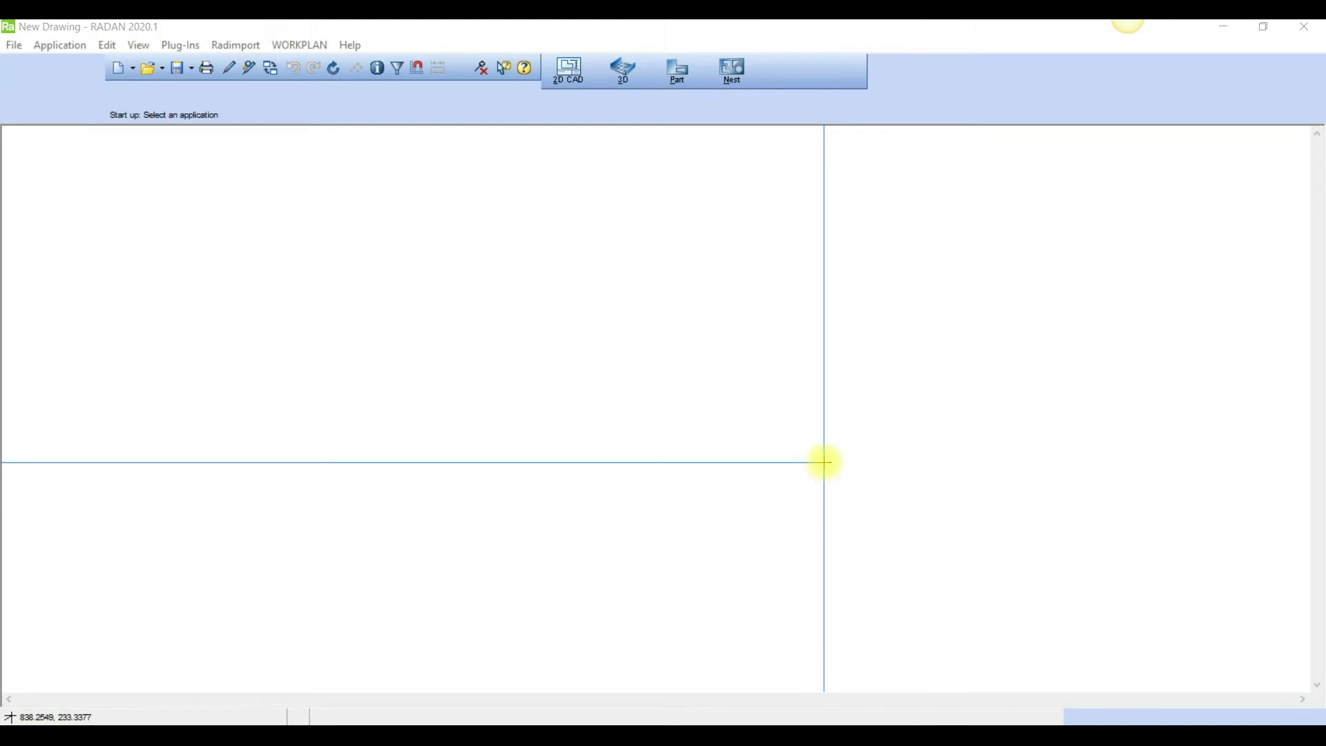
Create a new Quick Nest project named 210120sm in the Nest Editor.
click(134, 68)
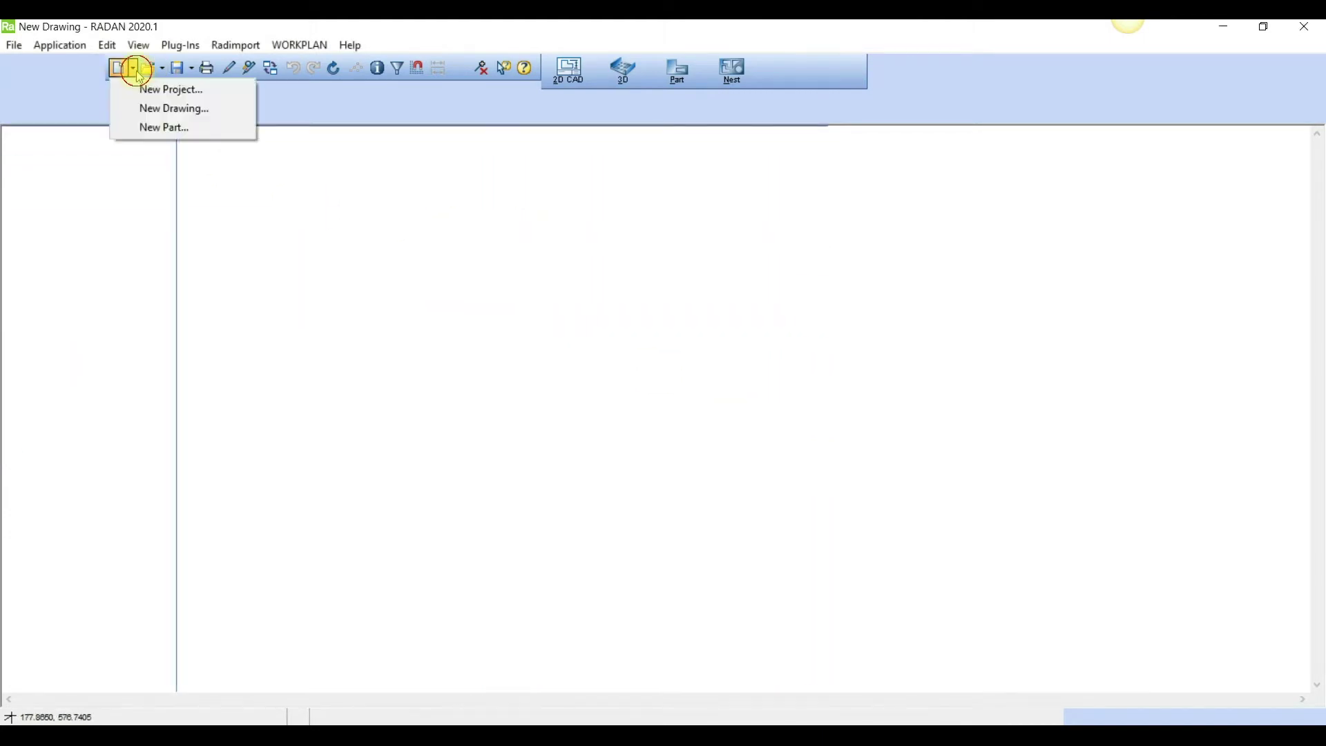
click(152, 93)
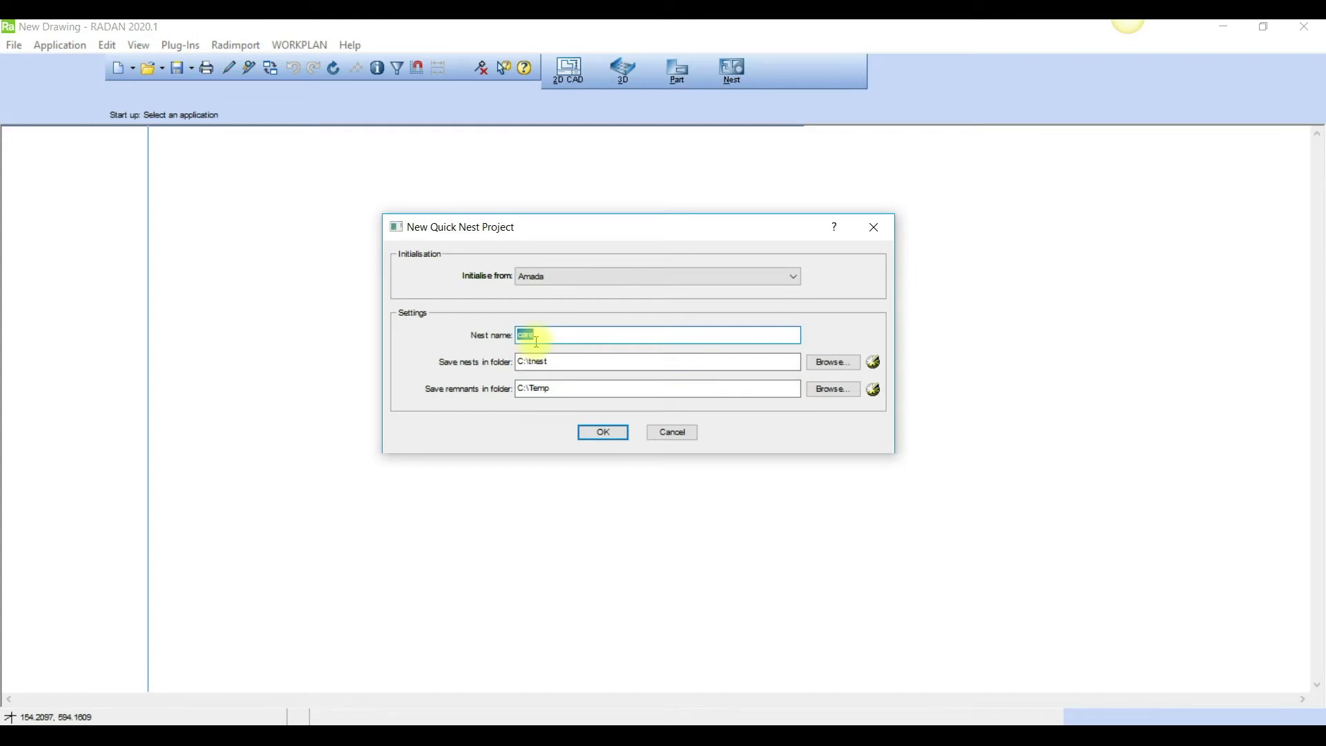
text(210120sm)
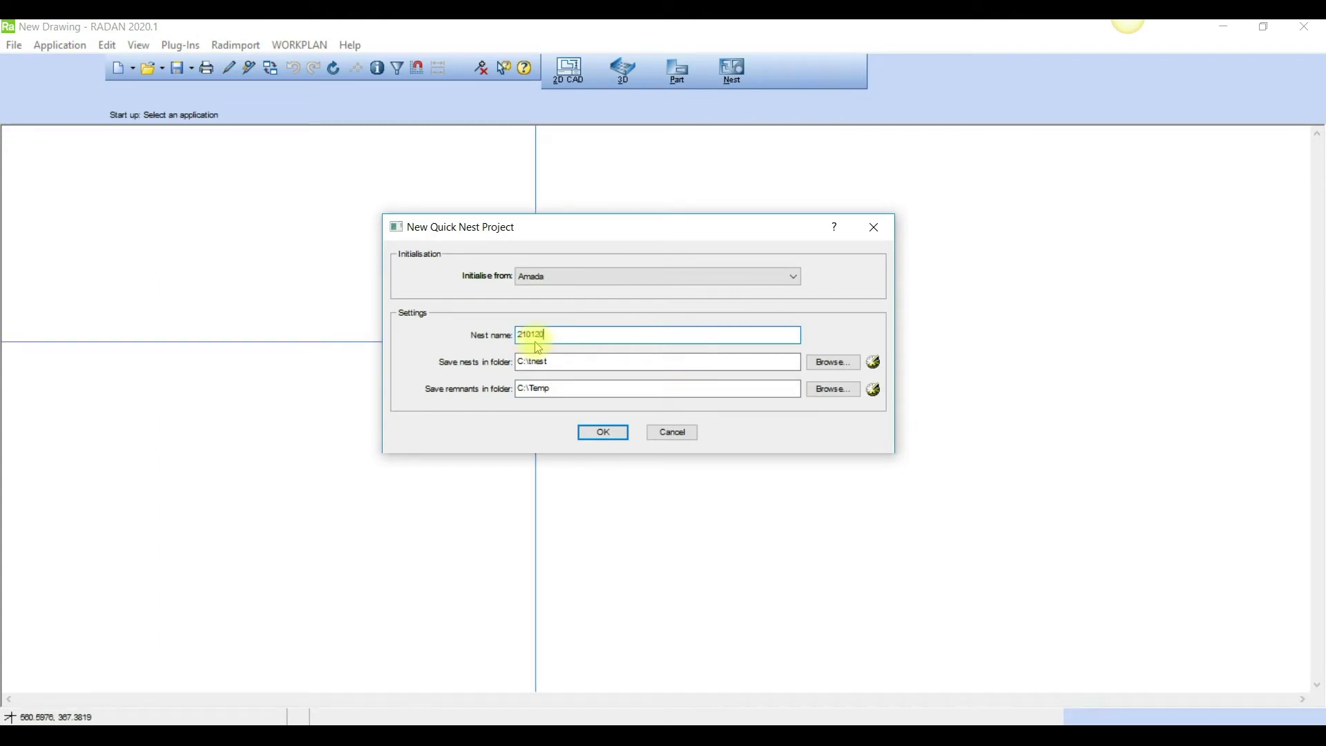
click(611, 433)
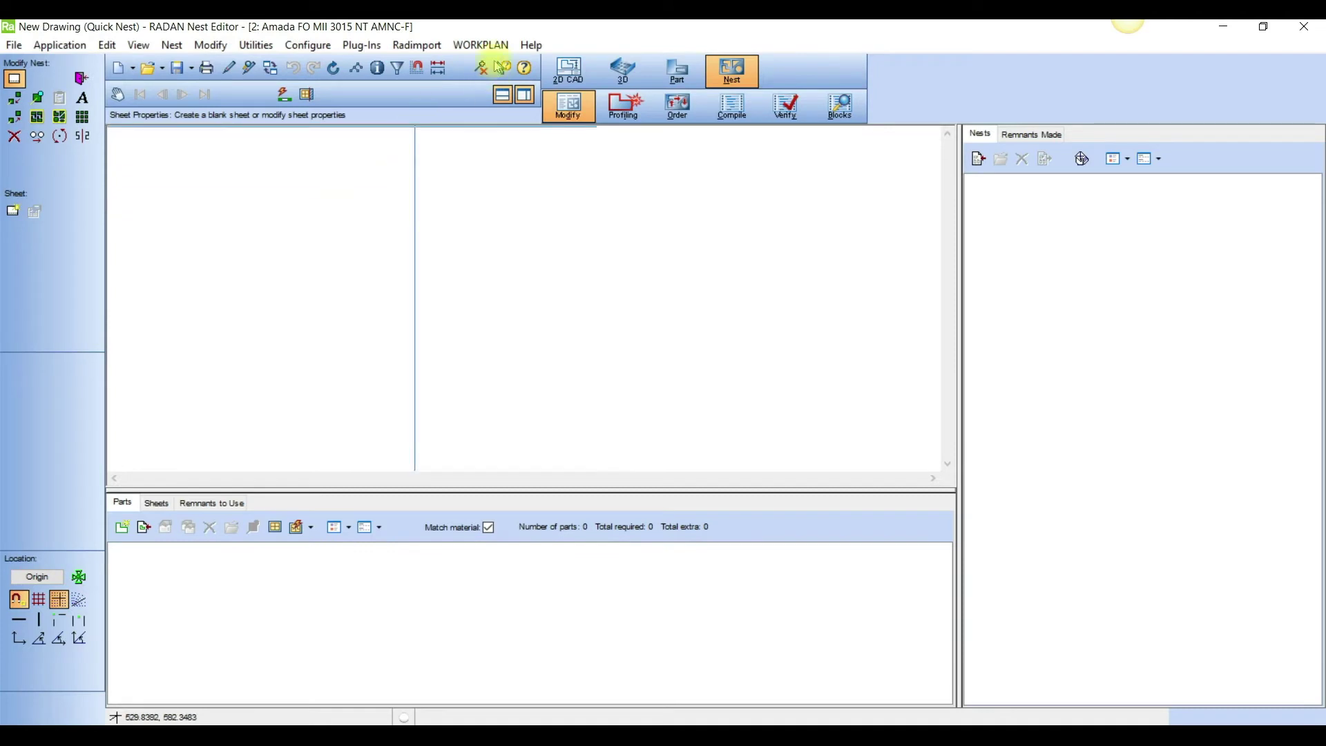
Import part XI2001 (G300, 5 mm) from WorkPLAN into the nest's parts list.
click(484, 45)
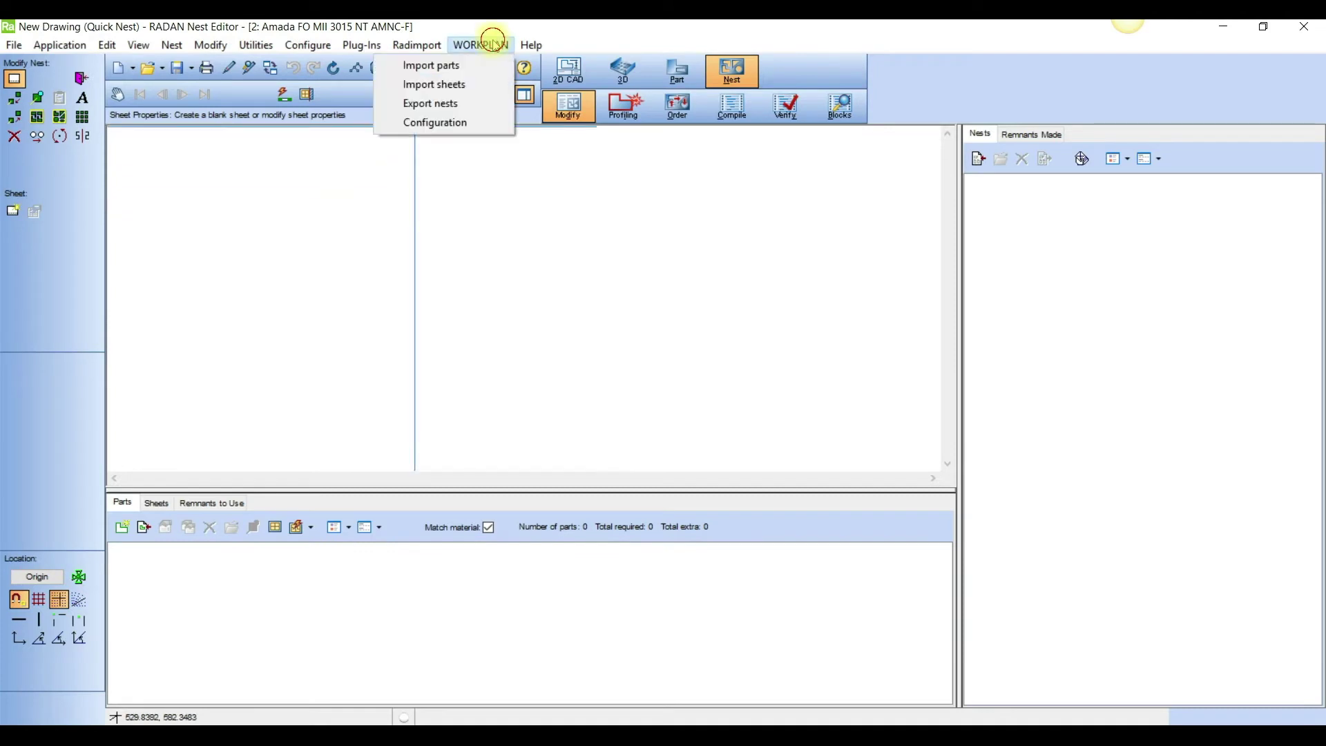
click(462, 68)
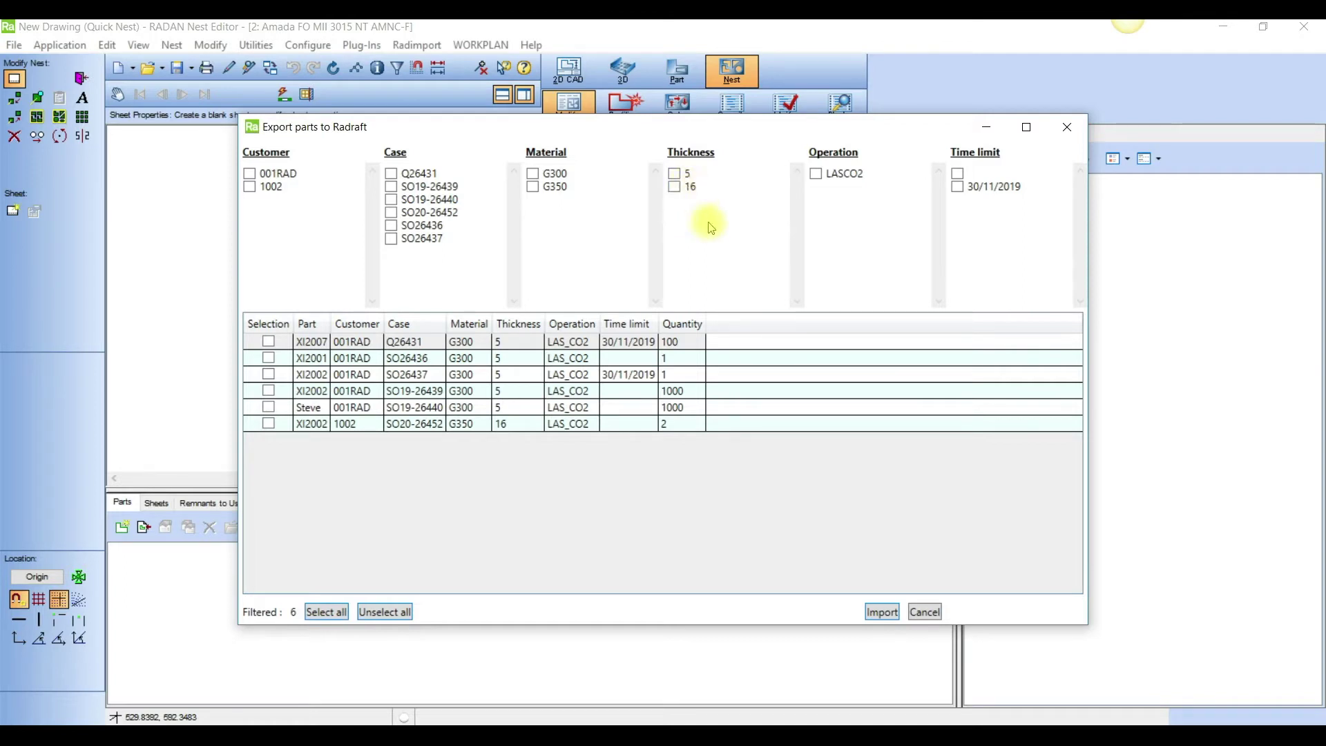
click(269, 358)
click(891, 613)
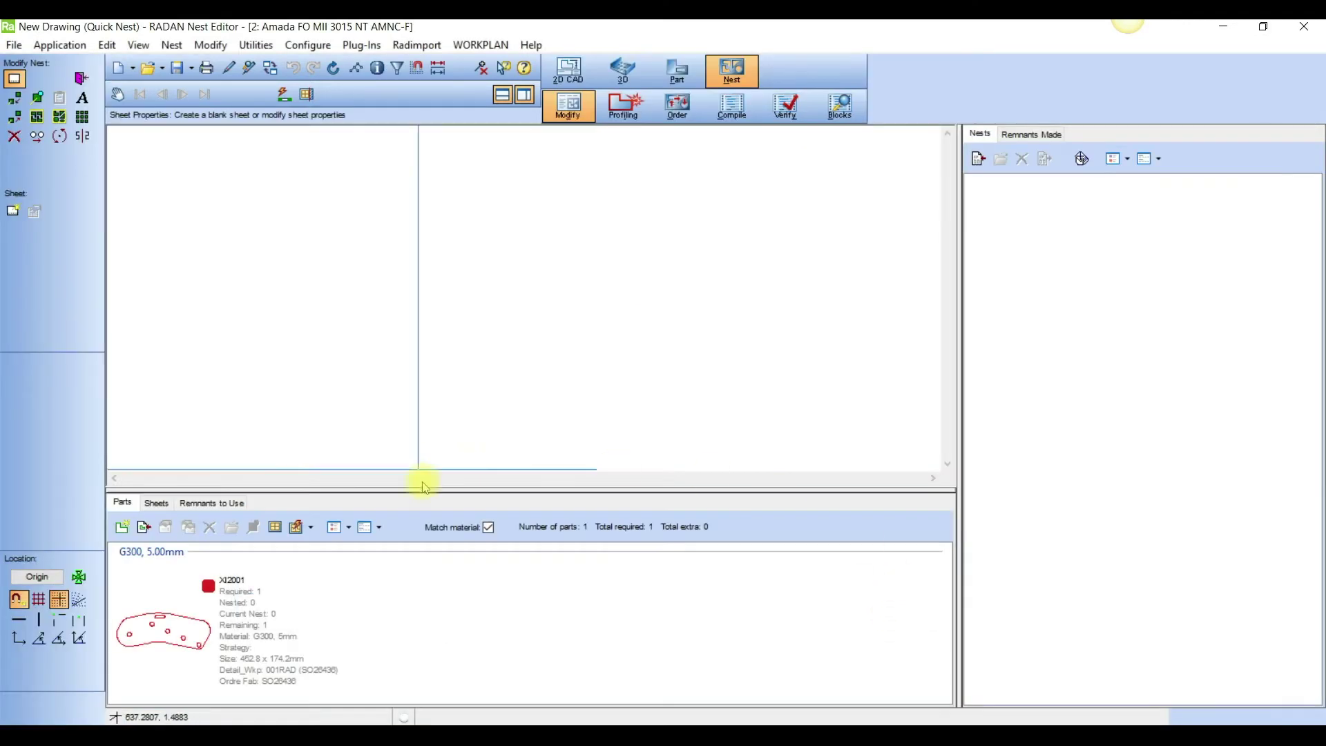
Check the Sheets list, then import the G300 5 mm stock sheets from WorkPLAN.
click(155, 504)
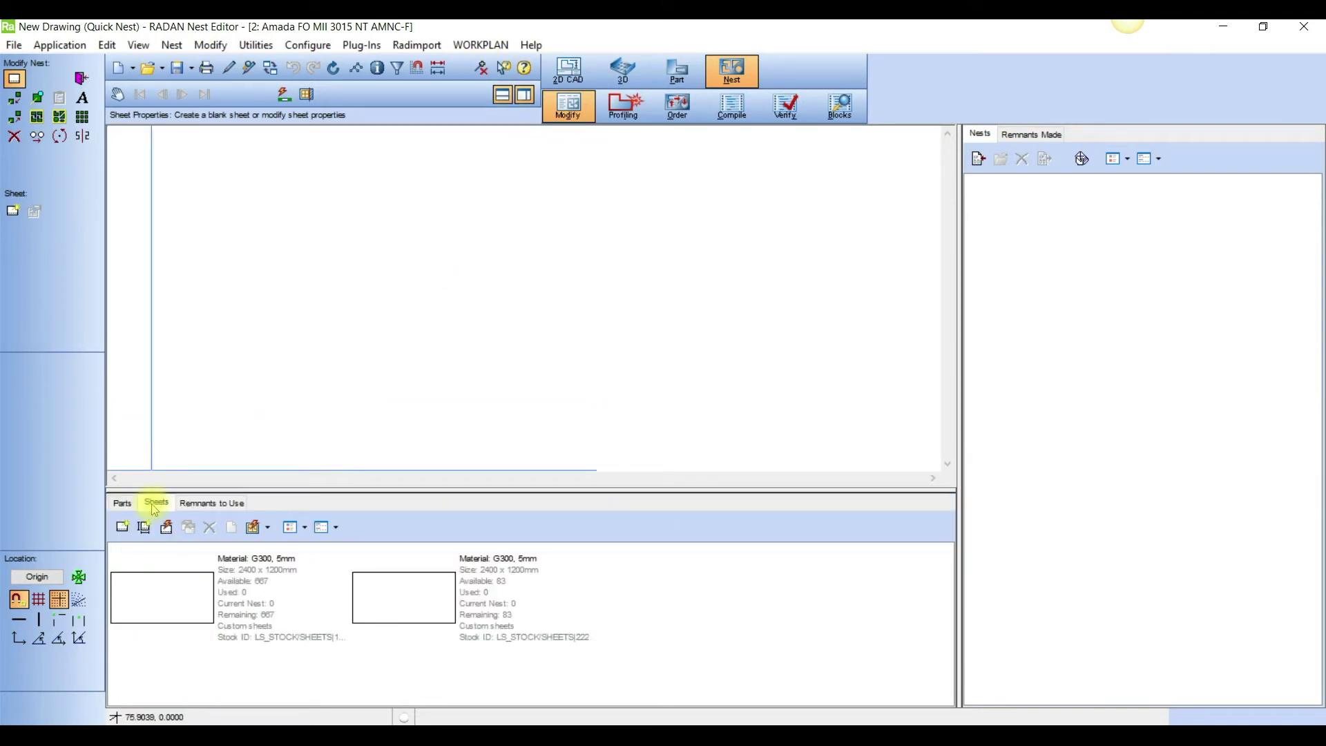
click(123, 503)
click(484, 46)
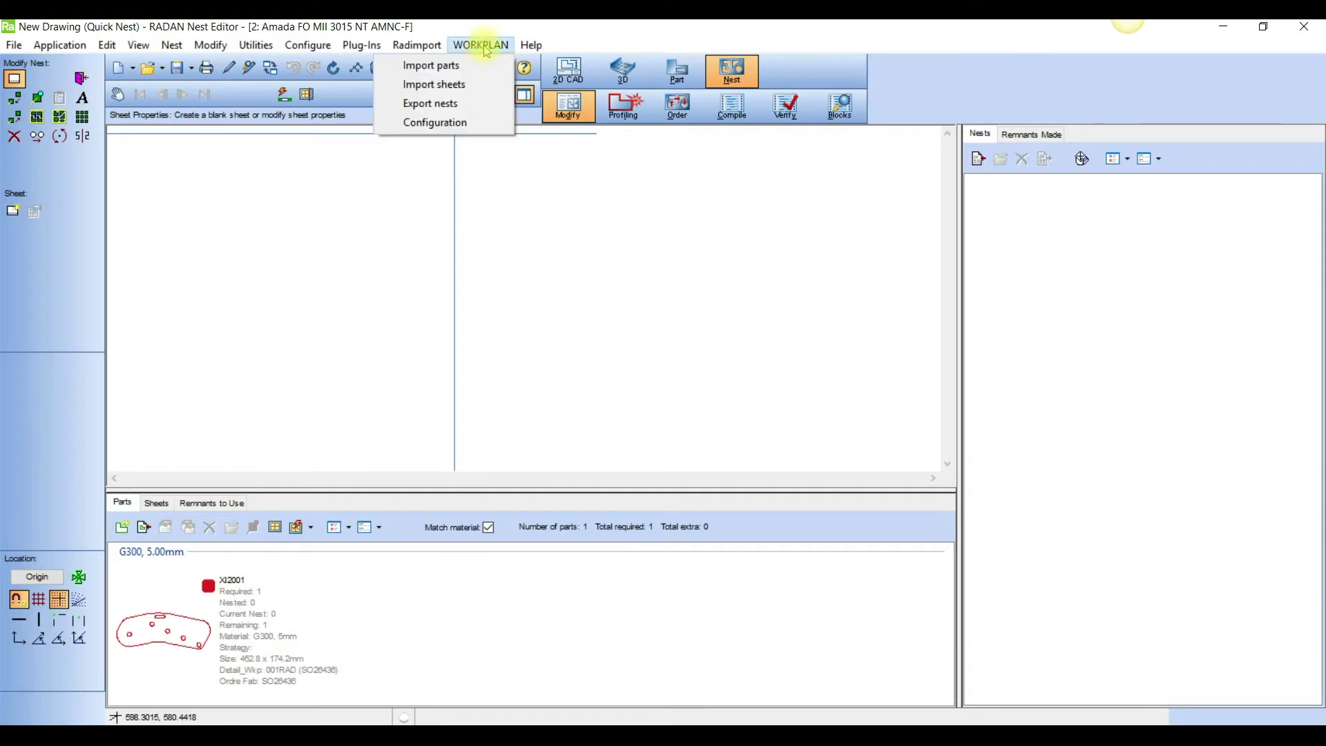
click(467, 85)
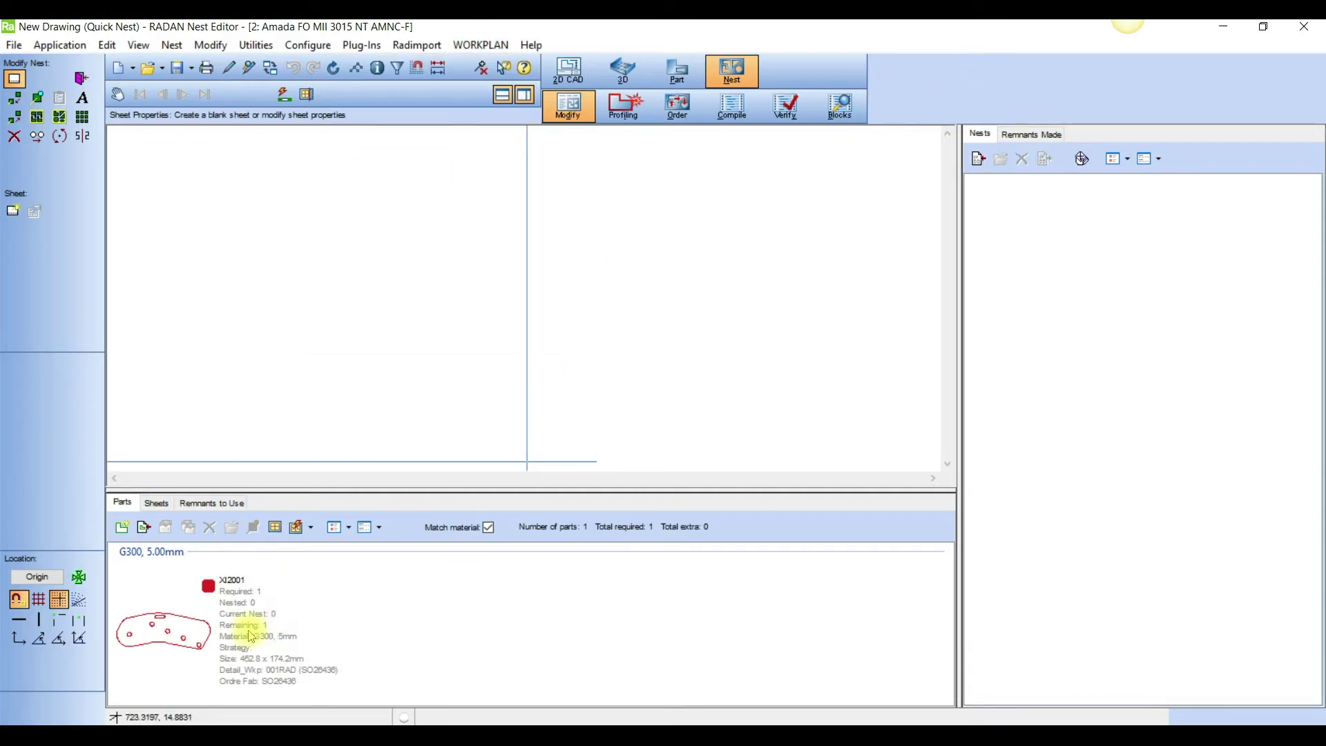
mouse_move(241, 629)
Try the parts list as details then tiles, grouped by part type then material and thickness.
click(348, 528)
click(356, 548)
click(348, 528)
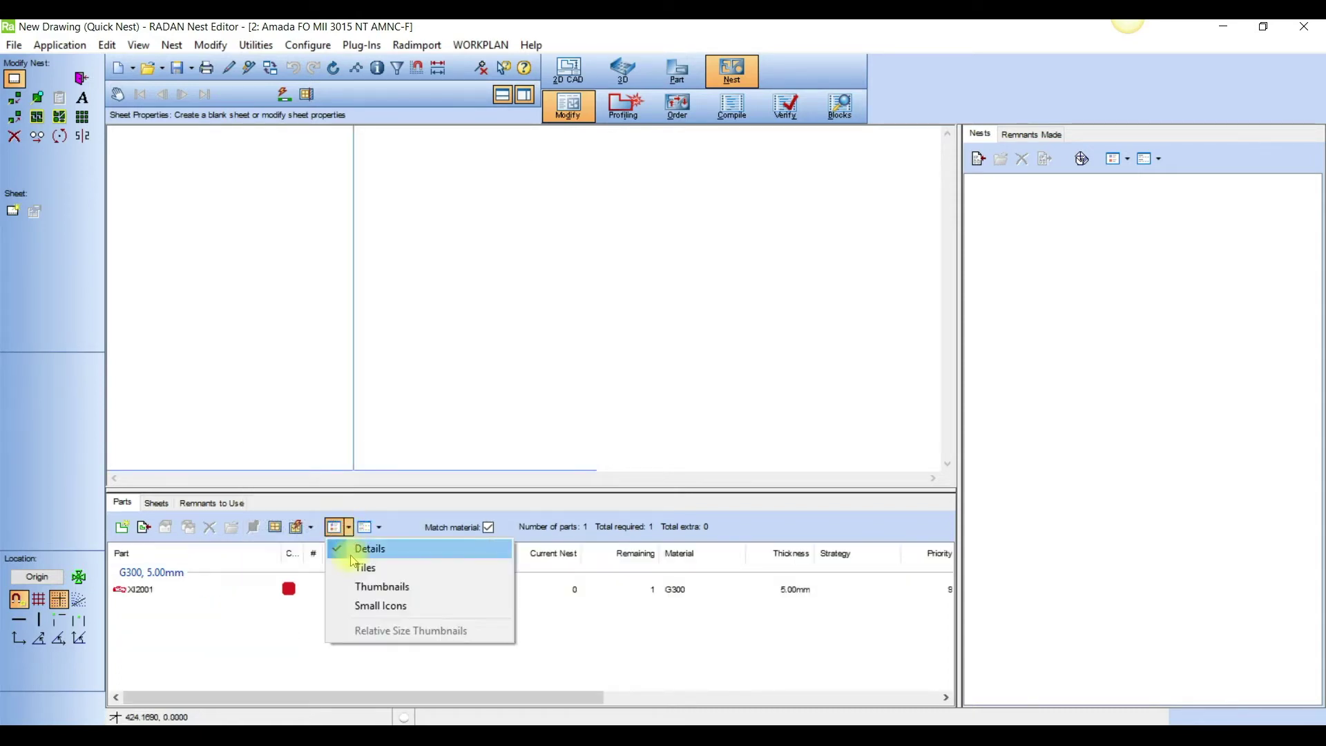
click(353, 568)
click(378, 527)
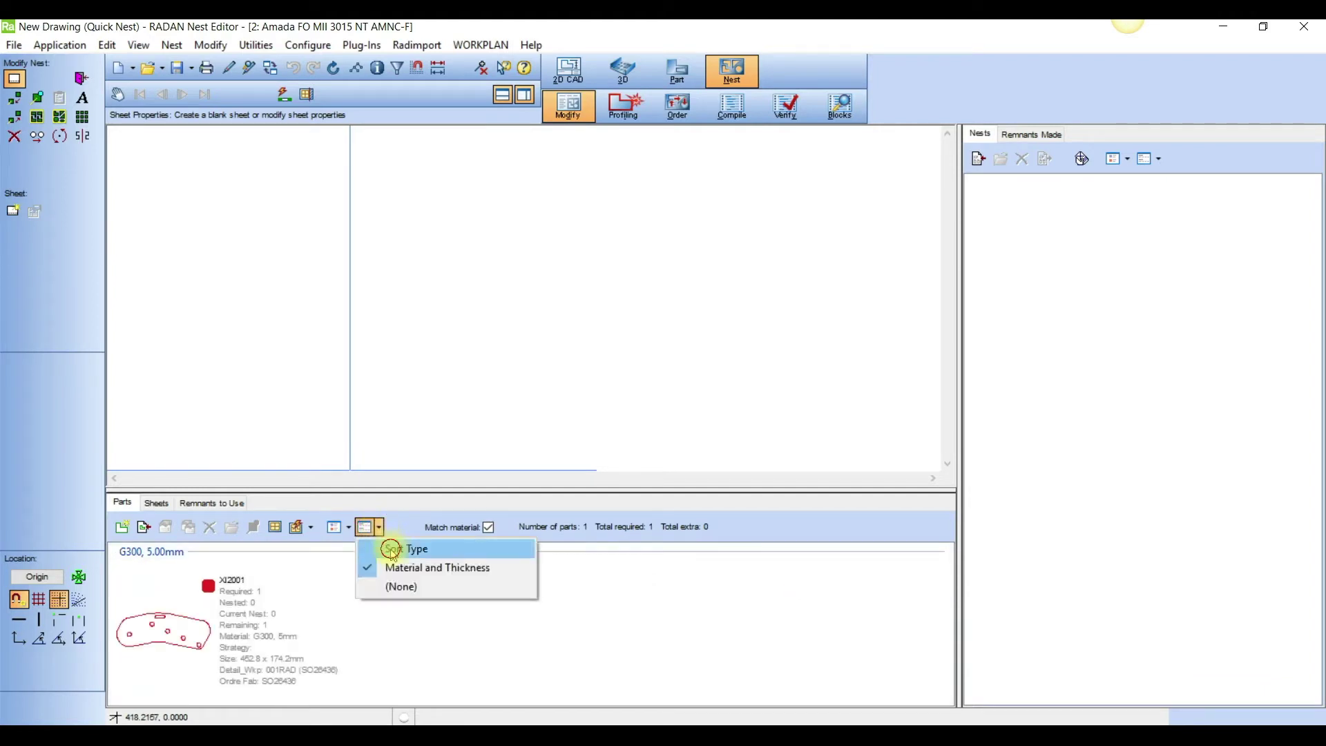
click(380, 545)
click(378, 527)
click(376, 565)
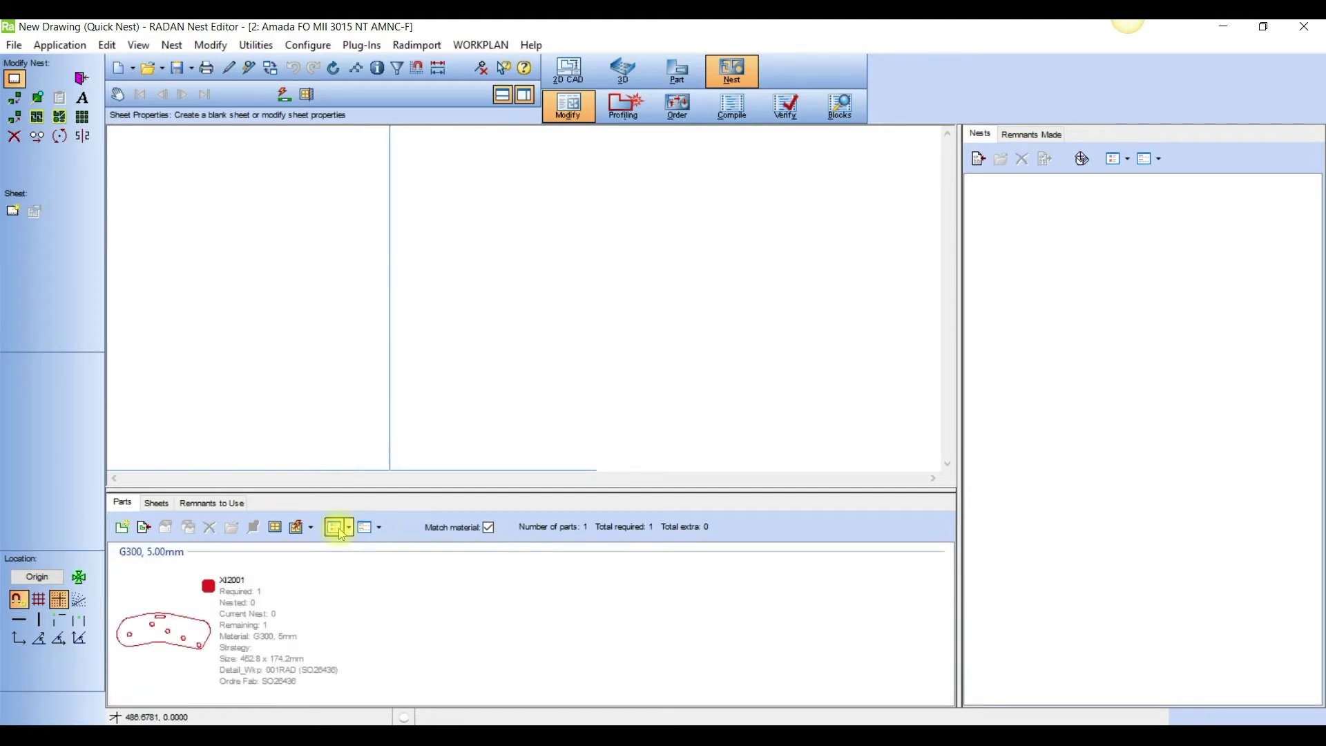
Switch the parts list to a details table once more, then back to tiles.
click(348, 527)
click(359, 549)
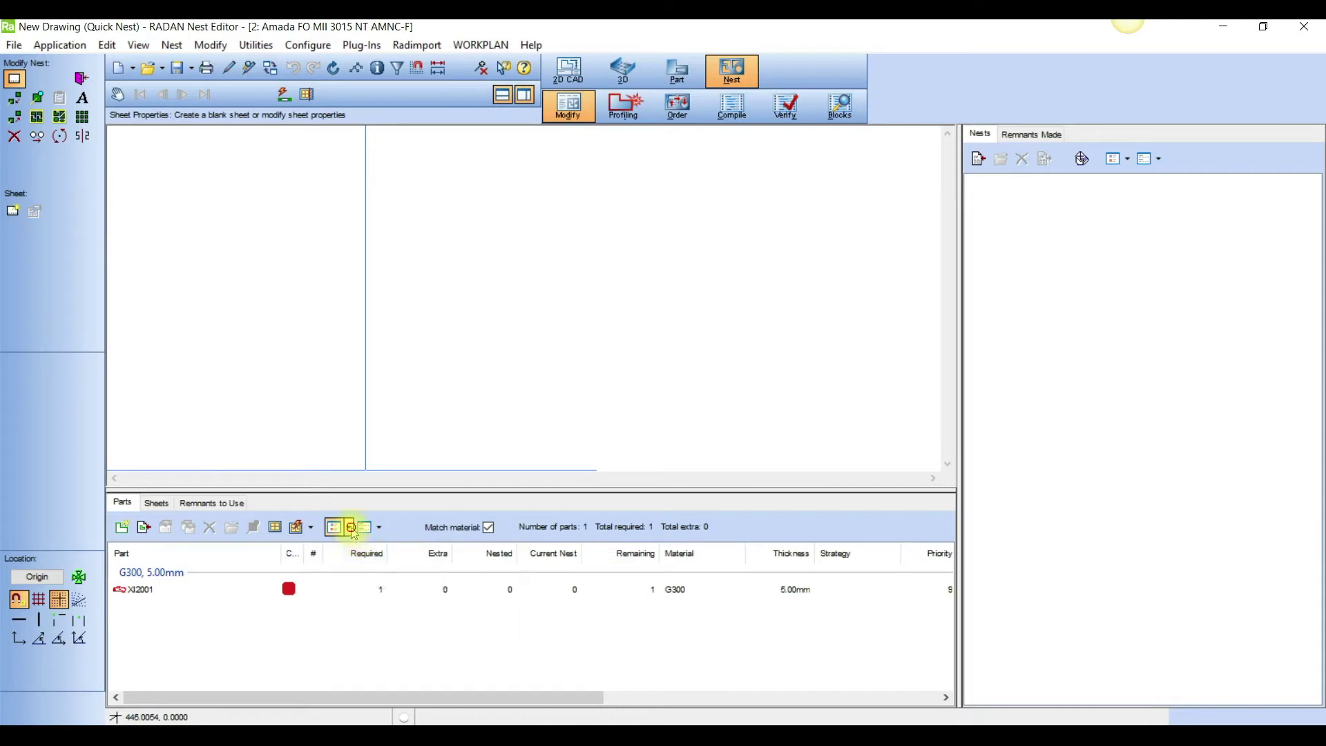
click(349, 527)
click(361, 568)
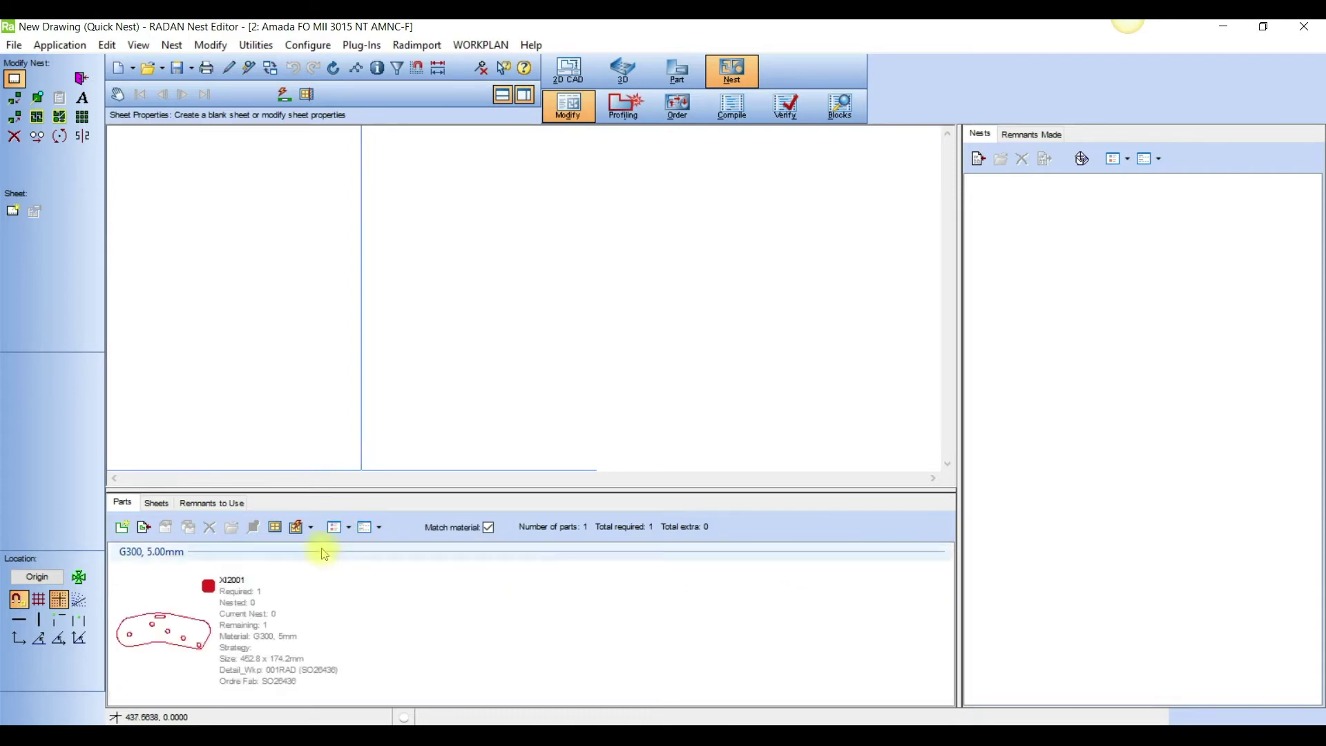
click(315, 530)
Tick Save rectangular remnants only in Multi-Part Nesting Settings and apply.
click(351, 566)
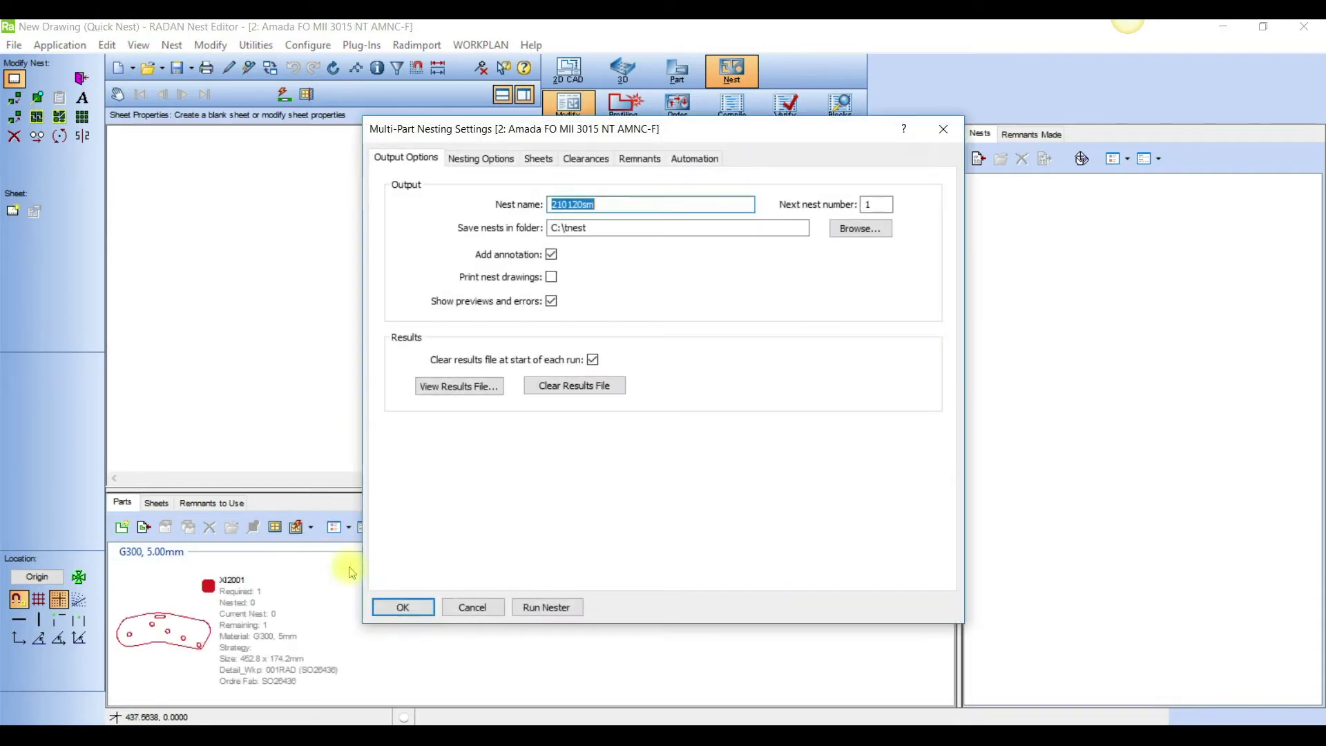
click(639, 158)
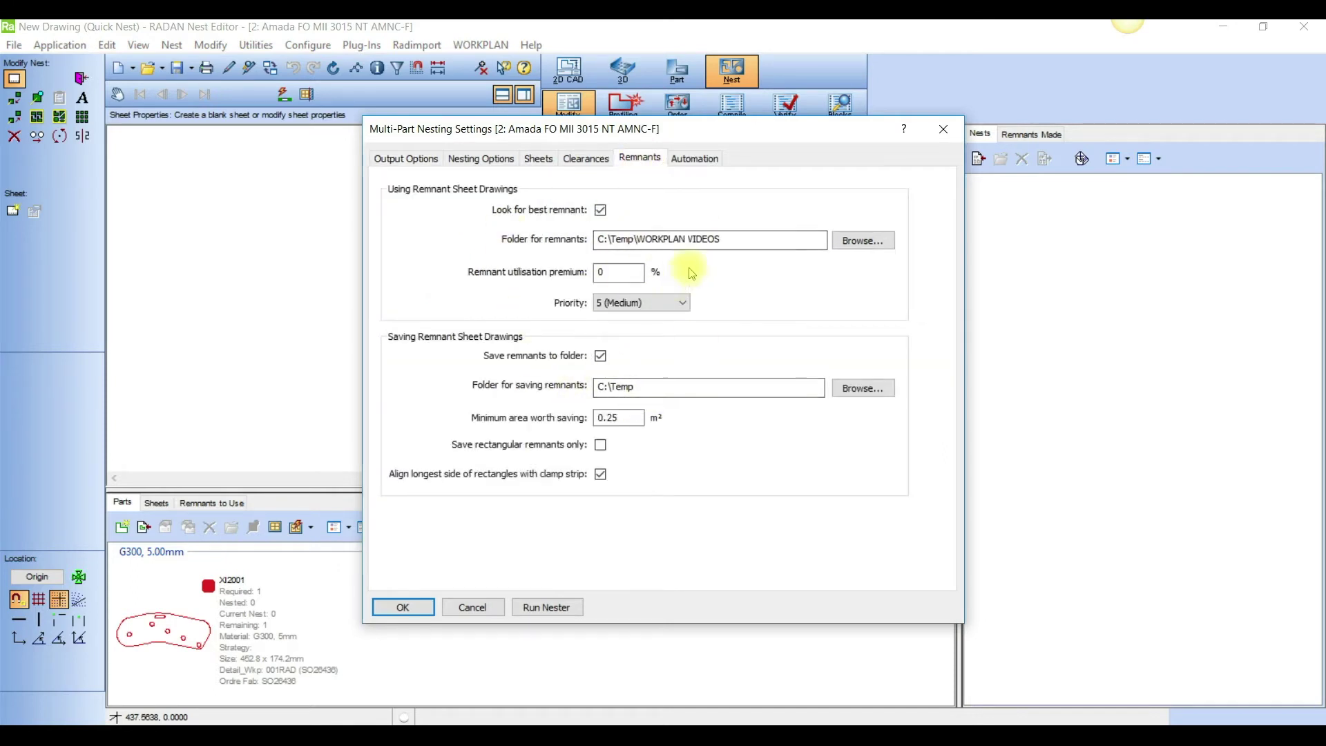
click(600, 445)
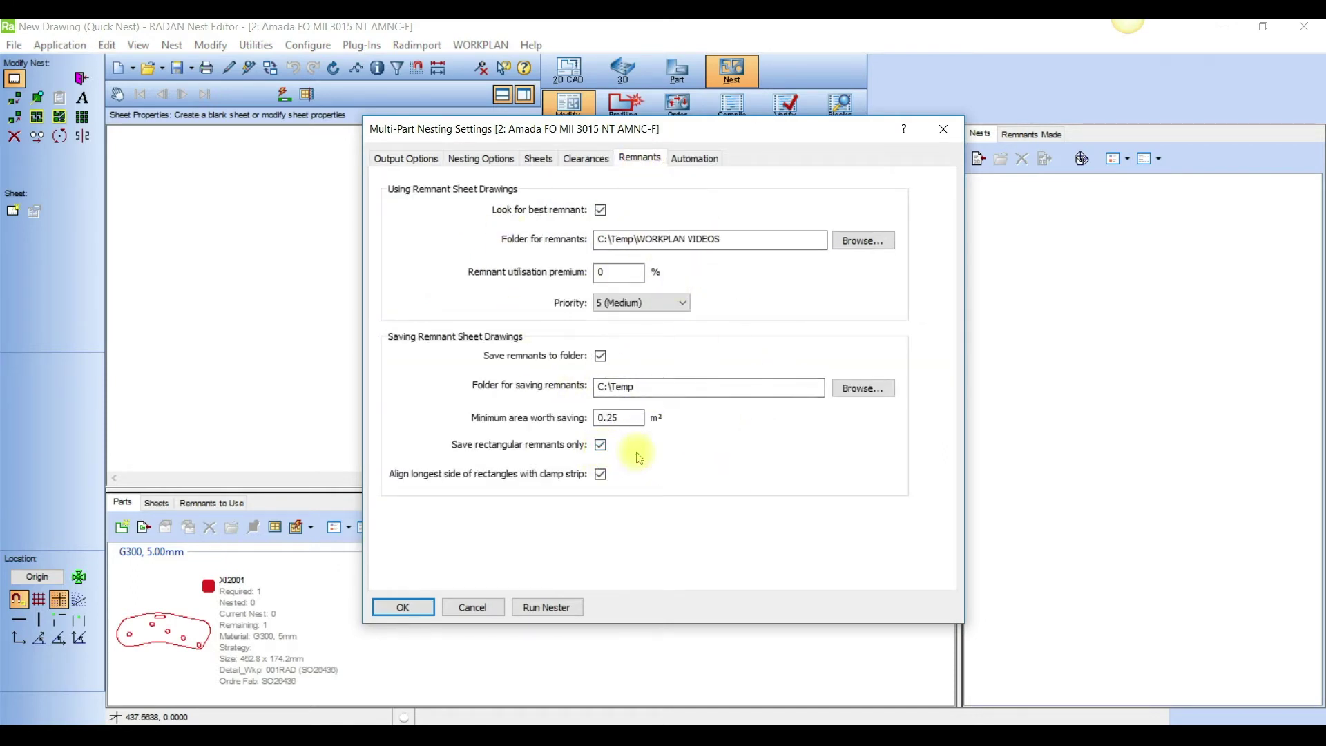
click(712, 162)
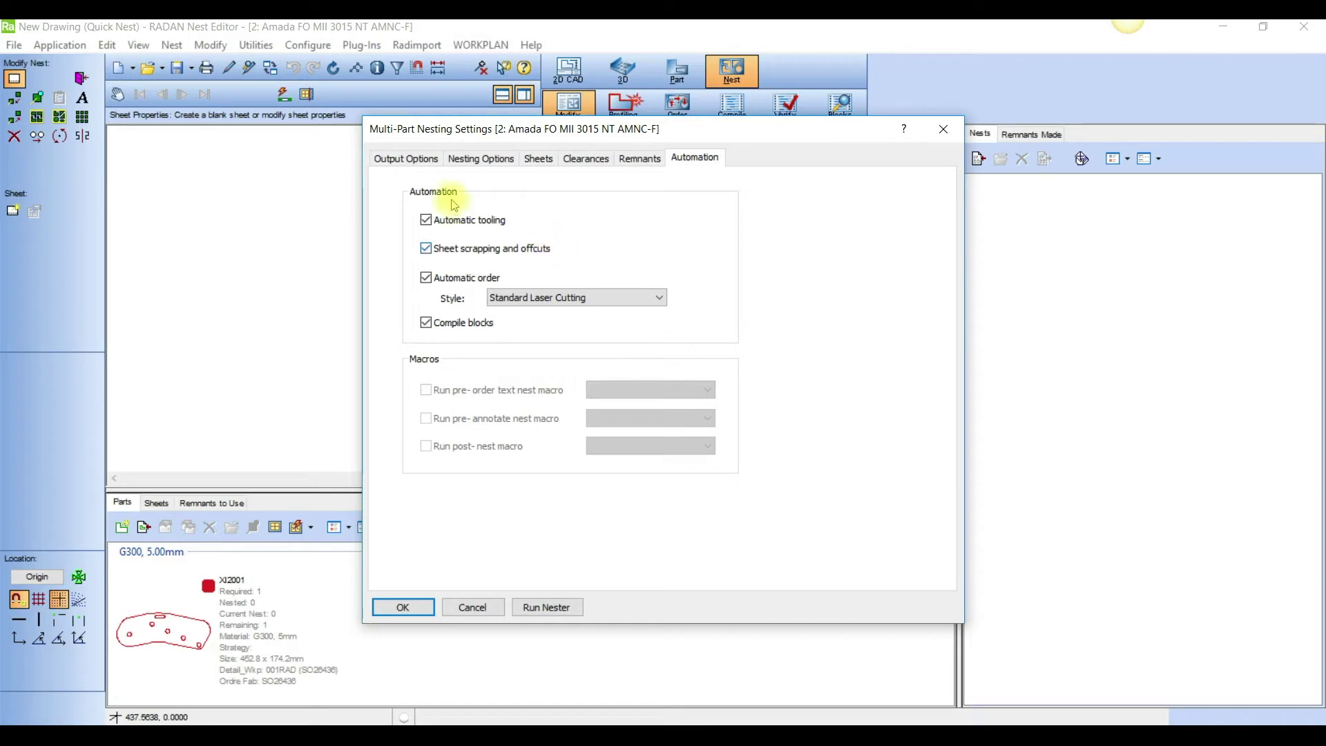
click(487, 159)
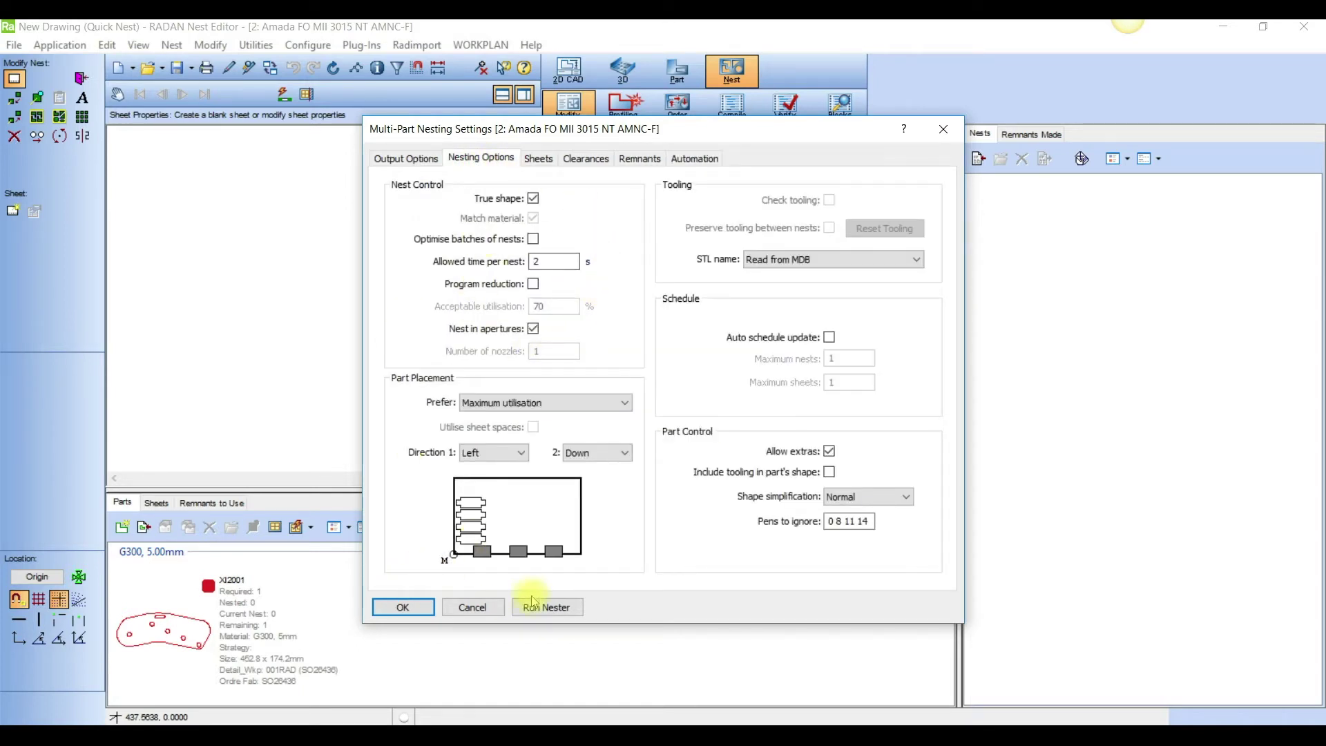
click(423, 608)
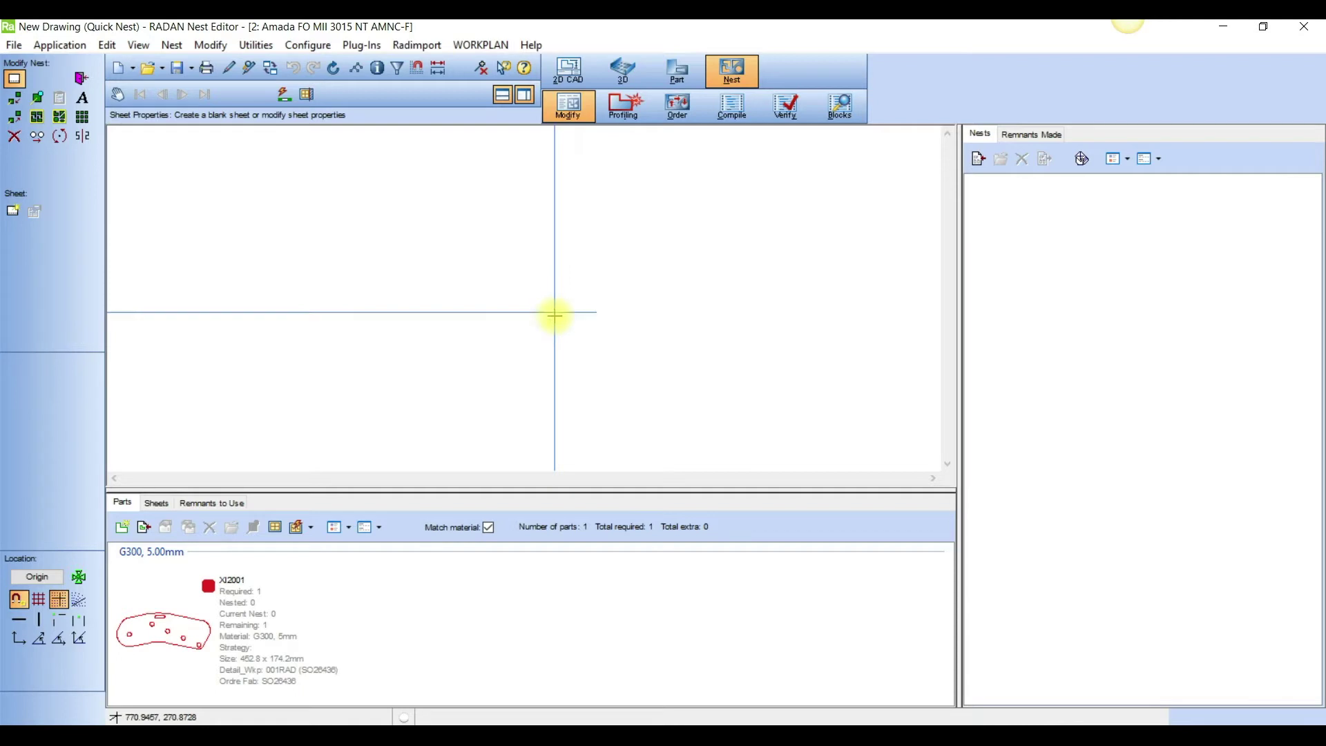
Run the nester accepting all nests, then review Remnant1 P1 210120sm (2152 x 1200 mm).
click(296, 528)
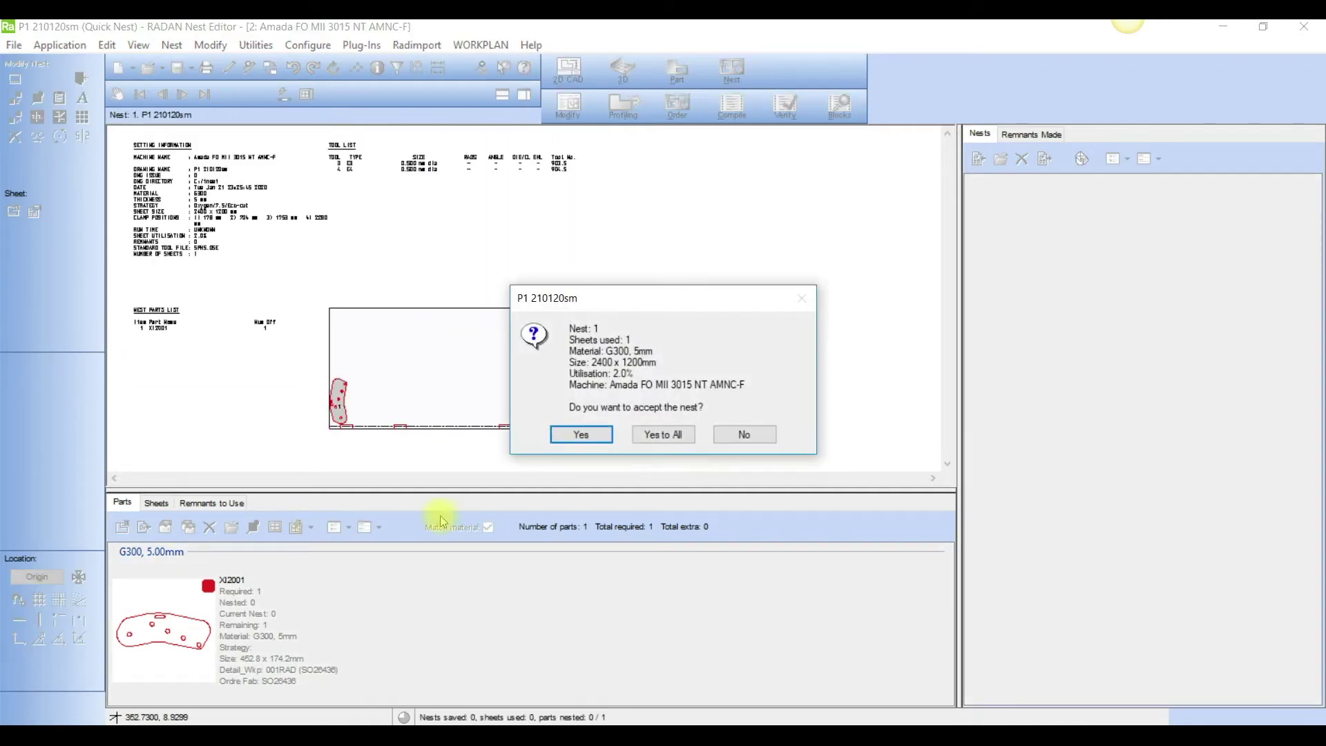
click(673, 434)
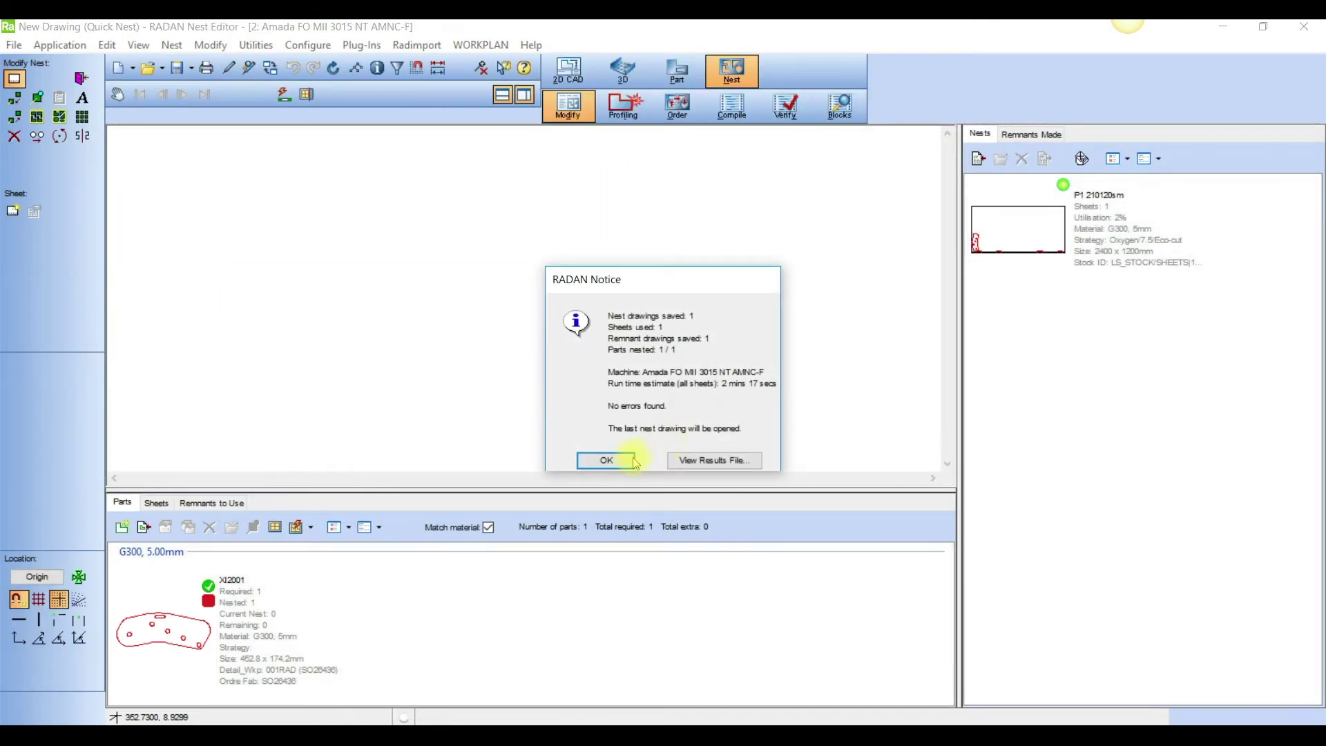
click(629, 460)
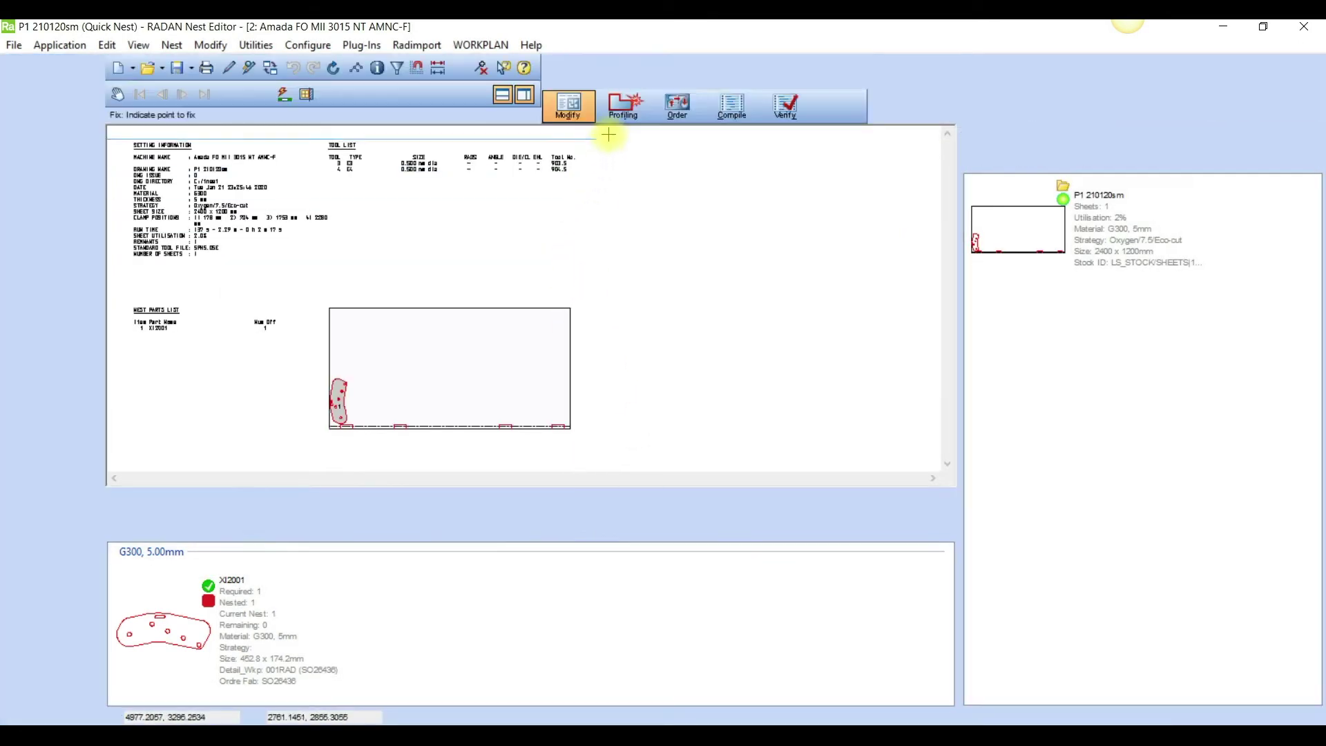
click(623, 105)
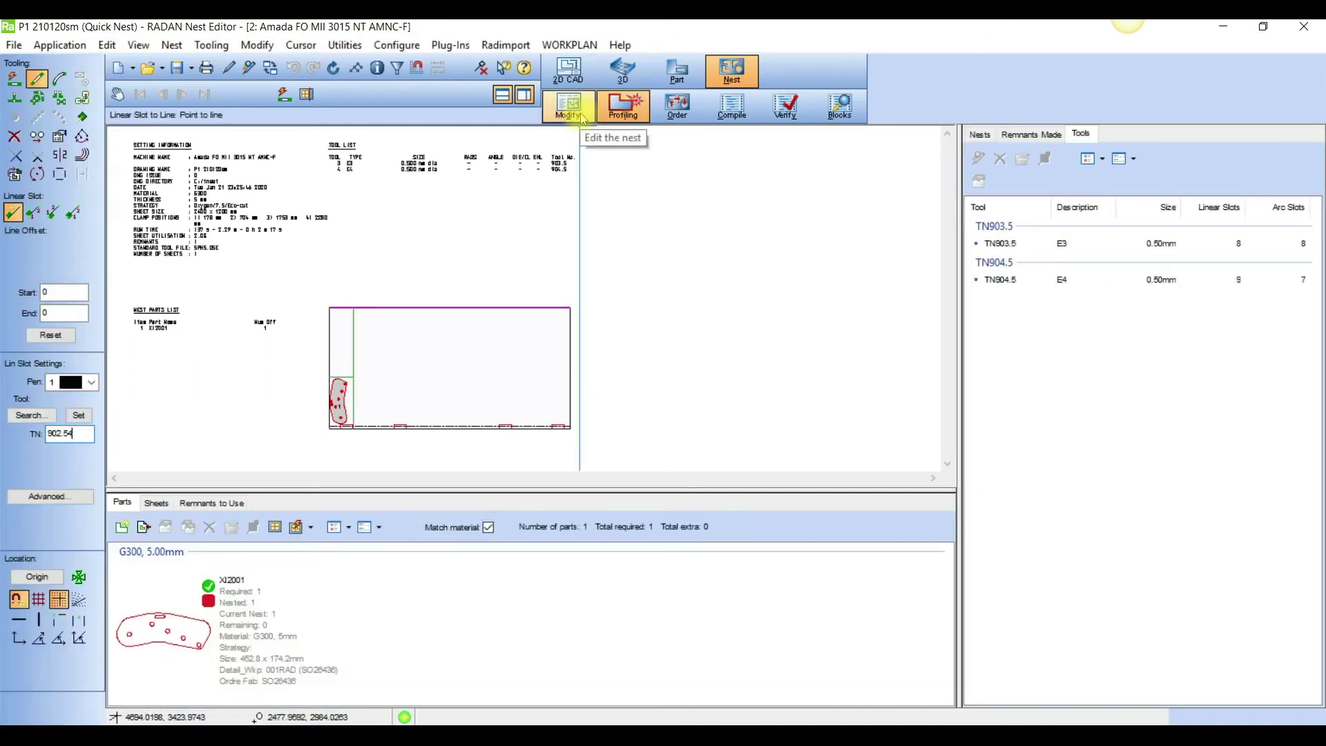
click(581, 116)
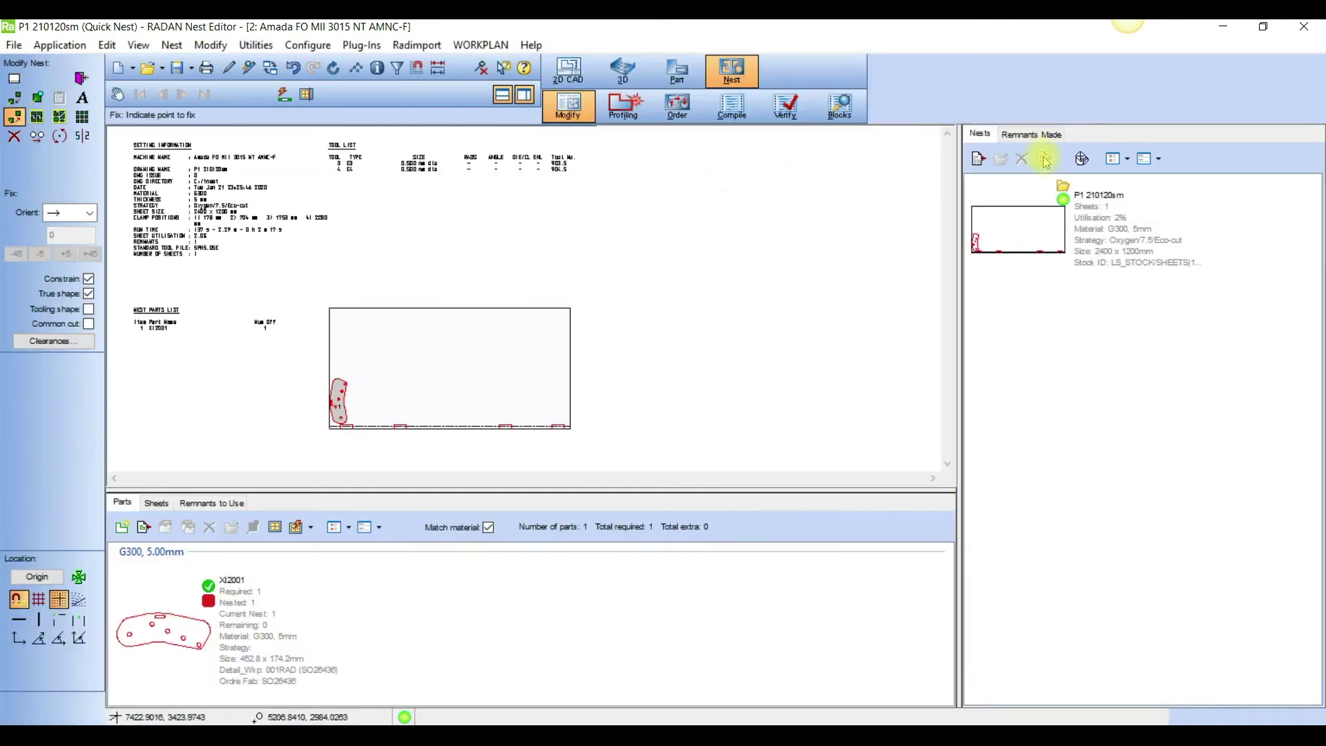
click(1028, 134)
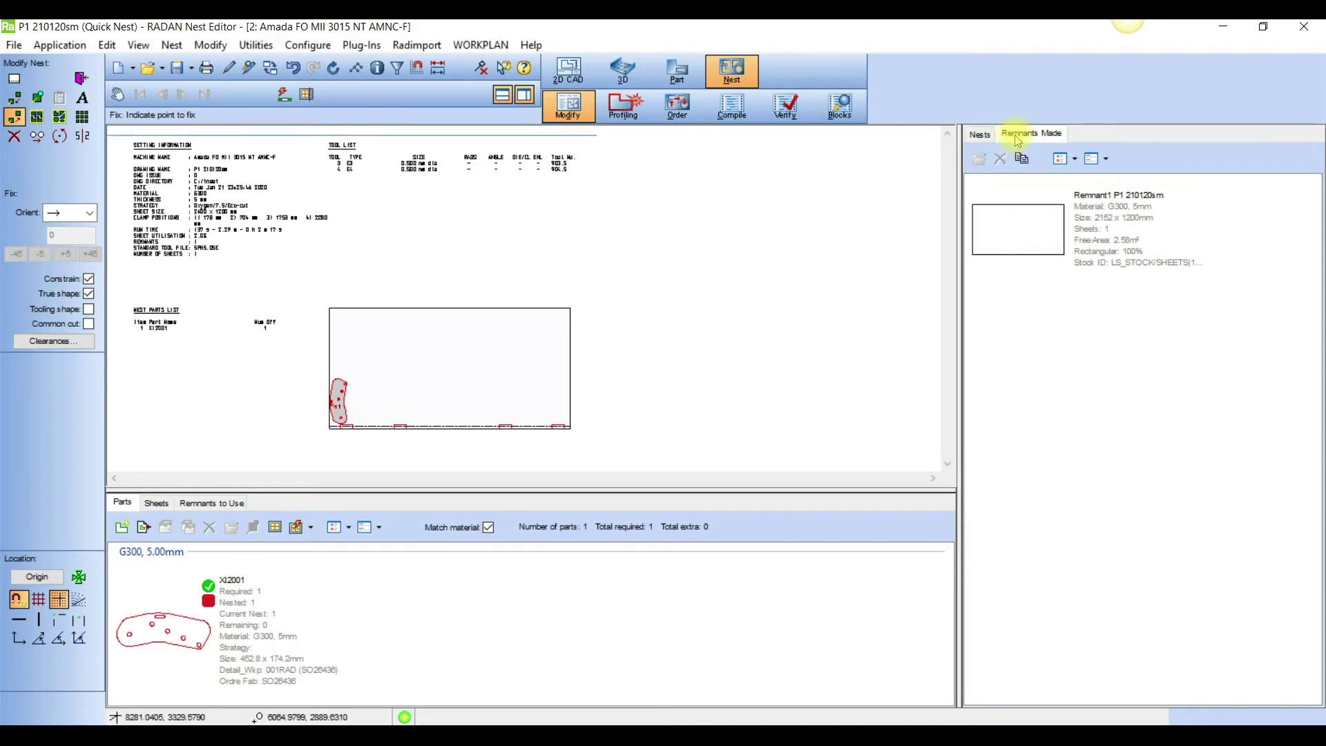
Export the P1 210120sm nest to WorkPLAN.
mouse_move(1059, 216)
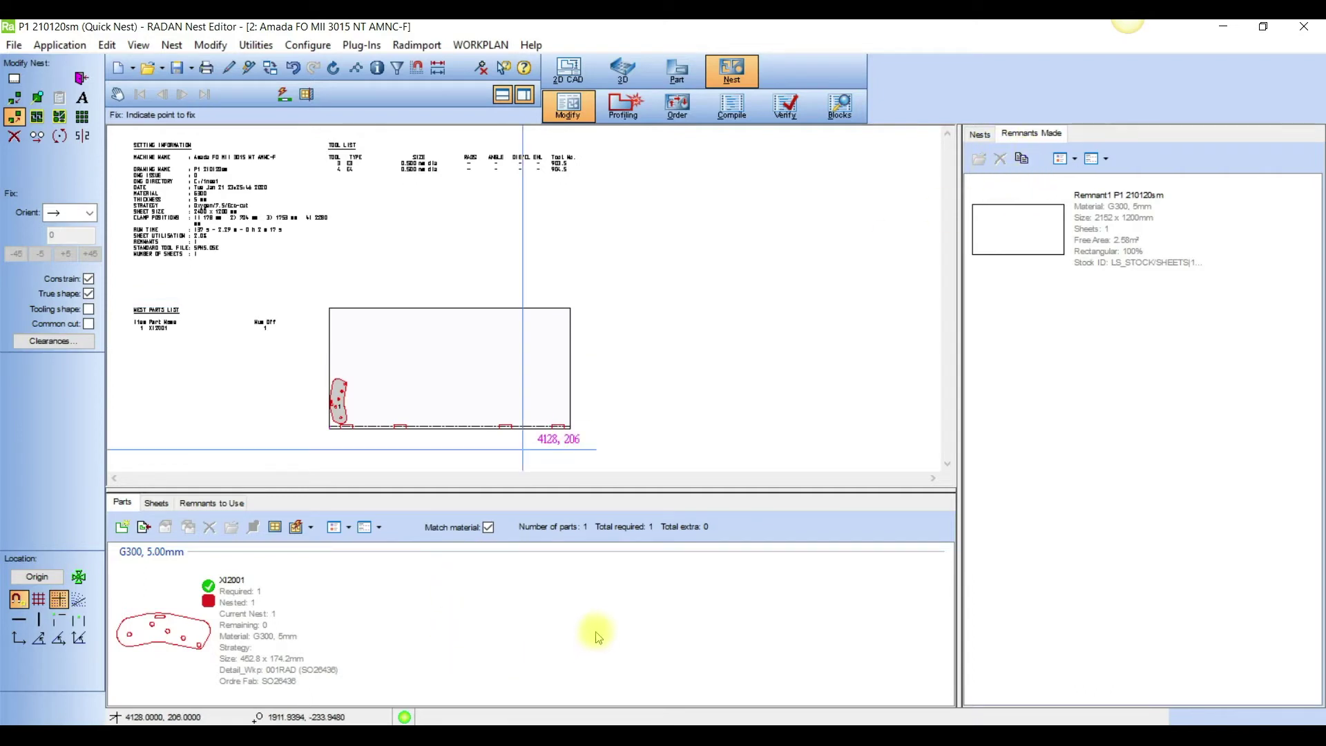
click(479, 45)
click(470, 105)
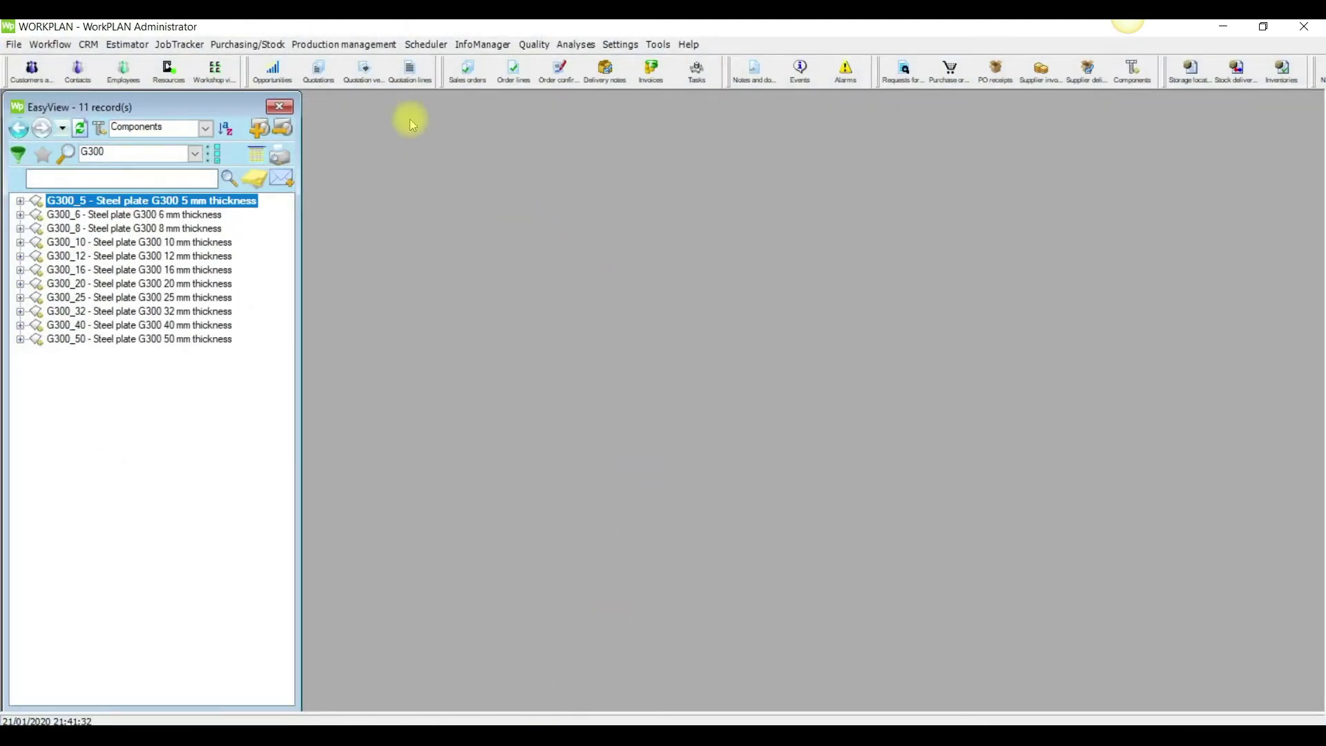
Open WorkPLAN's Activity basket and check the nest file attached to the P1 card.
click(347, 45)
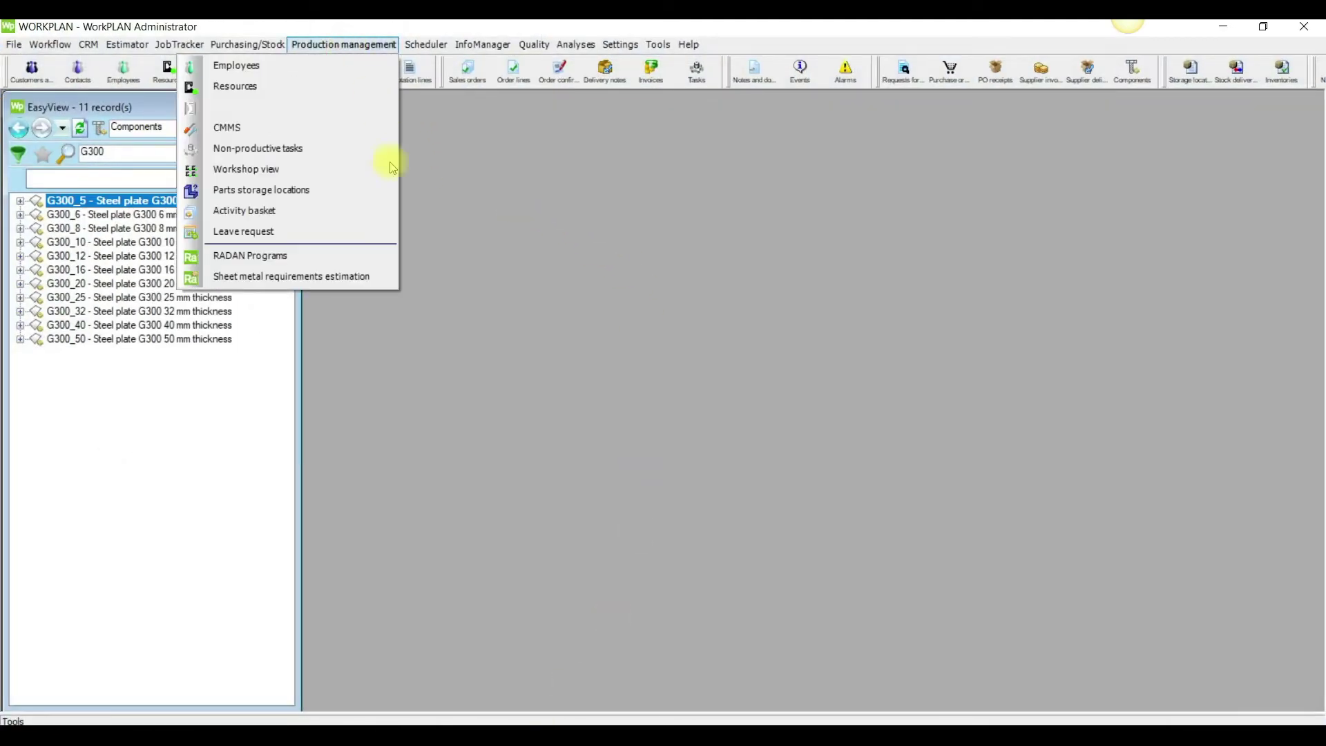
click(320, 209)
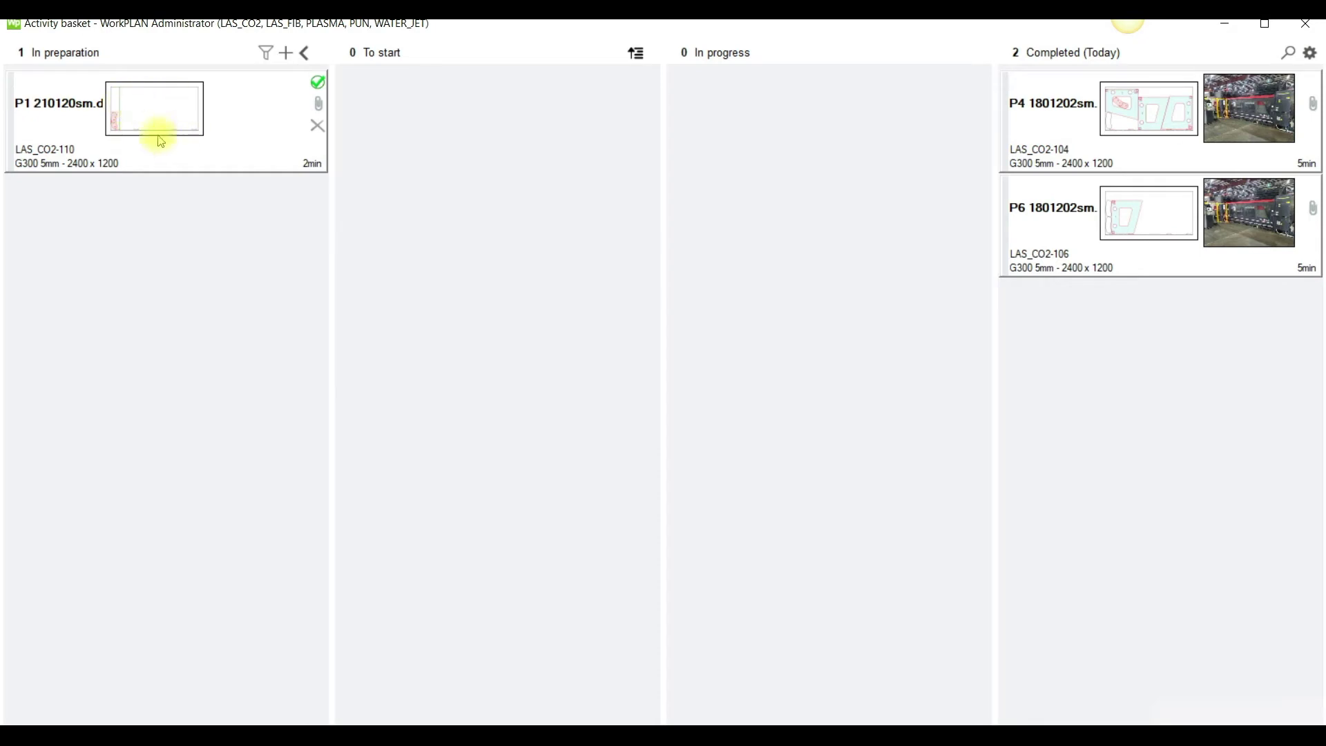
mouse_move(324, 107)
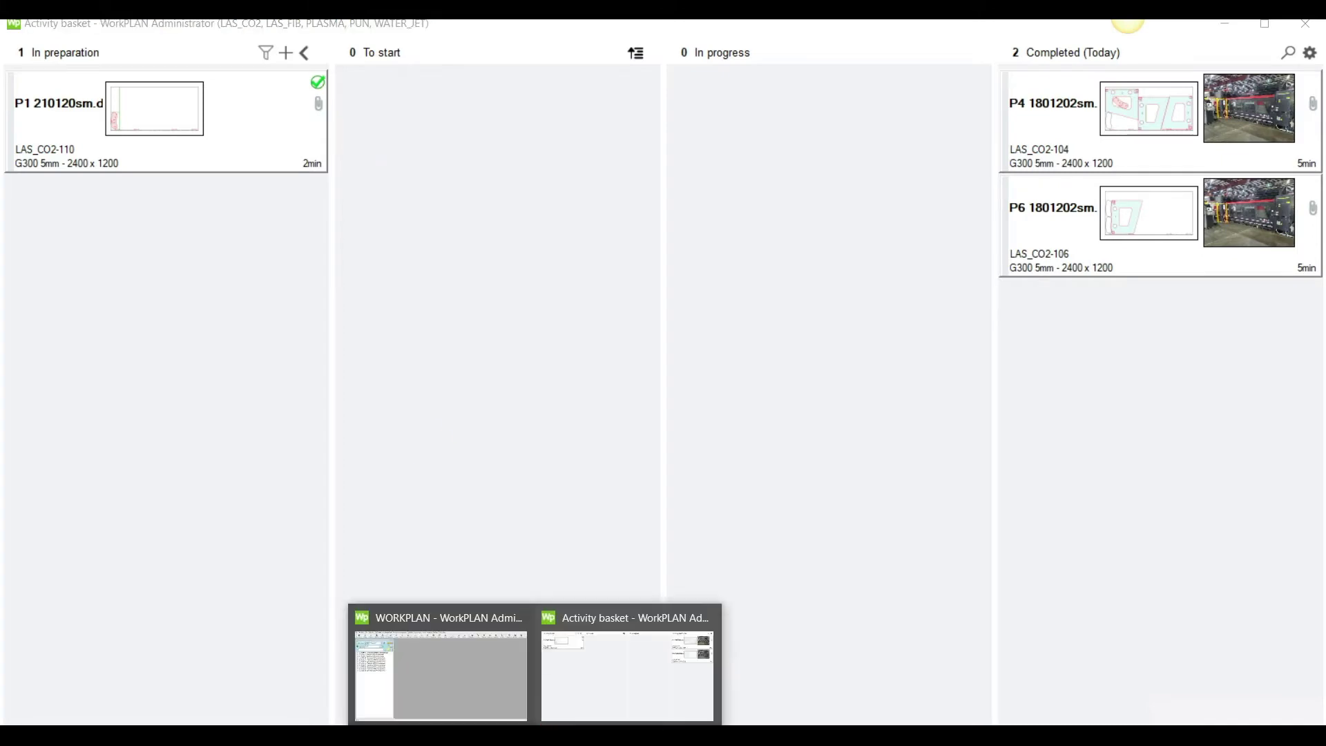
click(447, 689)
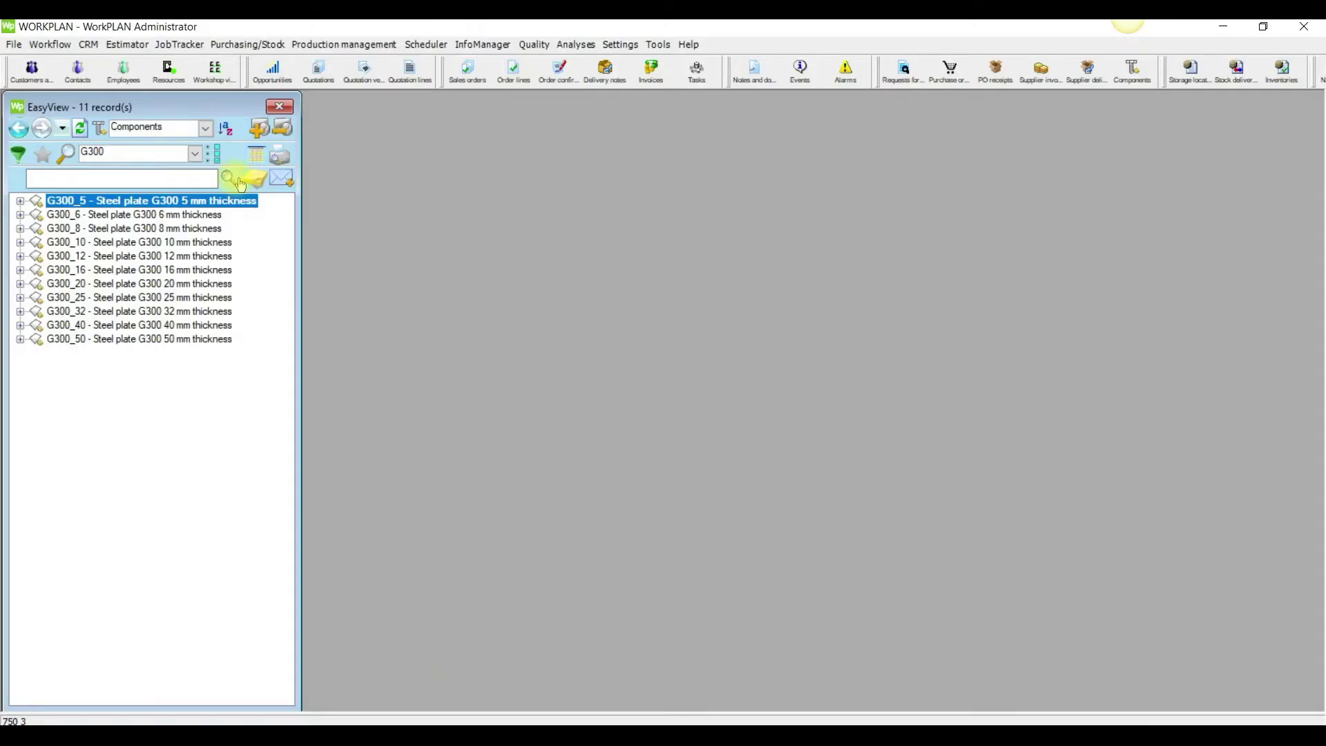
click(173, 206)
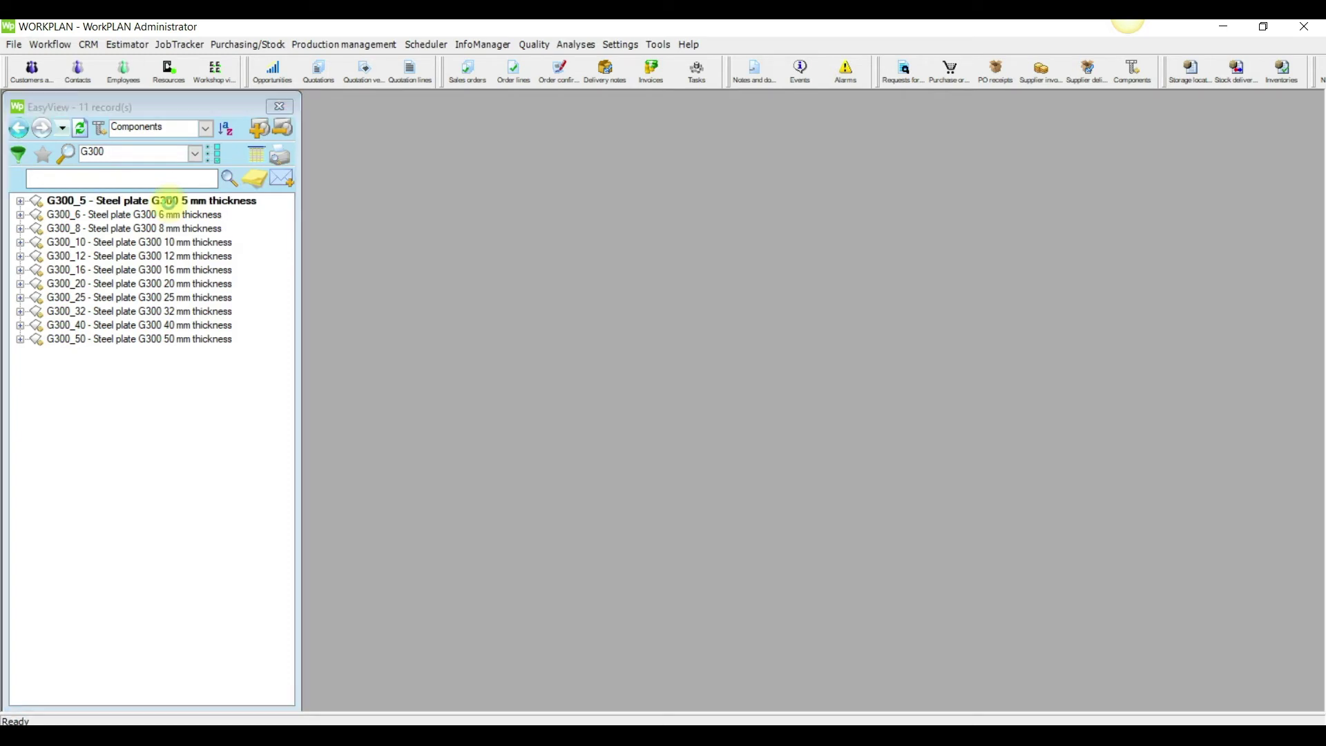
double_click(170, 203)
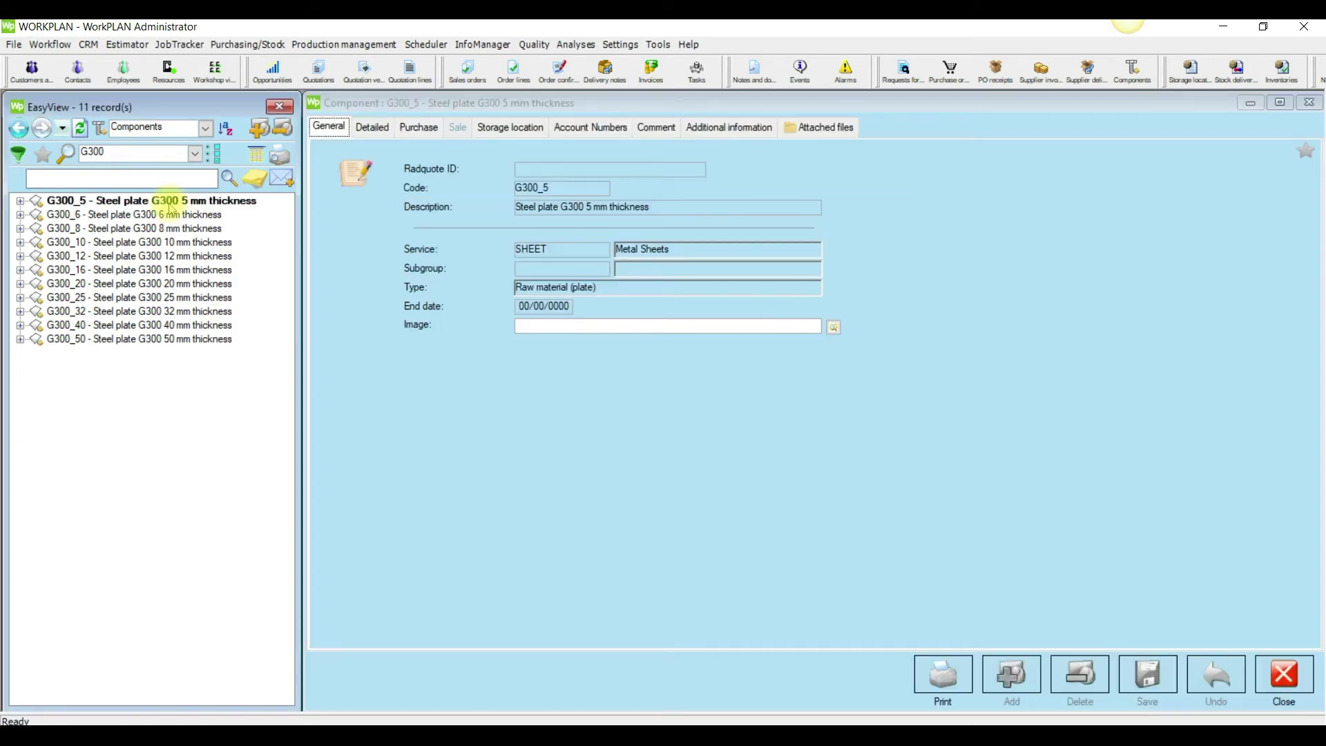
click(527, 127)
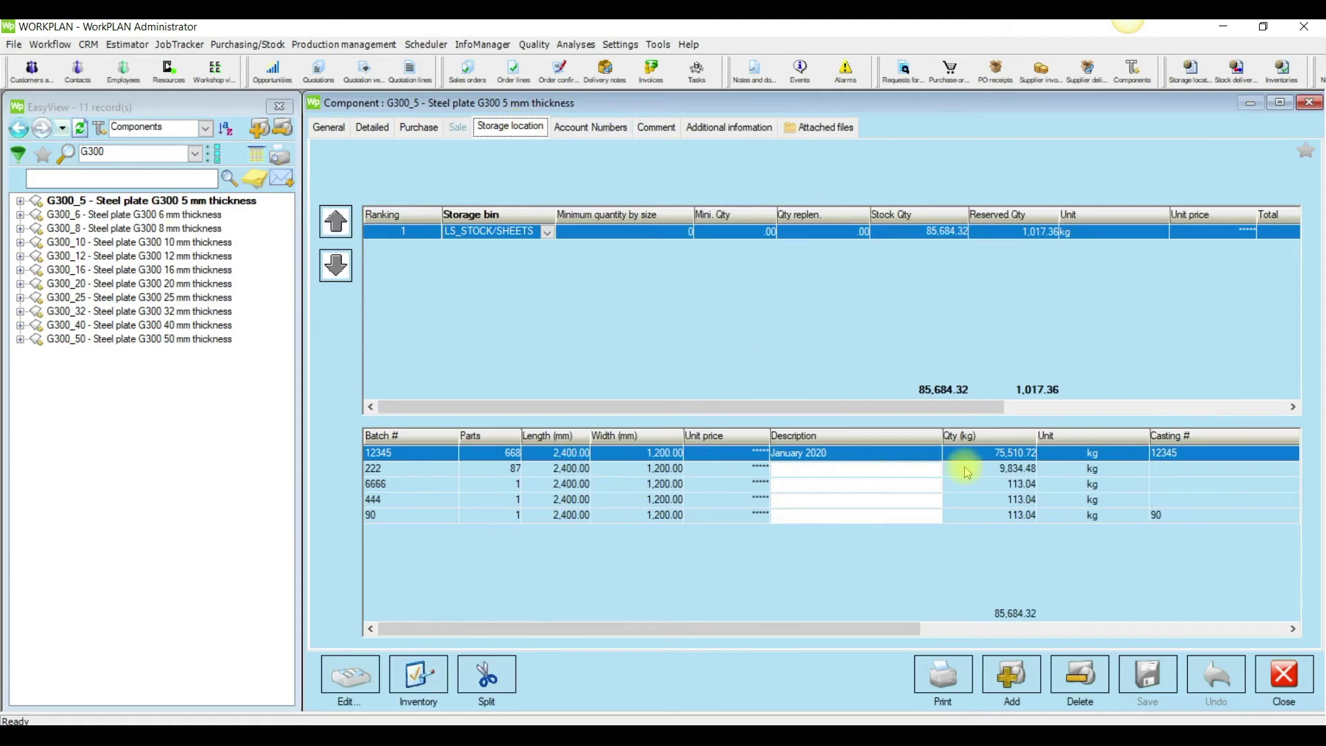
drag(883, 630, 764, 625)
click(1223, 27)
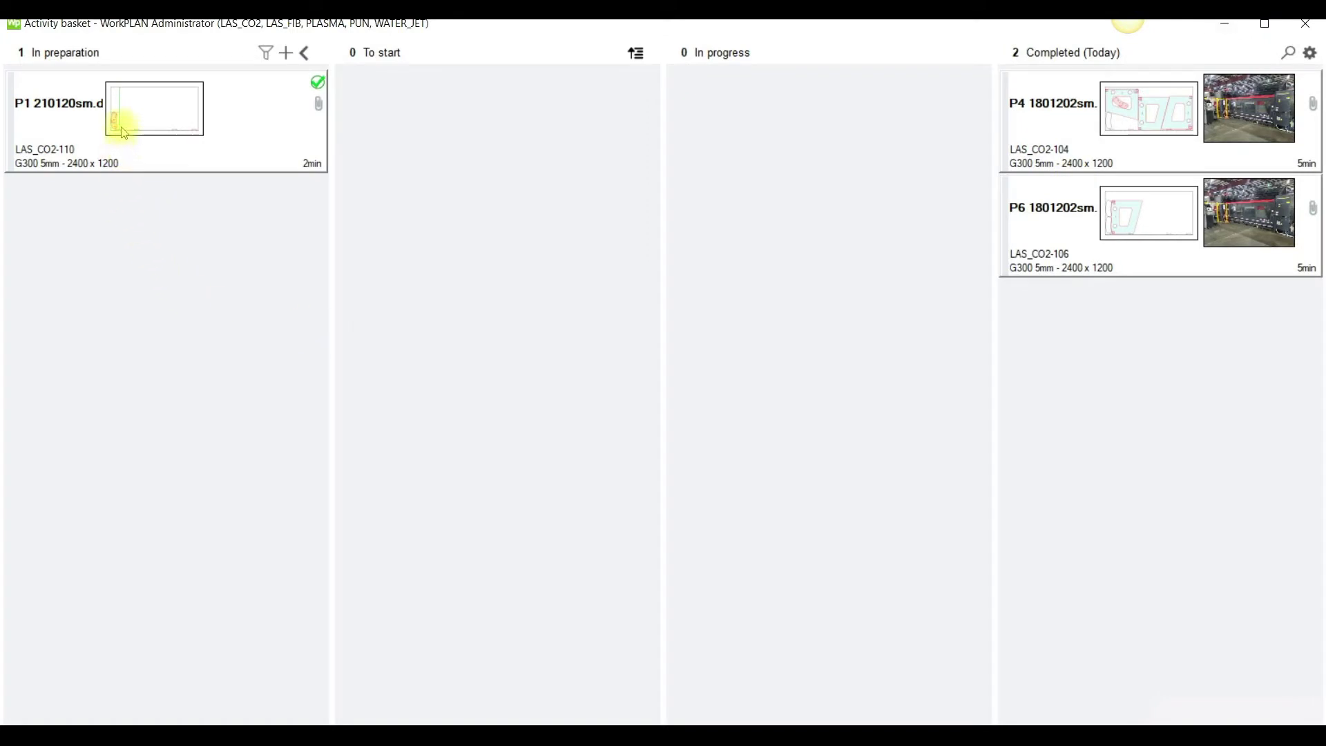
Move the P1 job into To start and assign it to machine AMA_4K.
drag(122, 121, 425, 123)
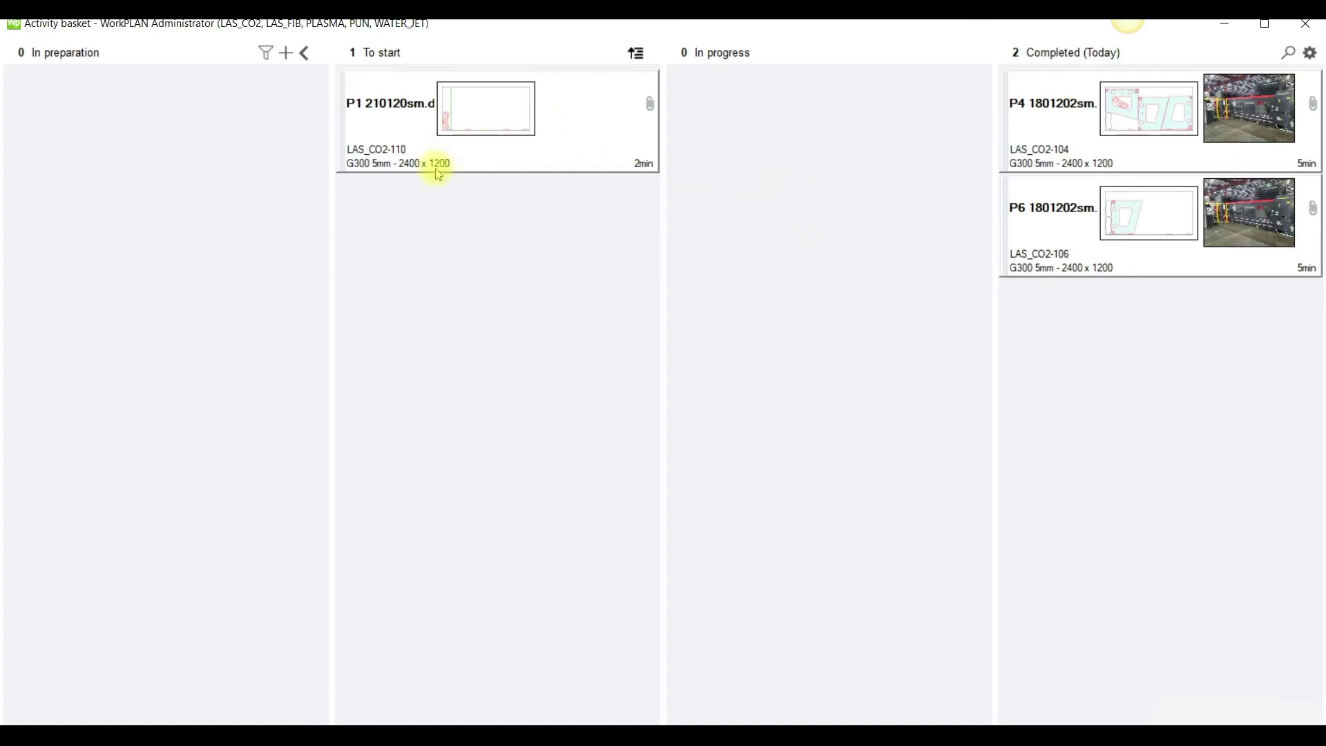
drag(462, 125, 780, 139)
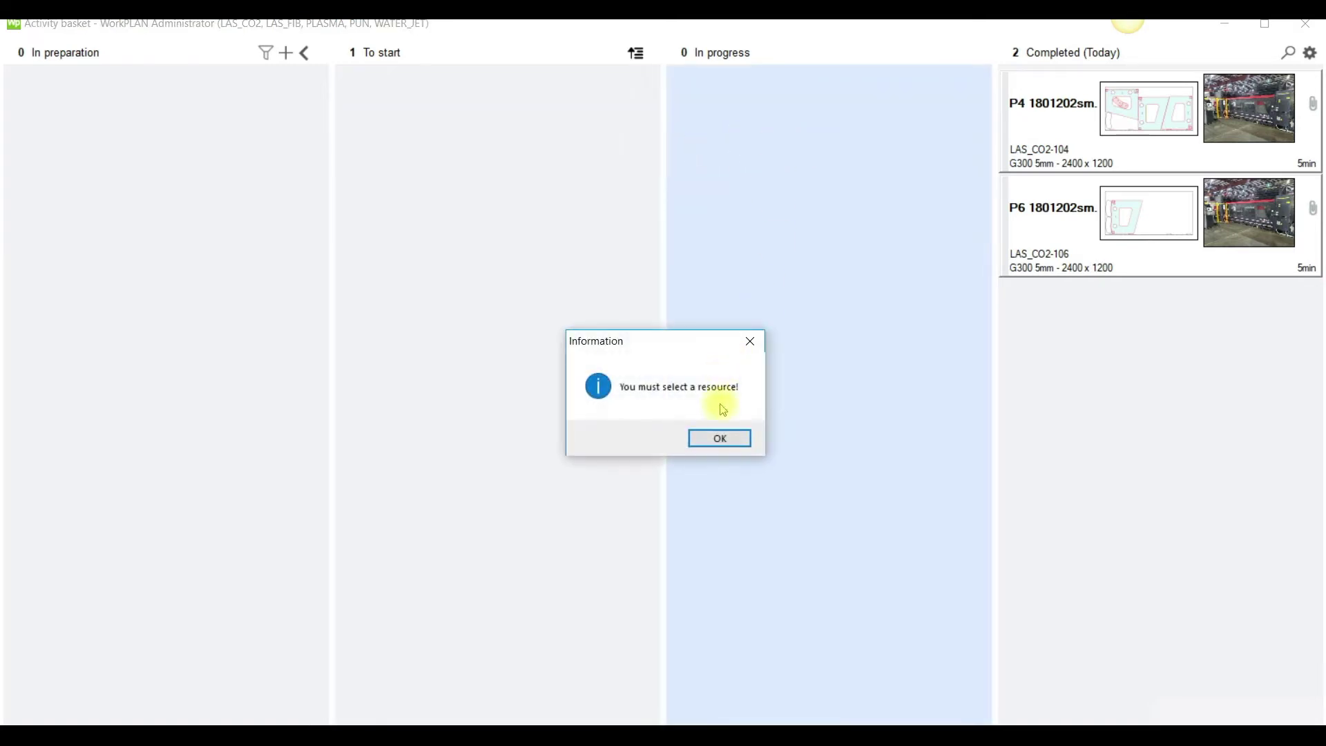
click(720, 439)
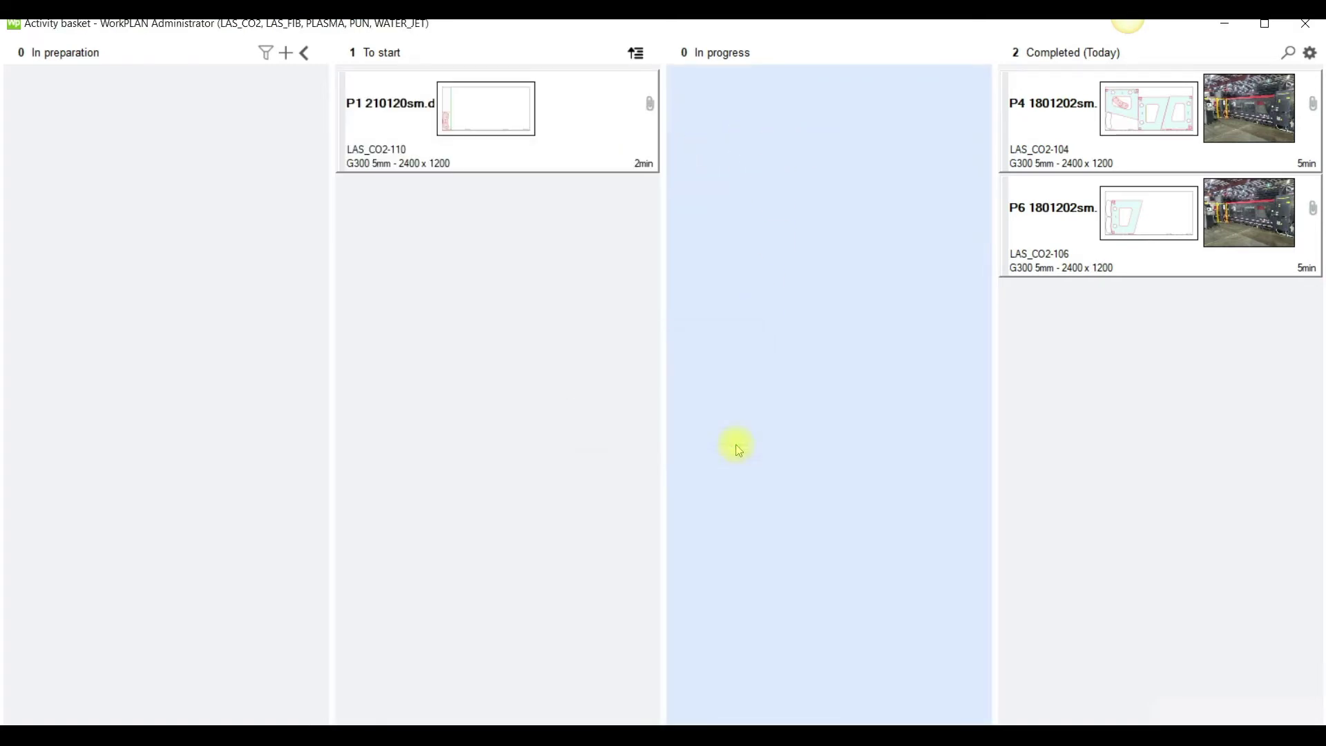
right_click(604, 121)
click(669, 177)
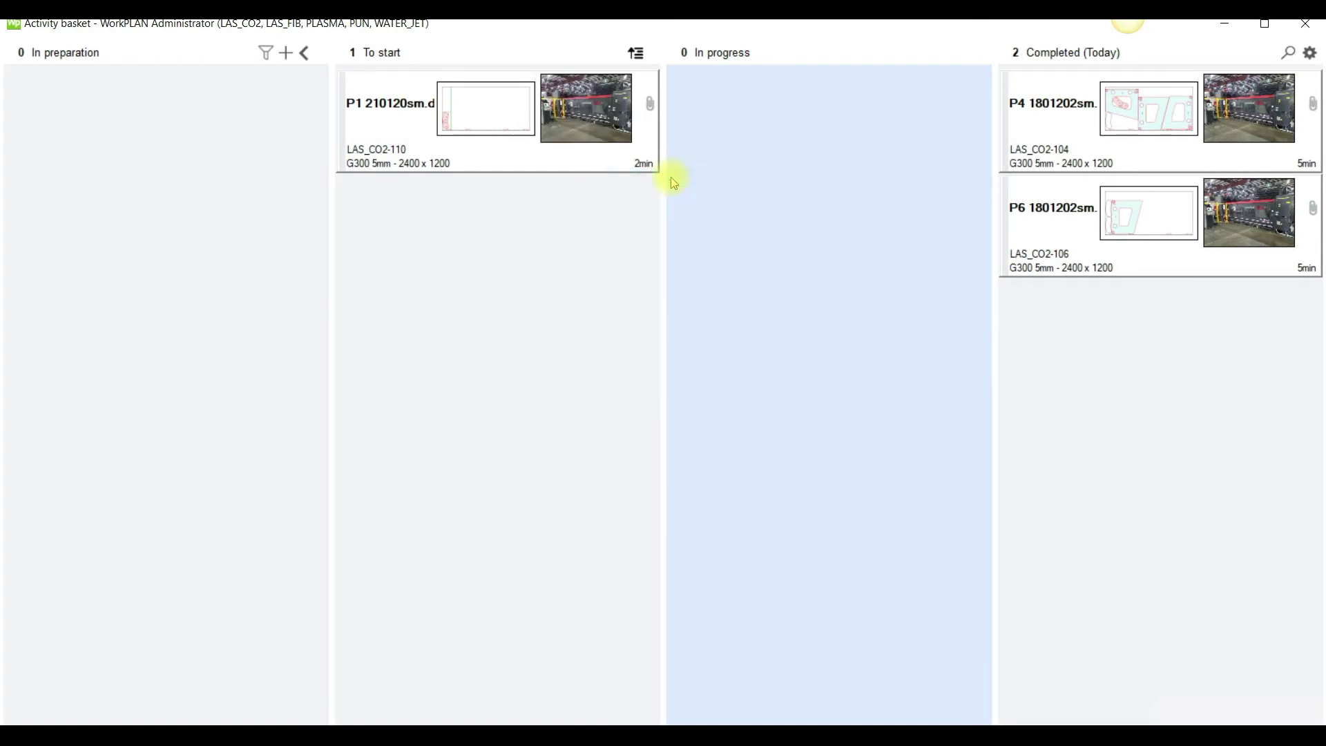
click(594, 126)
double_click(594, 126)
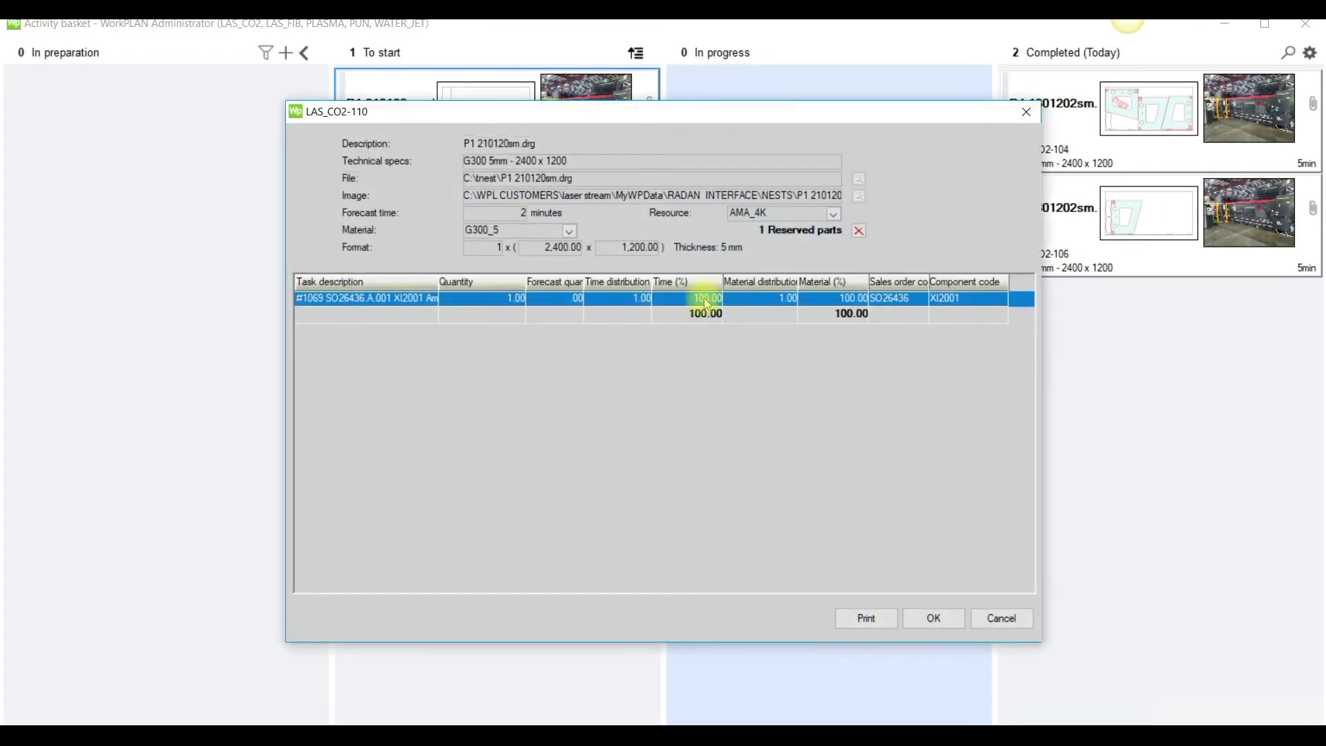
click(998, 616)
click(502, 110)
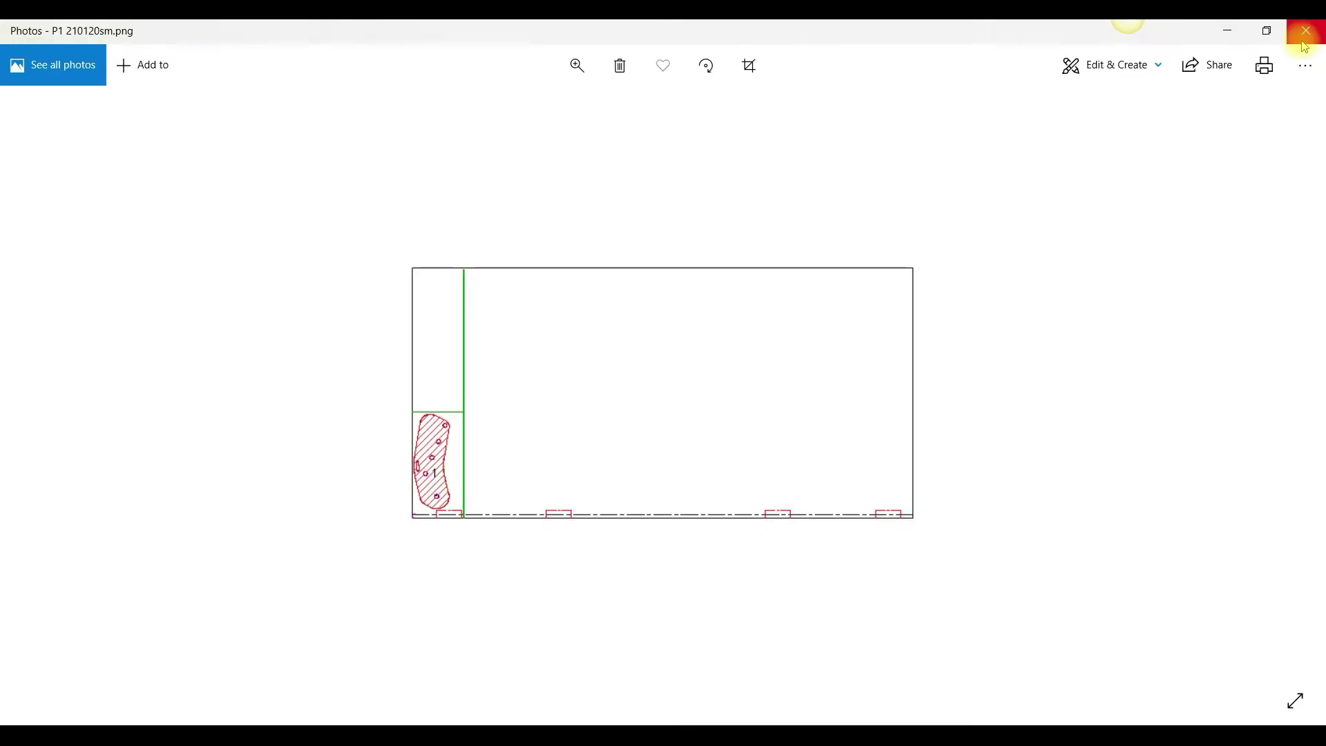
click(1302, 33)
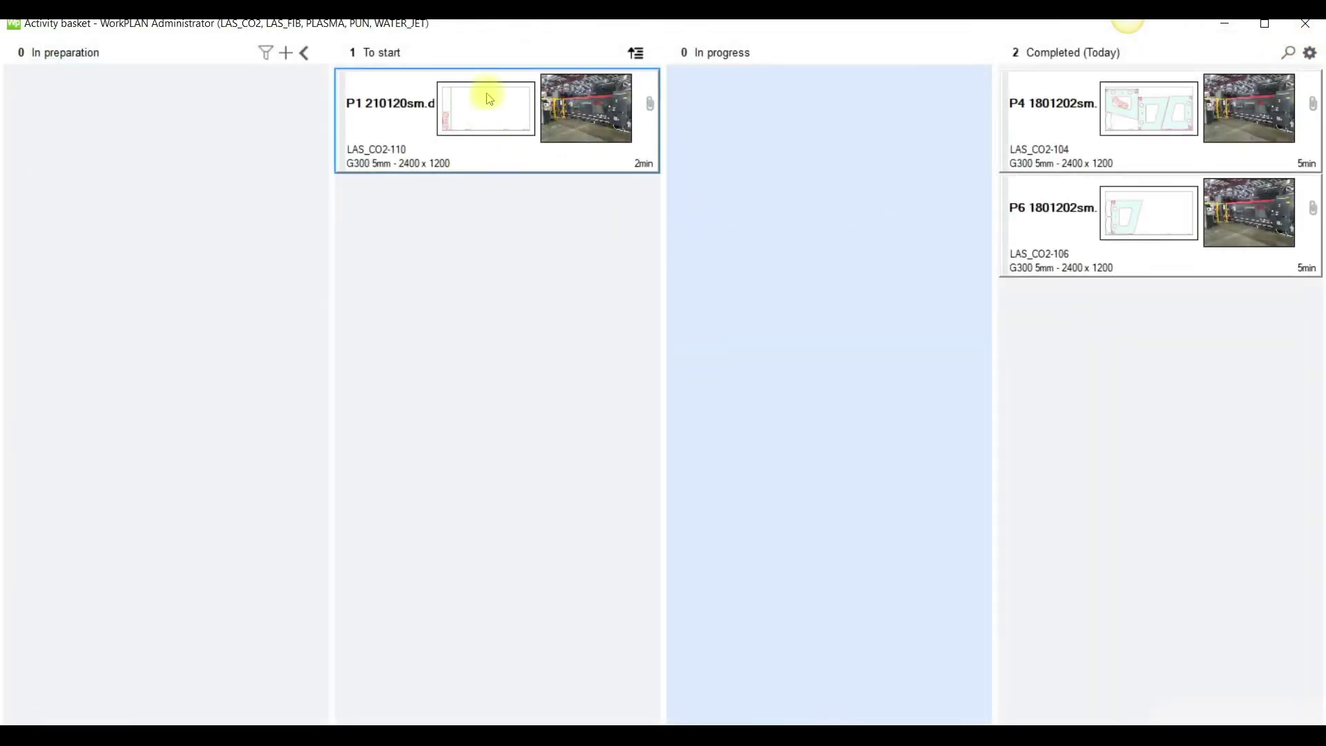
Show Duration and Cumulative duration columns in the by-resource job list, saved as default.
click(635, 52)
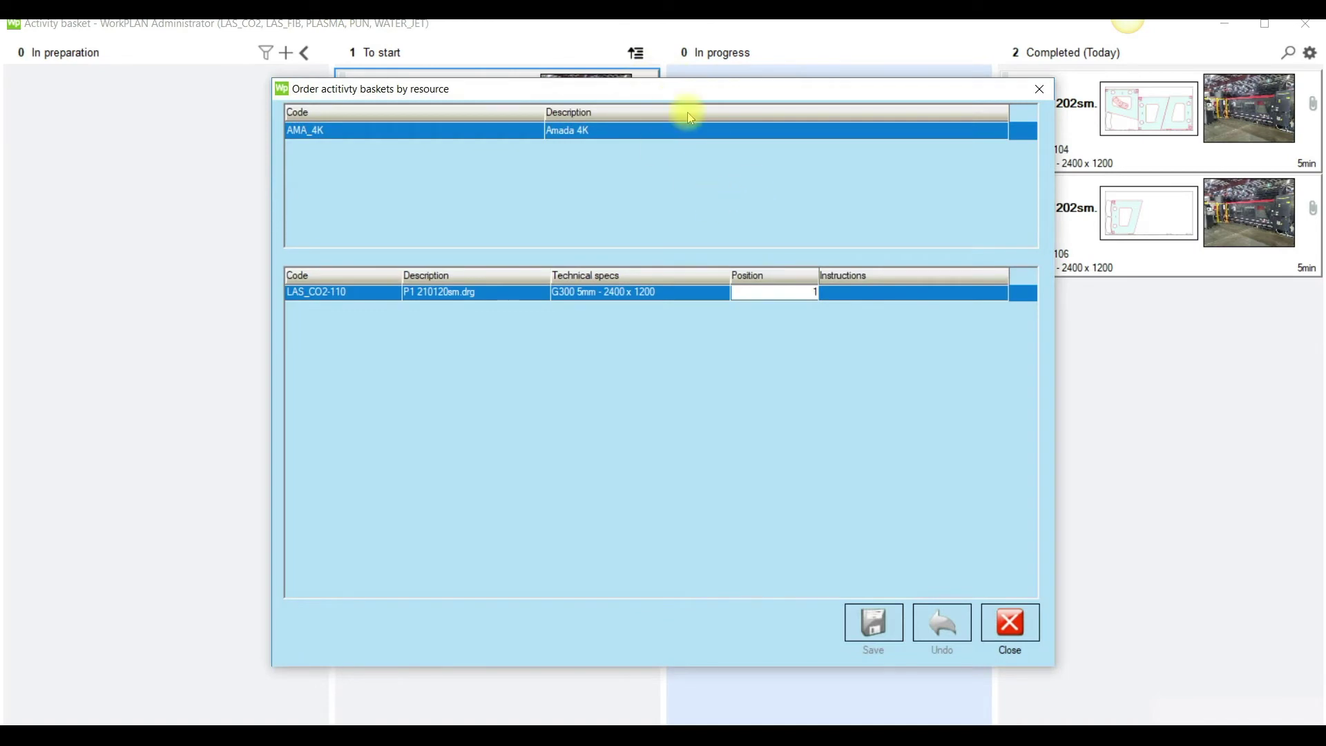
click(885, 279)
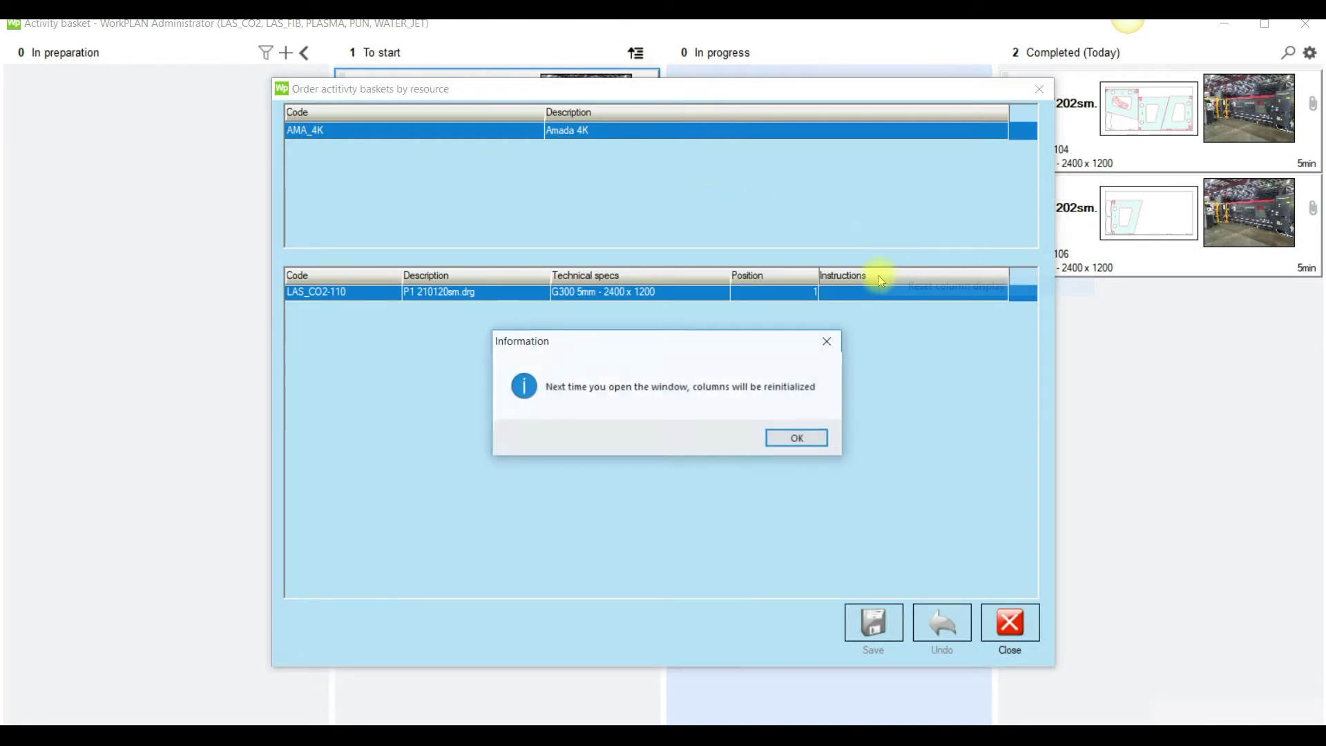
click(796, 437)
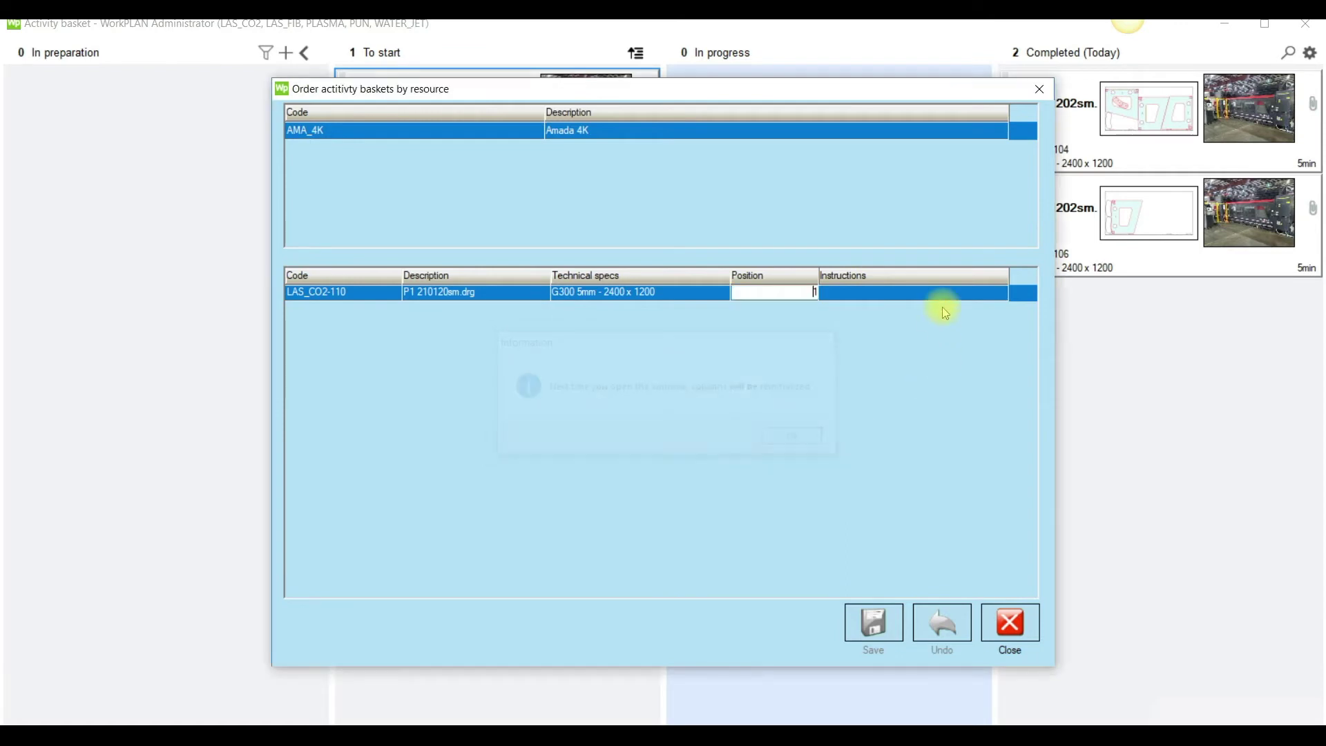
right_click(930, 276)
click(1002, 329)
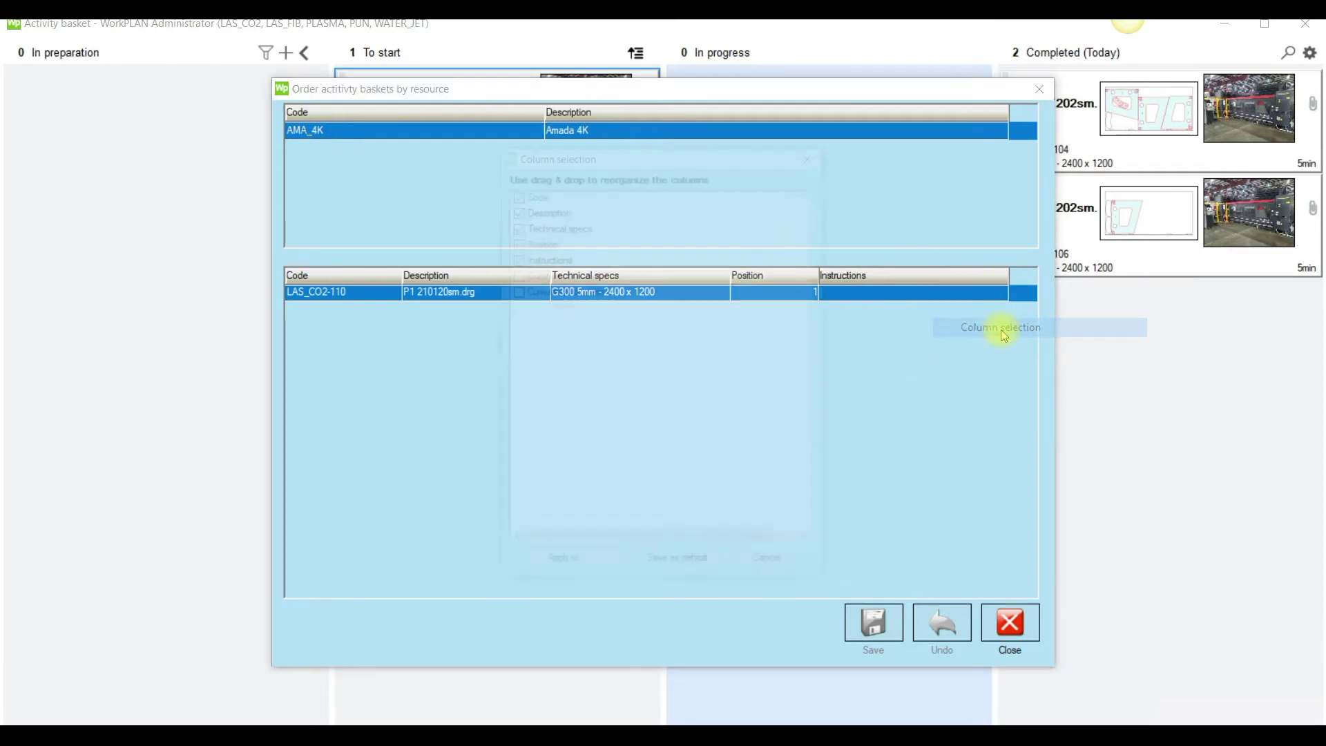
click(515, 275)
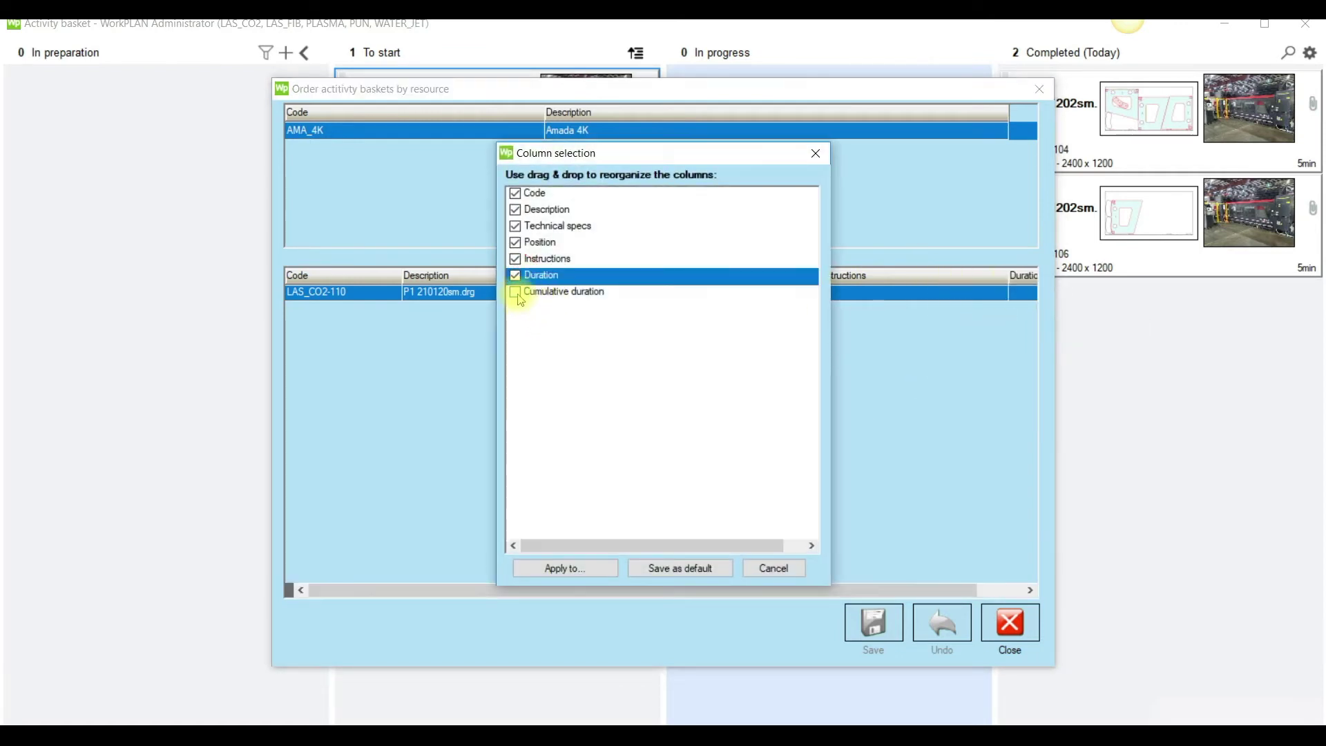
click(515, 292)
click(665, 566)
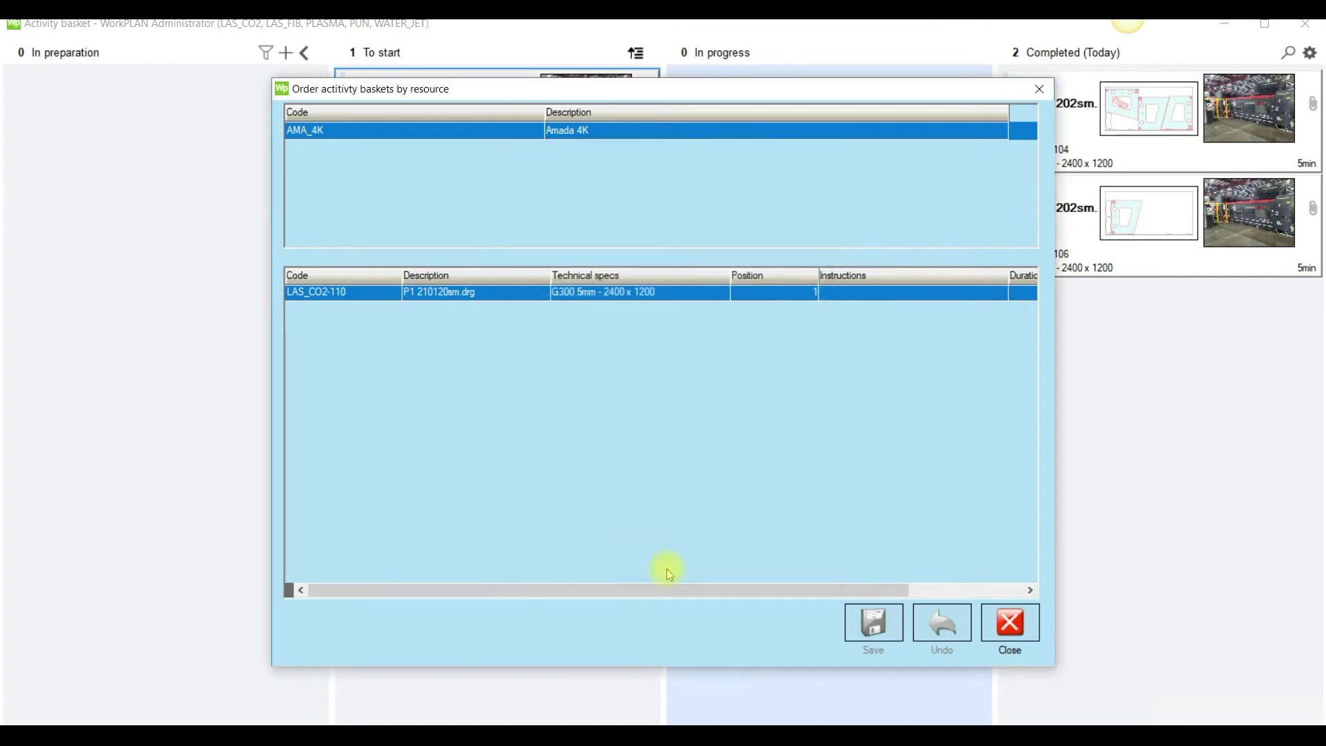
drag(722, 586, 888, 587)
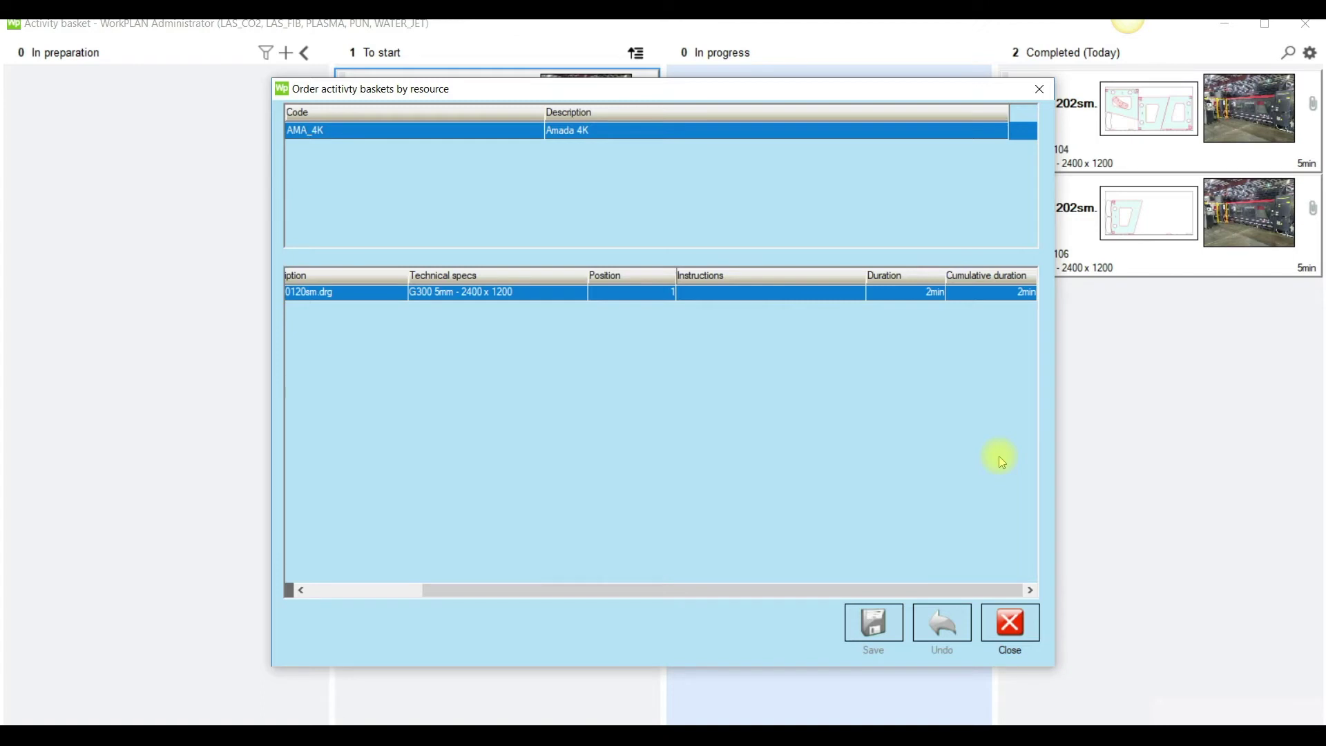
click(1021, 629)
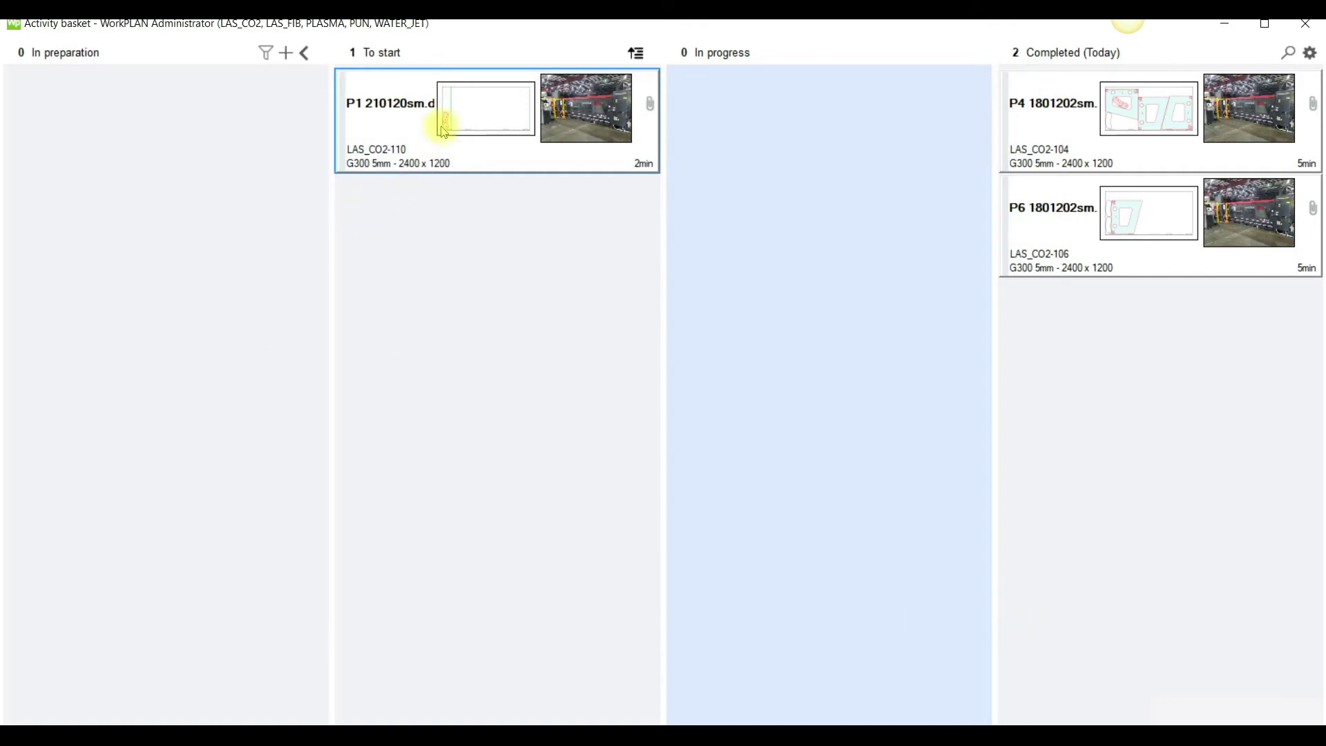
Move P1 through In progress to Completed, logging 30 minutes and 1.00 sheet of batch 12345.
drag(444, 119, 752, 142)
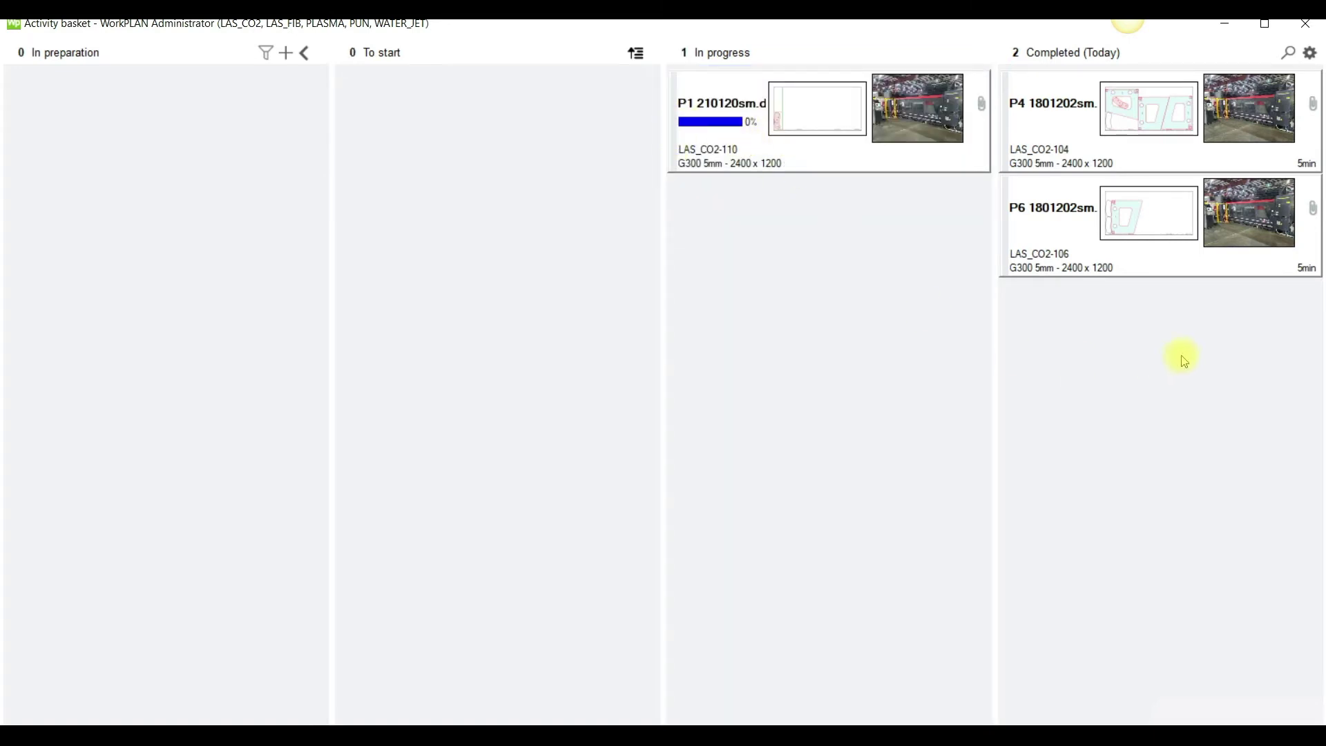
drag(778, 108, 1190, 361)
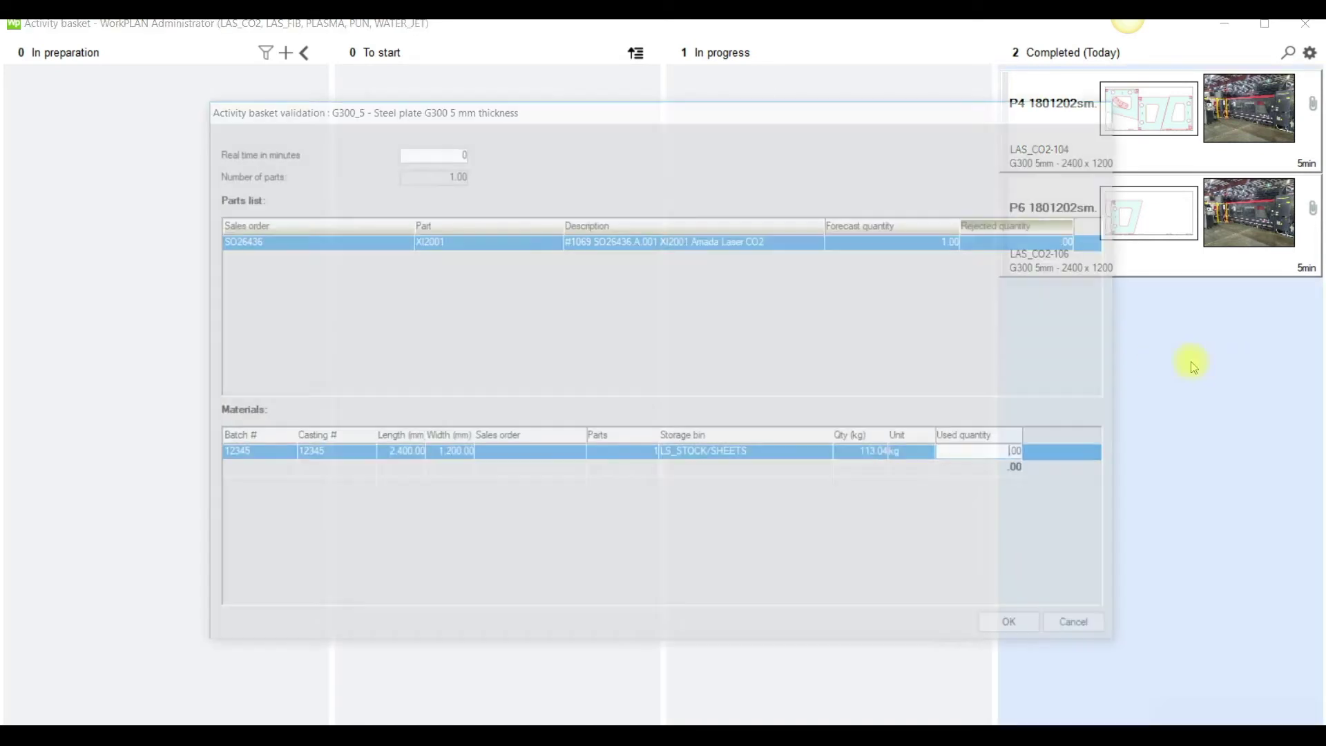
click(442, 153)
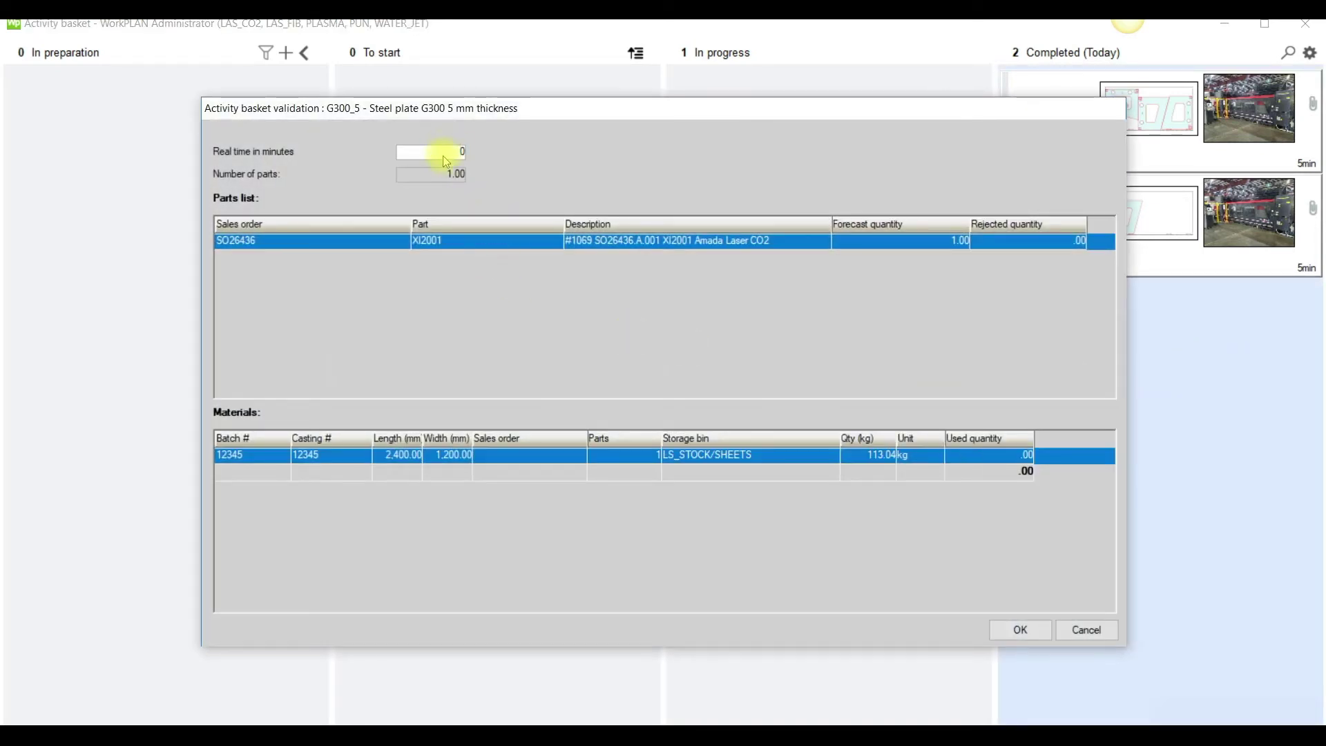
text(30)
click(999, 456)
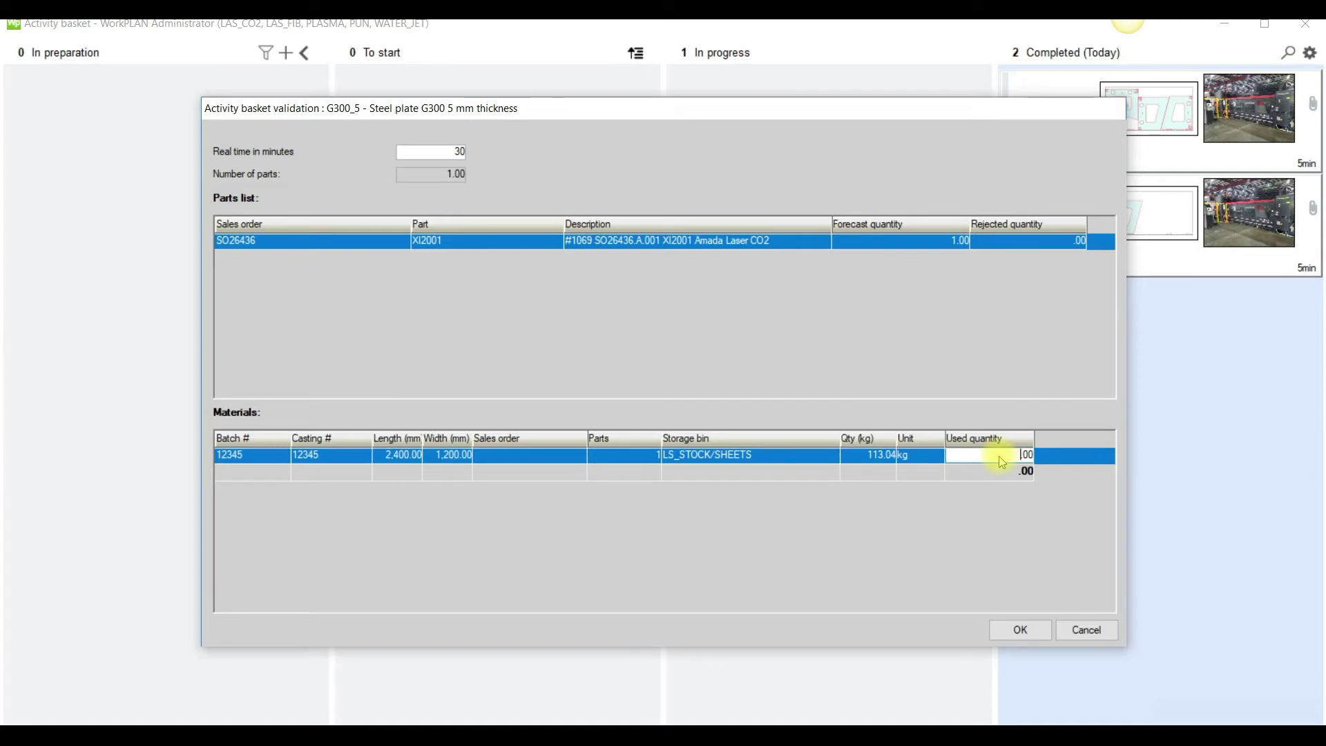
text(1.00)
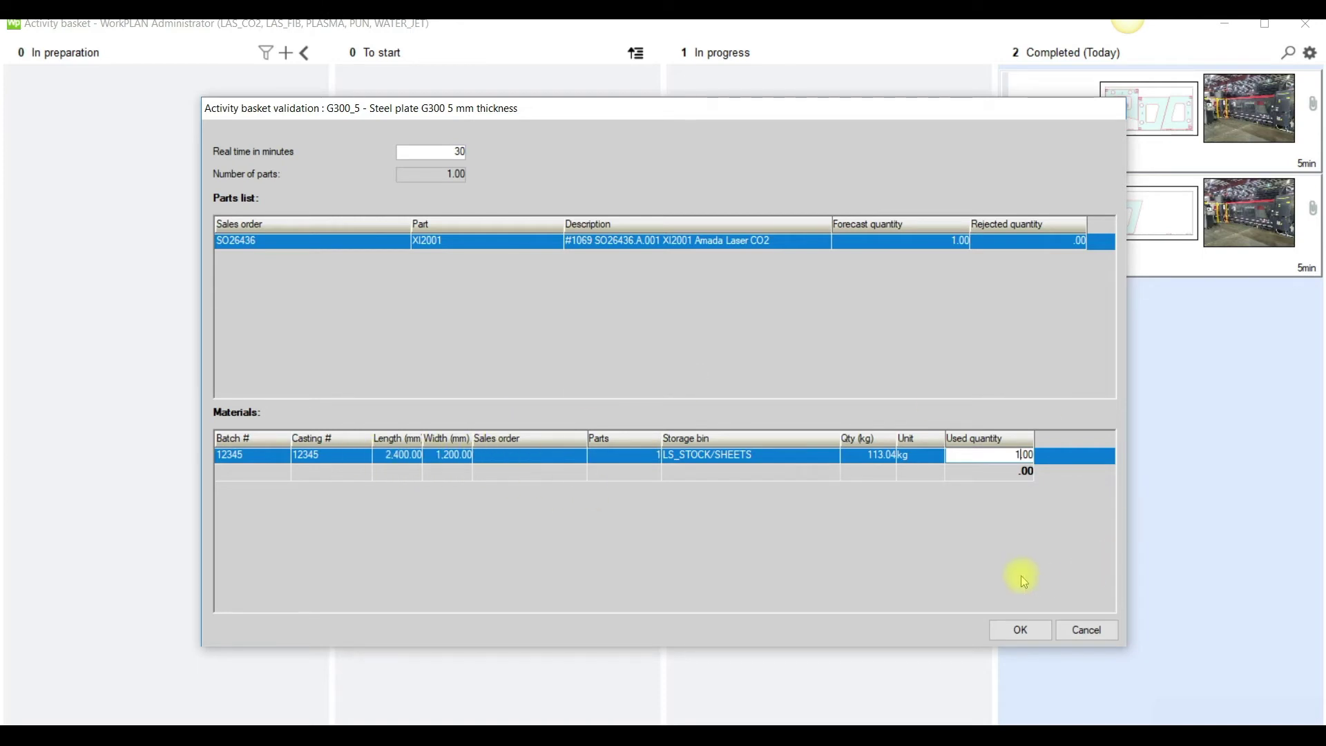
click(1036, 632)
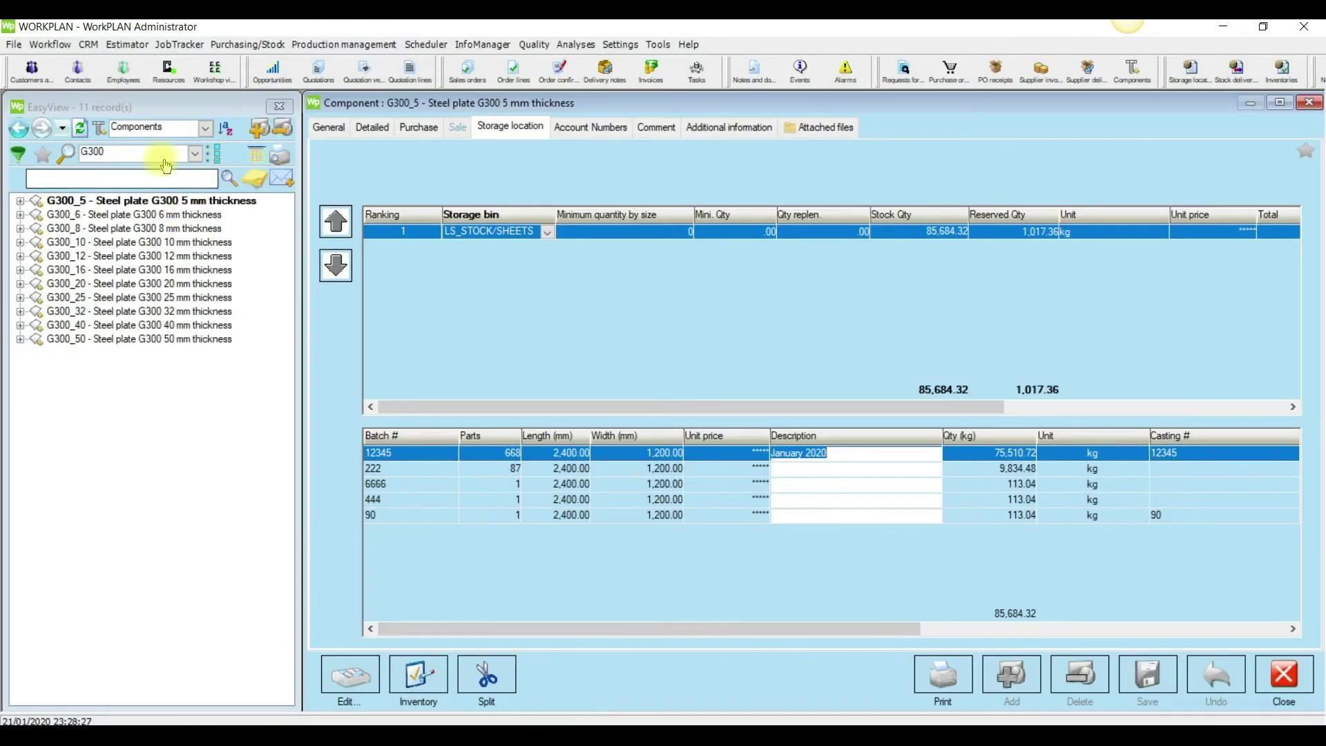
Go back to the component list and reopen the G300_5 plate record.
click(83, 125)
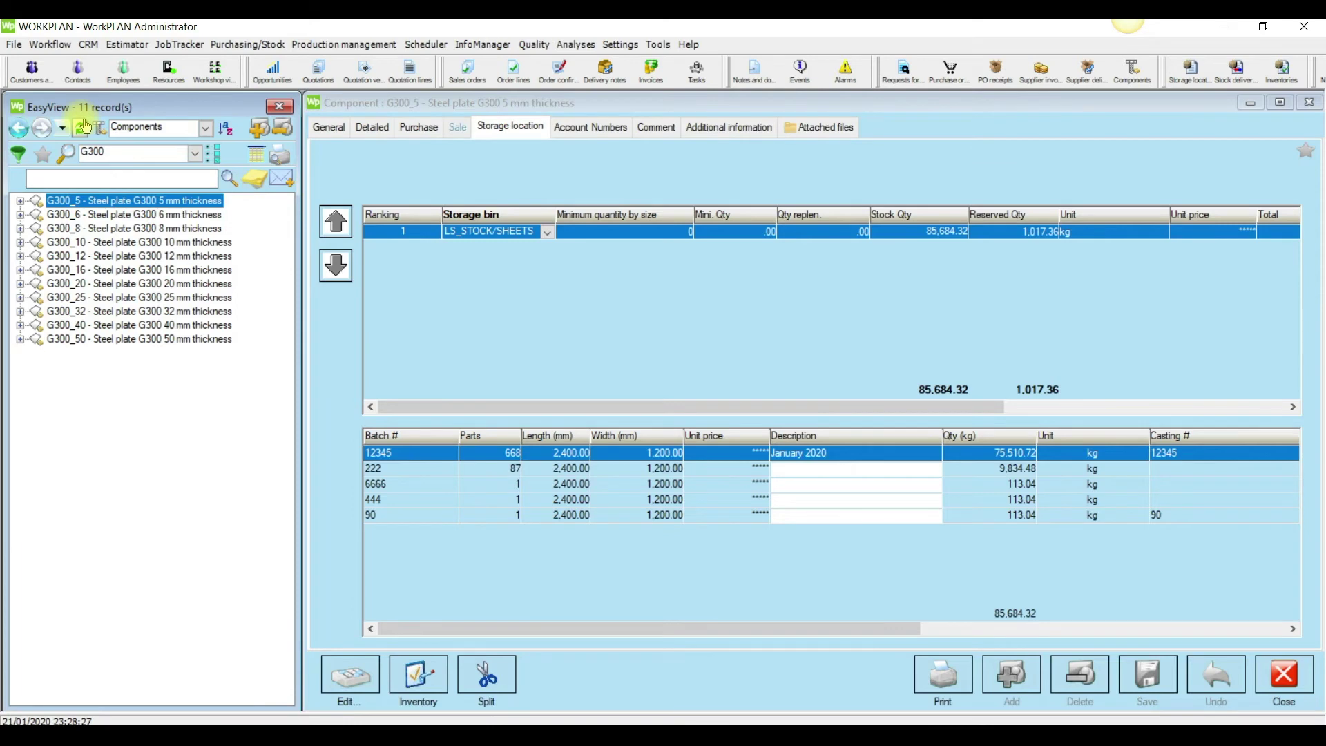
double_click(166, 214)
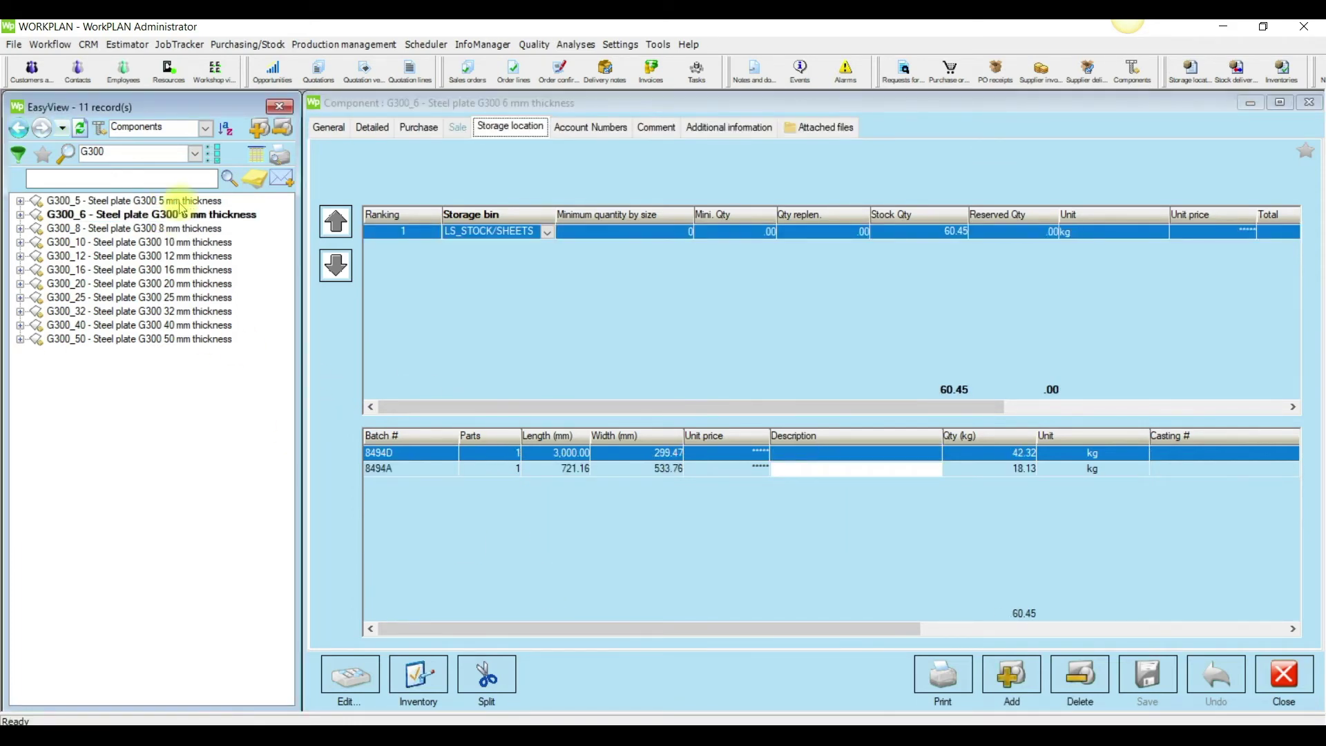
double_click(179, 202)
click(782, 629)
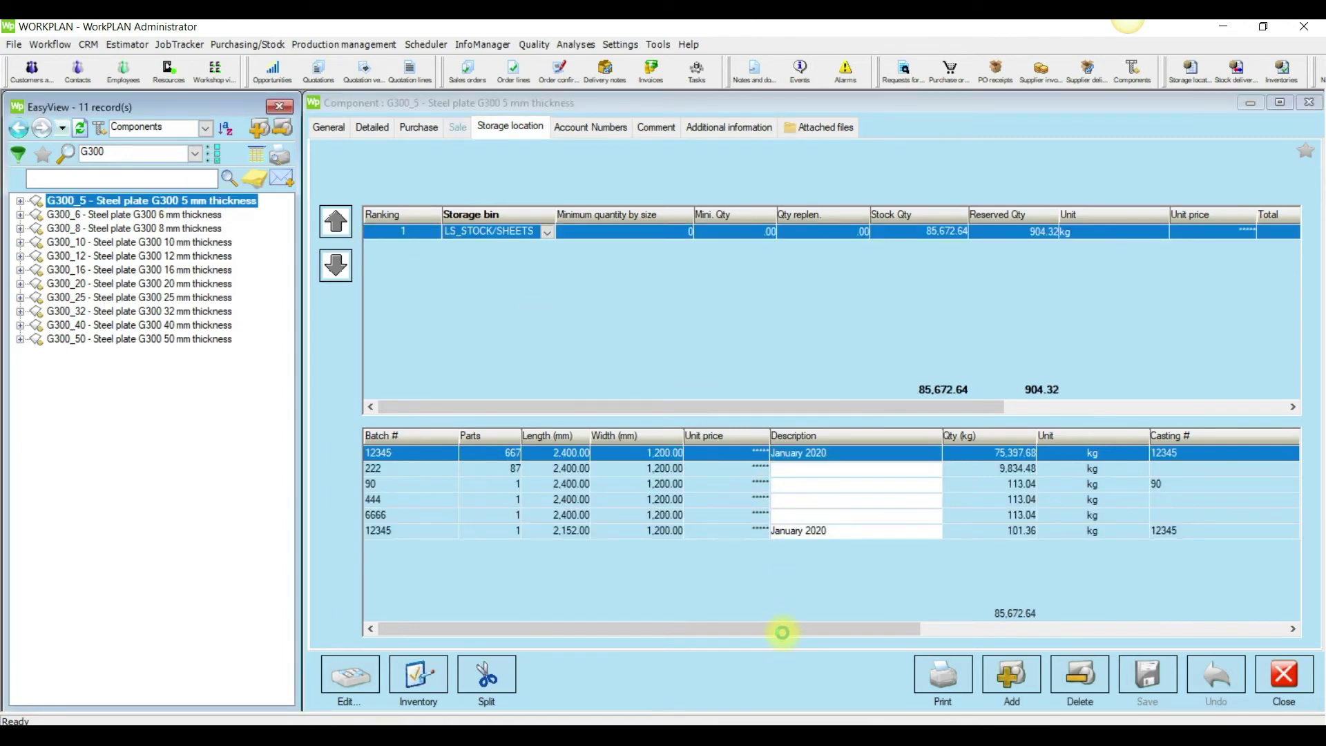
Scroll the storage table to confirm the 2152 × 1200 mm scrap remnant, then minimize WorkPLAN.
drag(782, 630, 1186, 630)
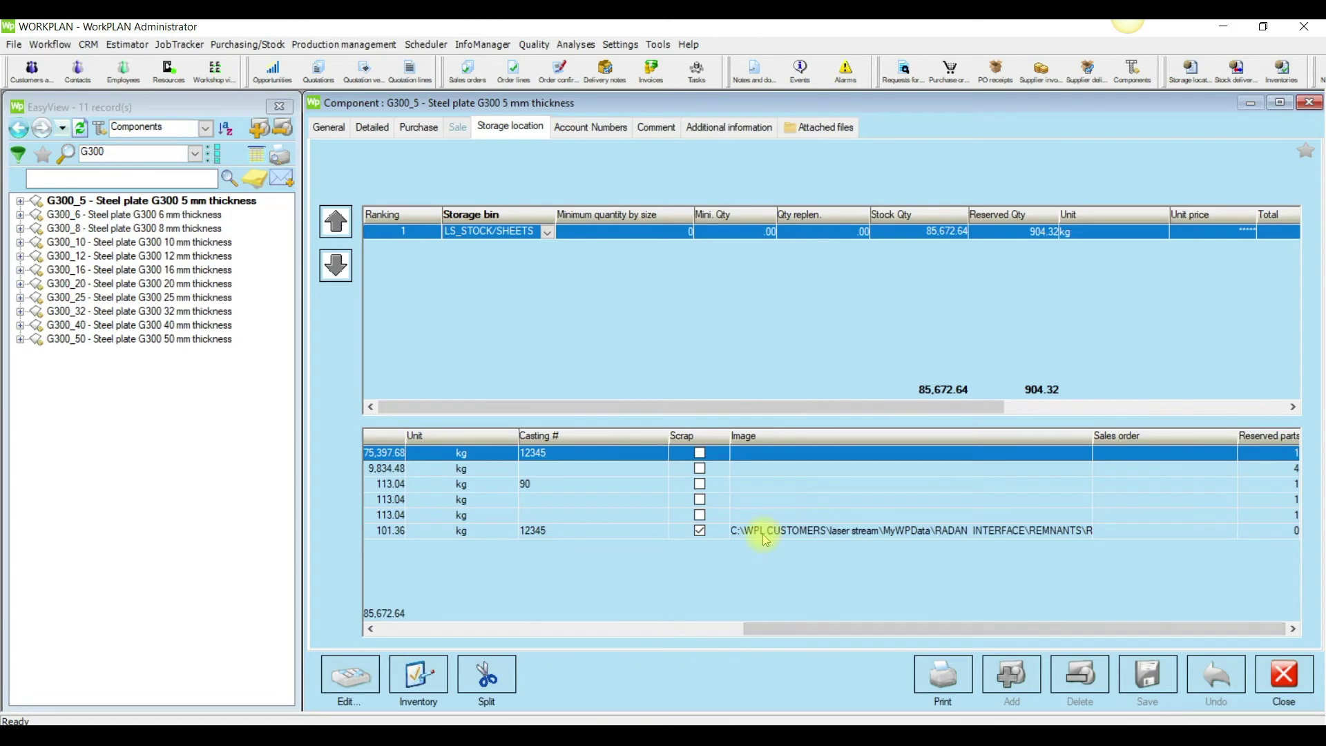
drag(811, 629, 425, 627)
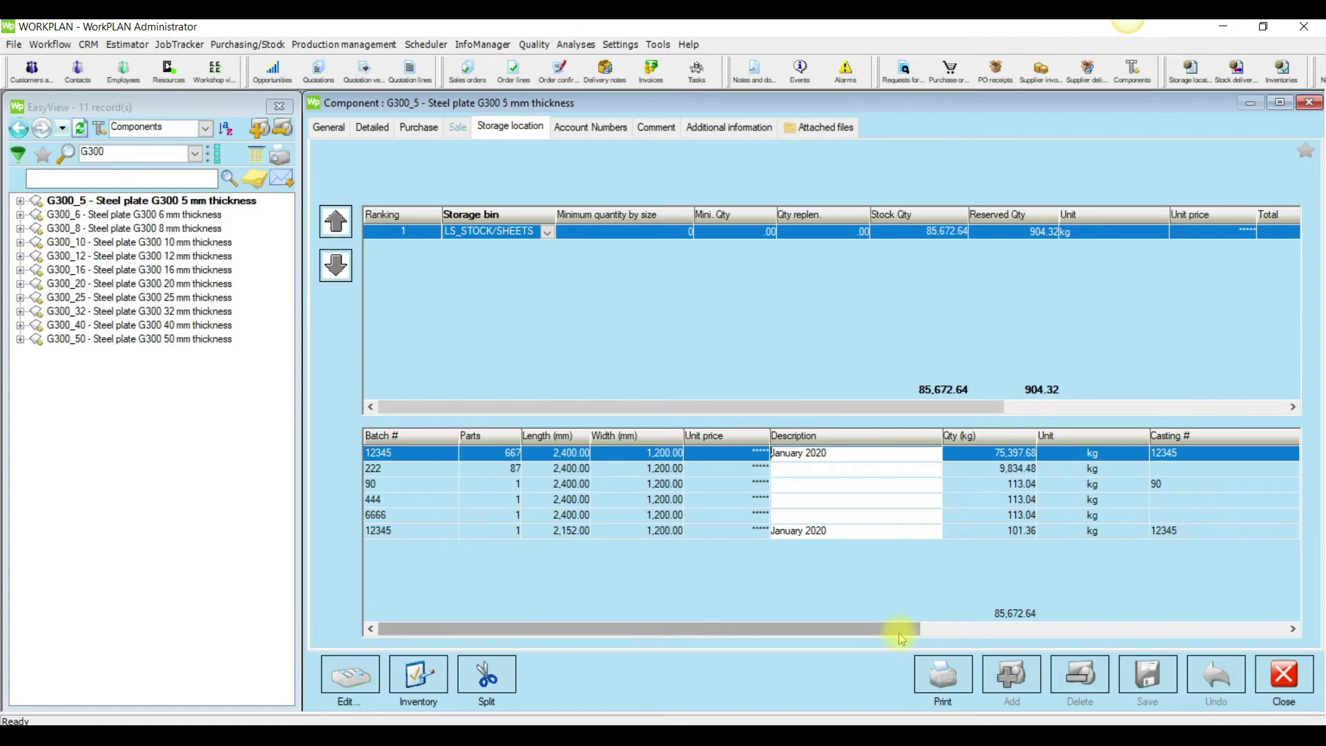
drag(897, 630, 1207, 629)
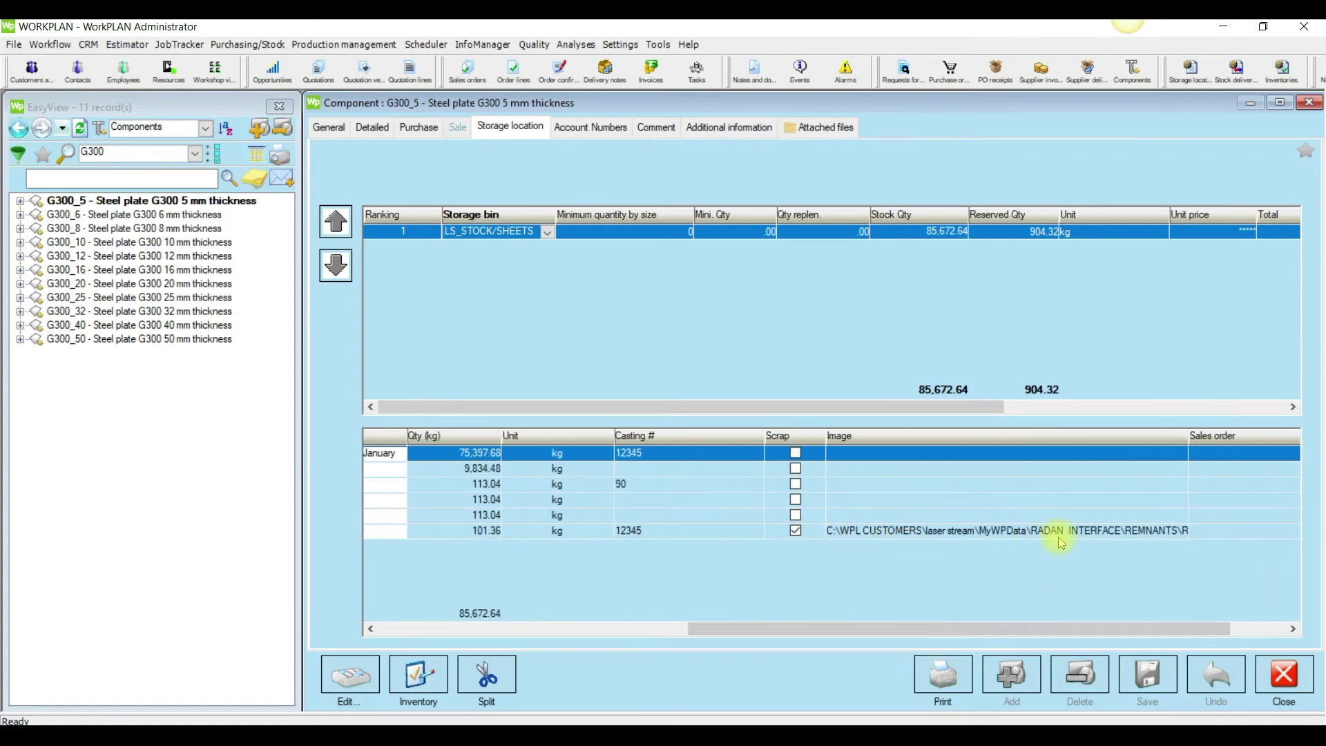
drag(1088, 628, 1177, 631)
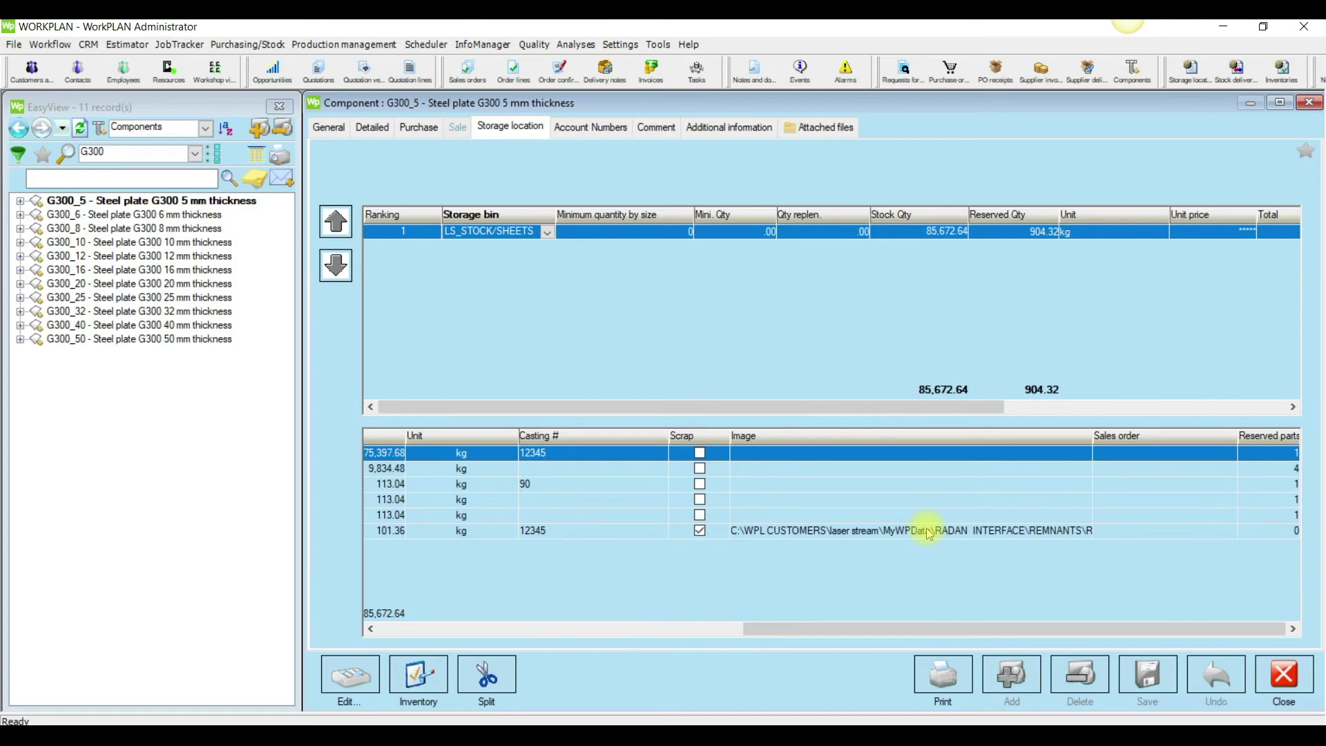
click(1222, 27)
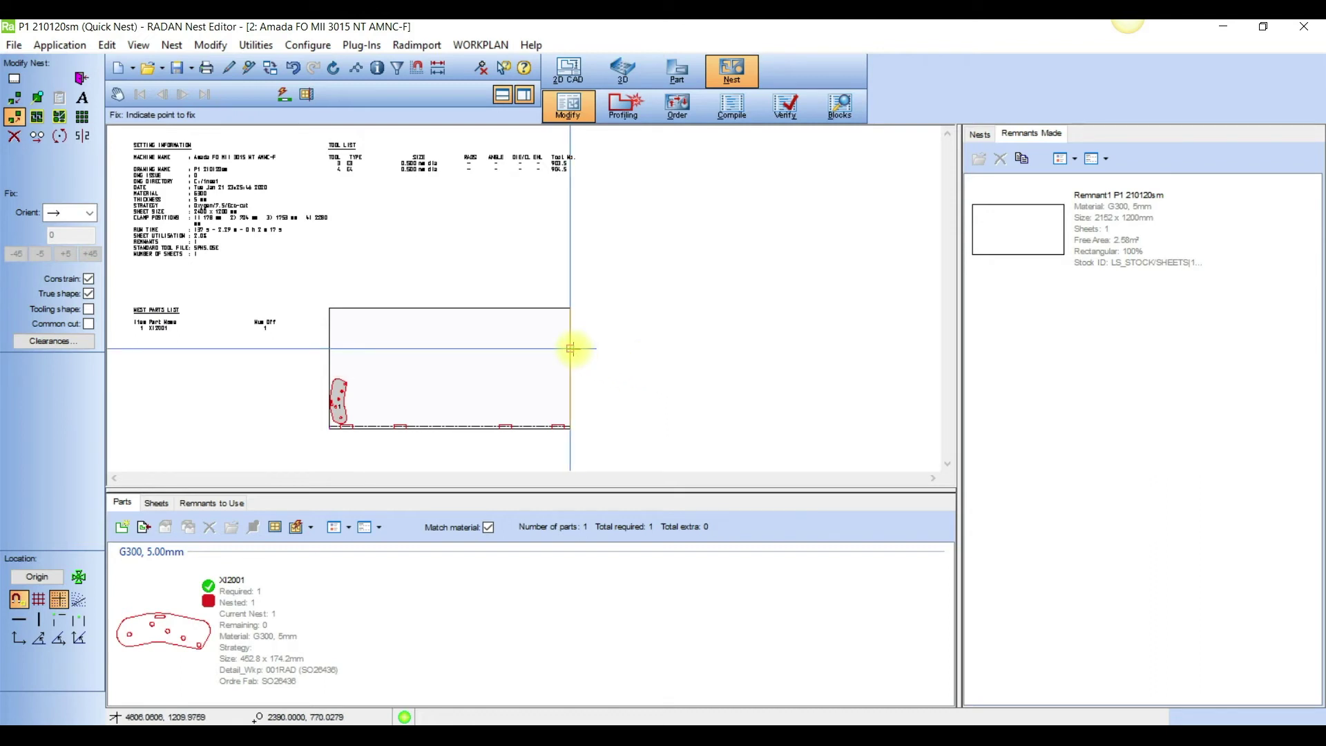
Import part XI2002 (G300, 5 mm, 900 × 837.1 mm) from Radraft into the parts list.
click(979, 134)
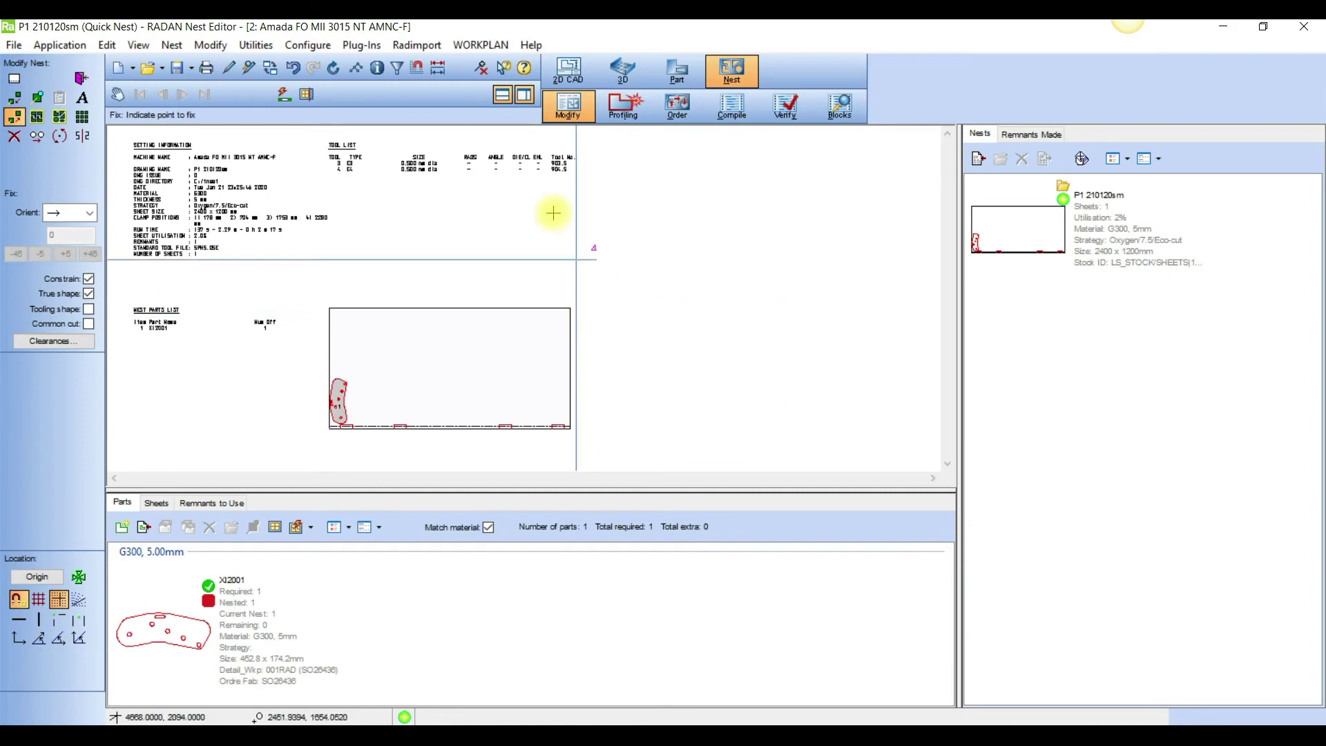
click(486, 45)
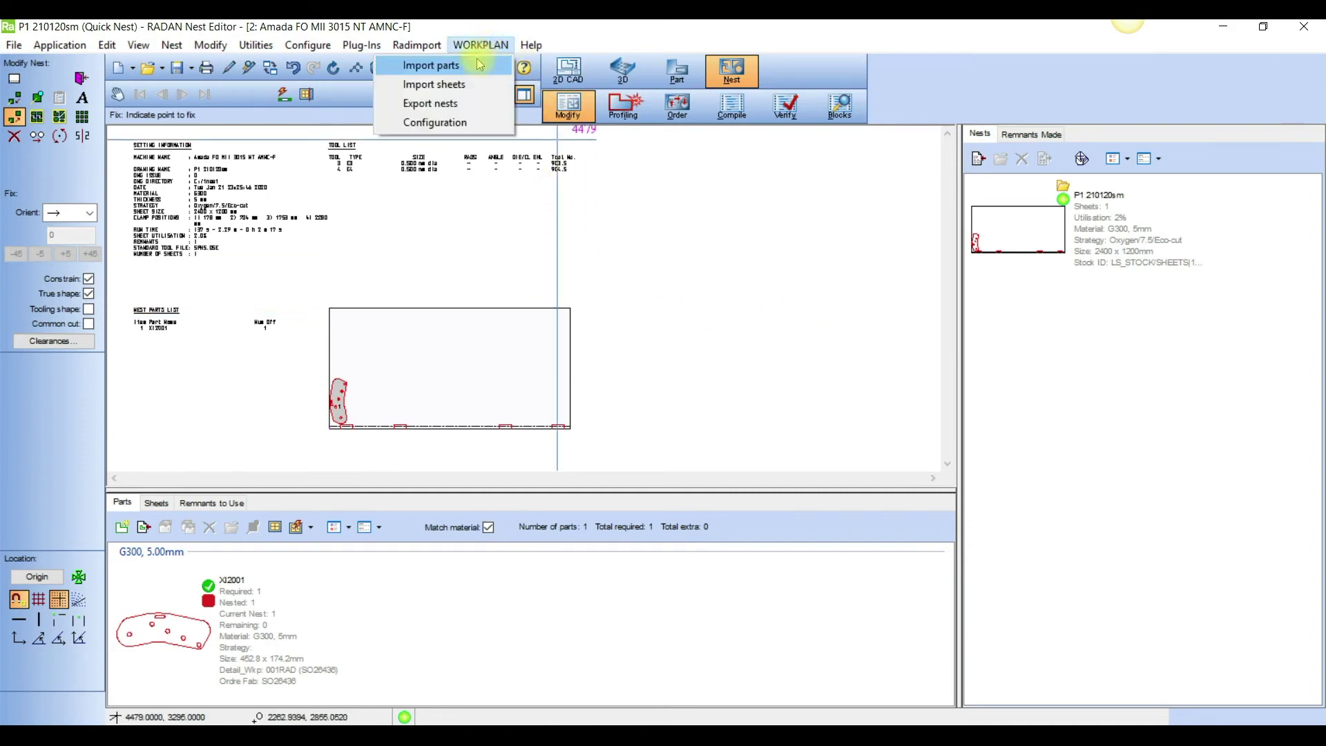
click(477, 65)
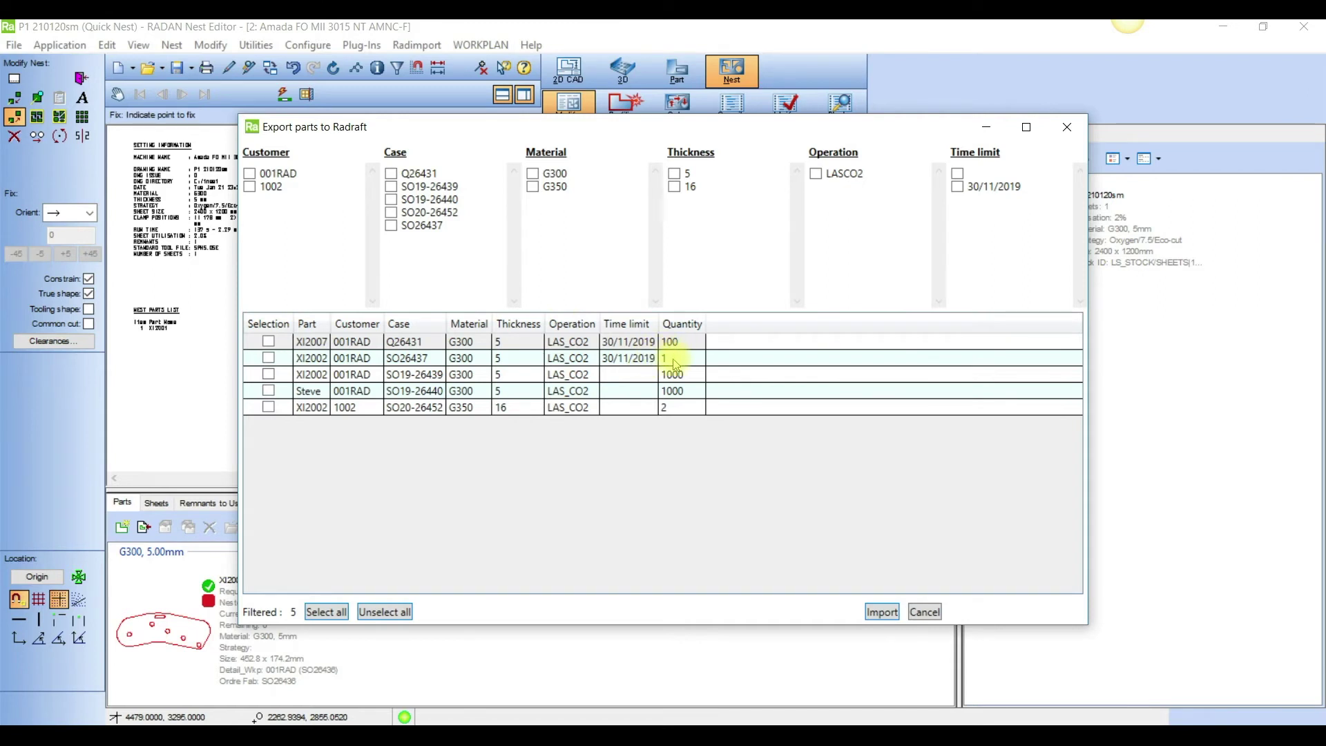
click(270, 358)
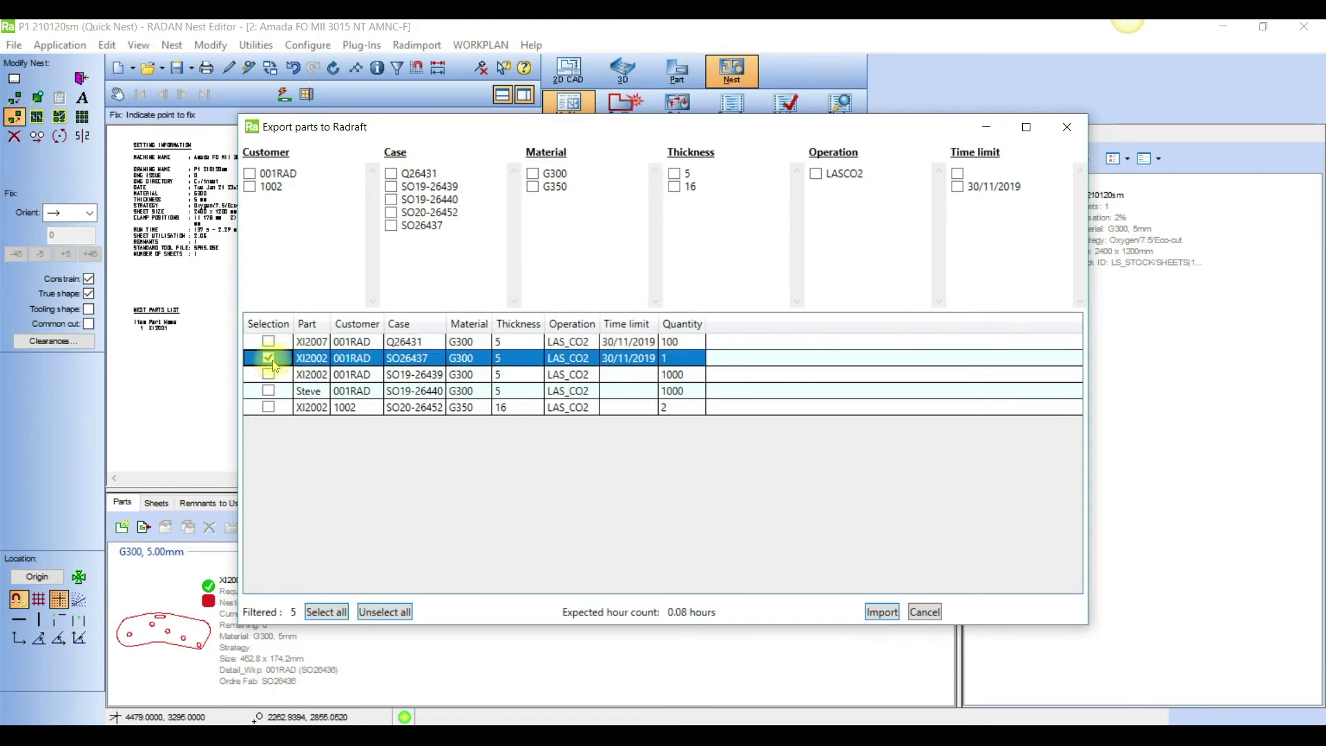
click(884, 612)
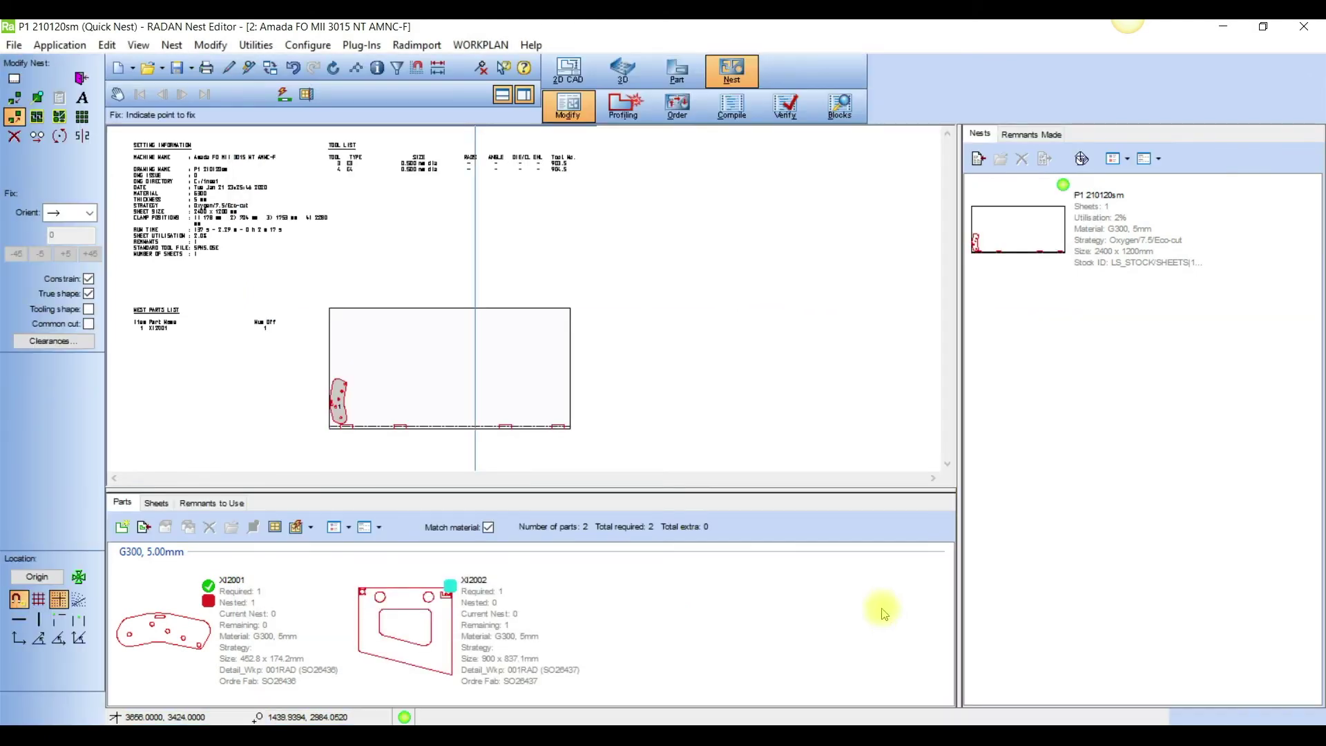
Review the stock sheets and the 2152 × 1200 mm remnant, then enlarge the parts list.
click(161, 507)
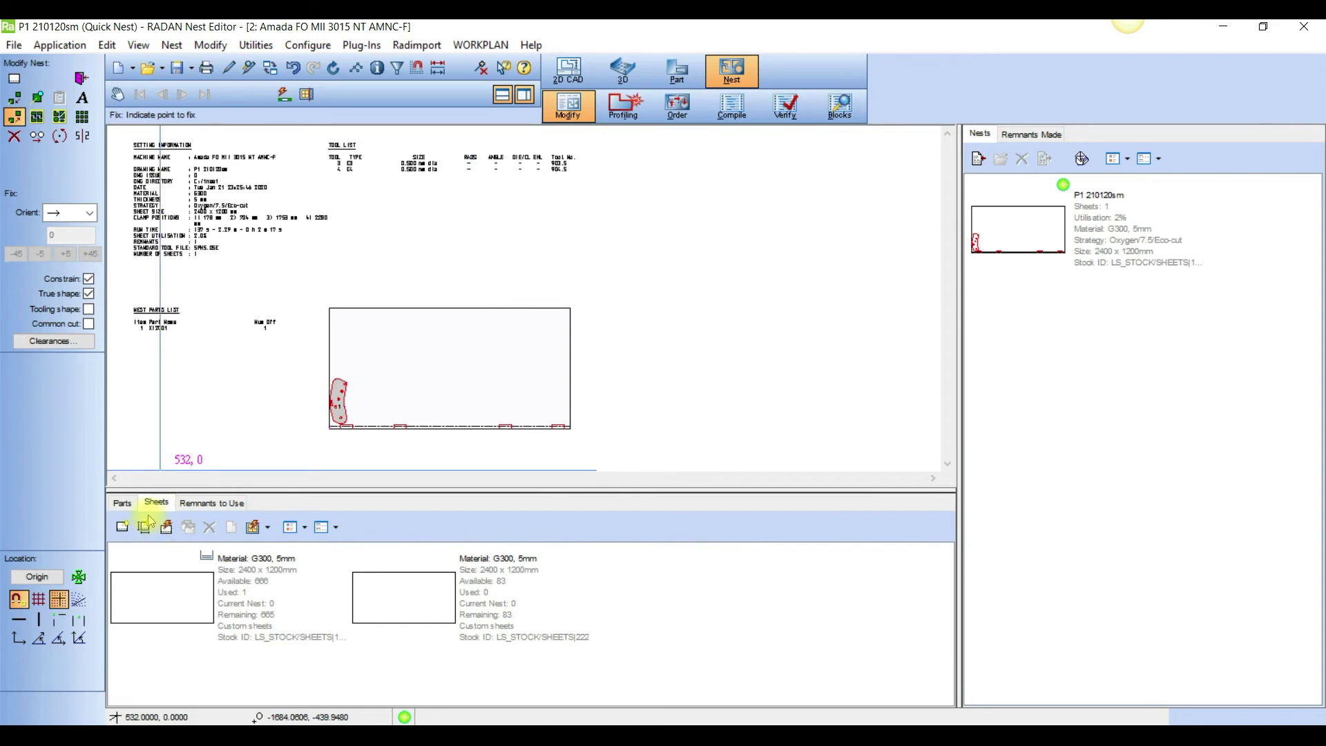
click(212, 502)
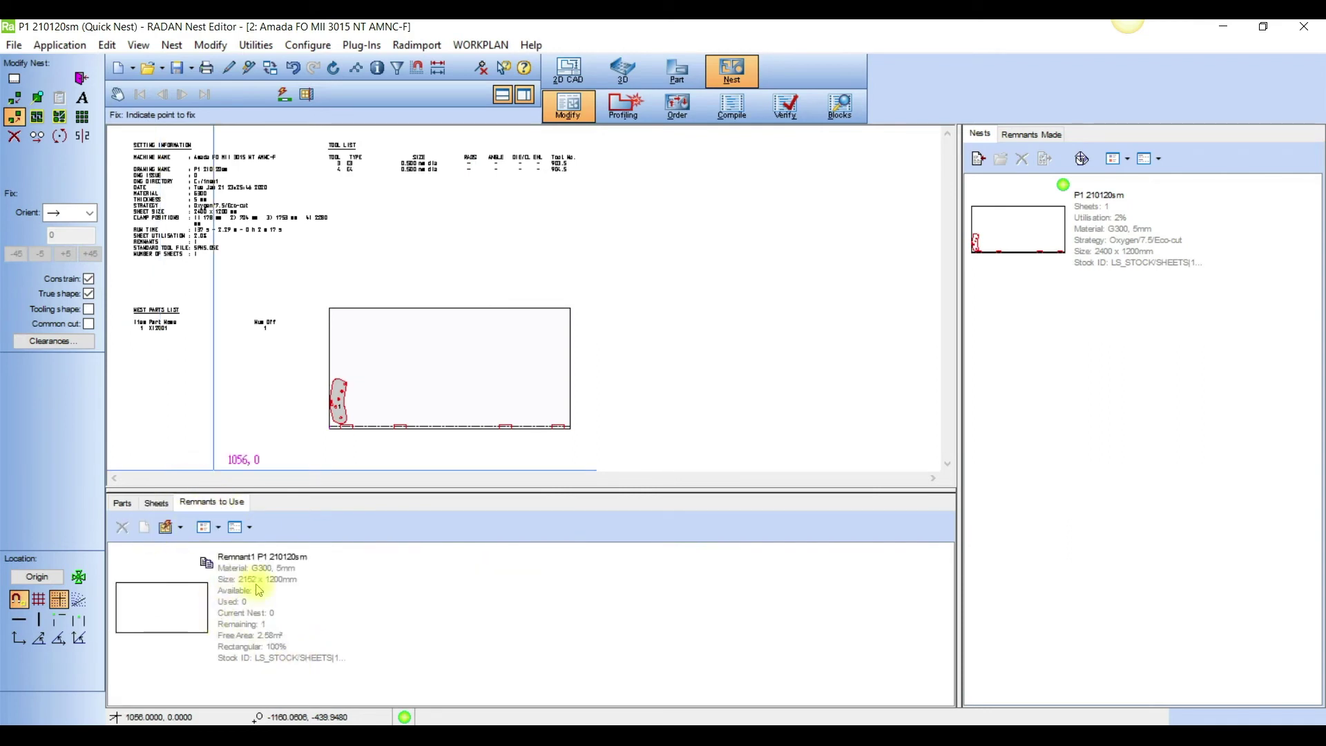
mouse_move(261, 606)
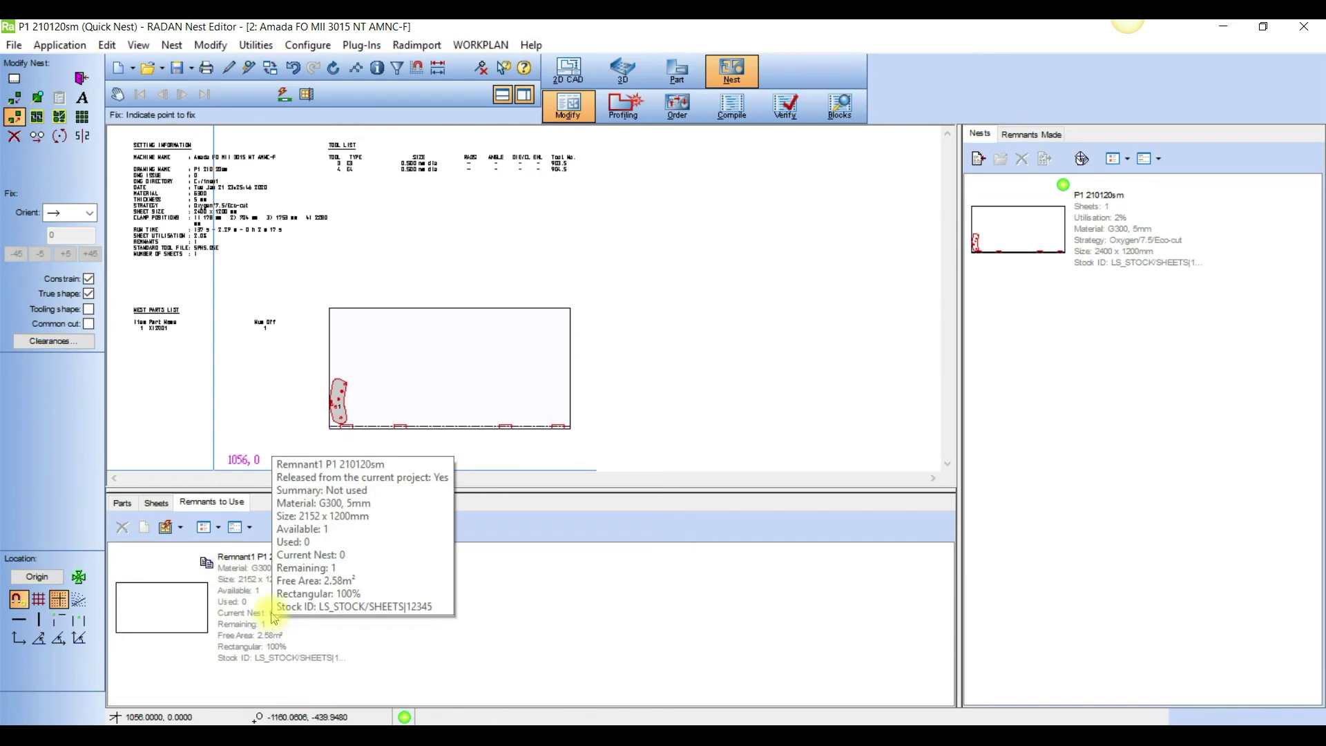
click(122, 504)
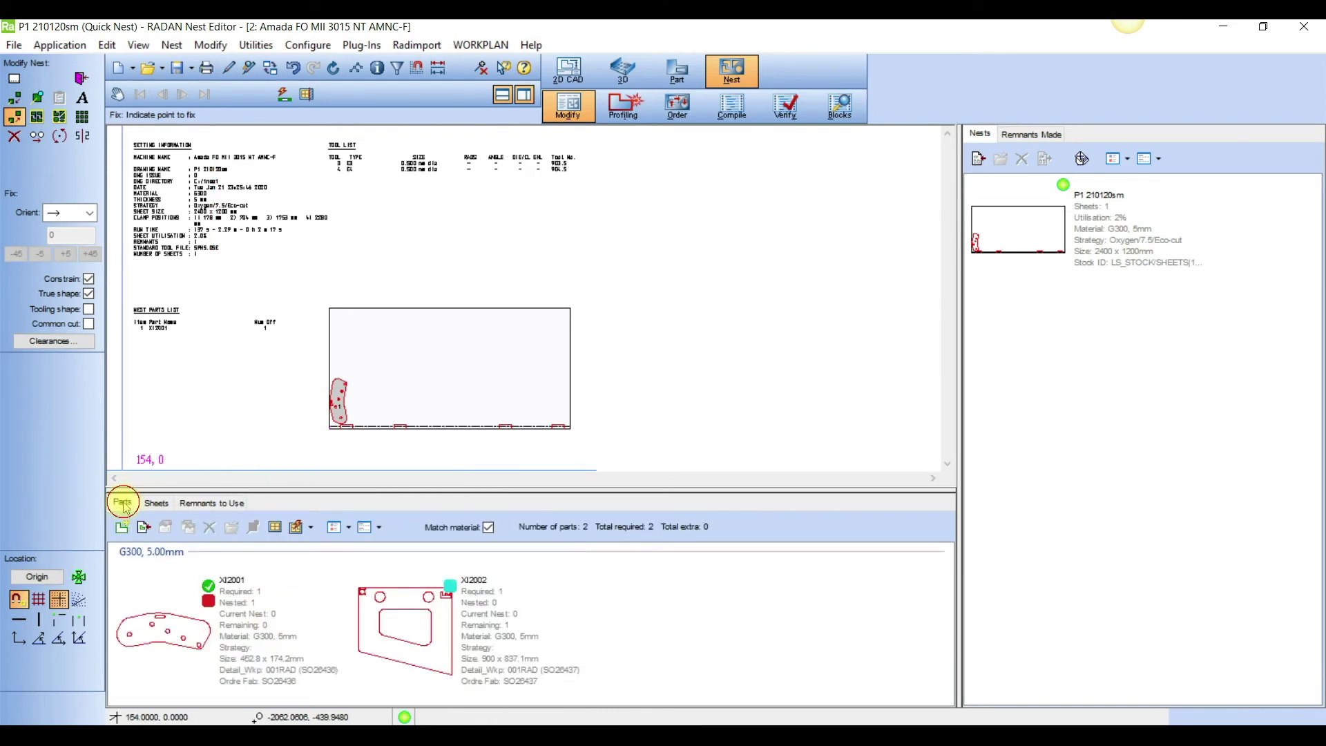
drag(390, 490, 429, 398)
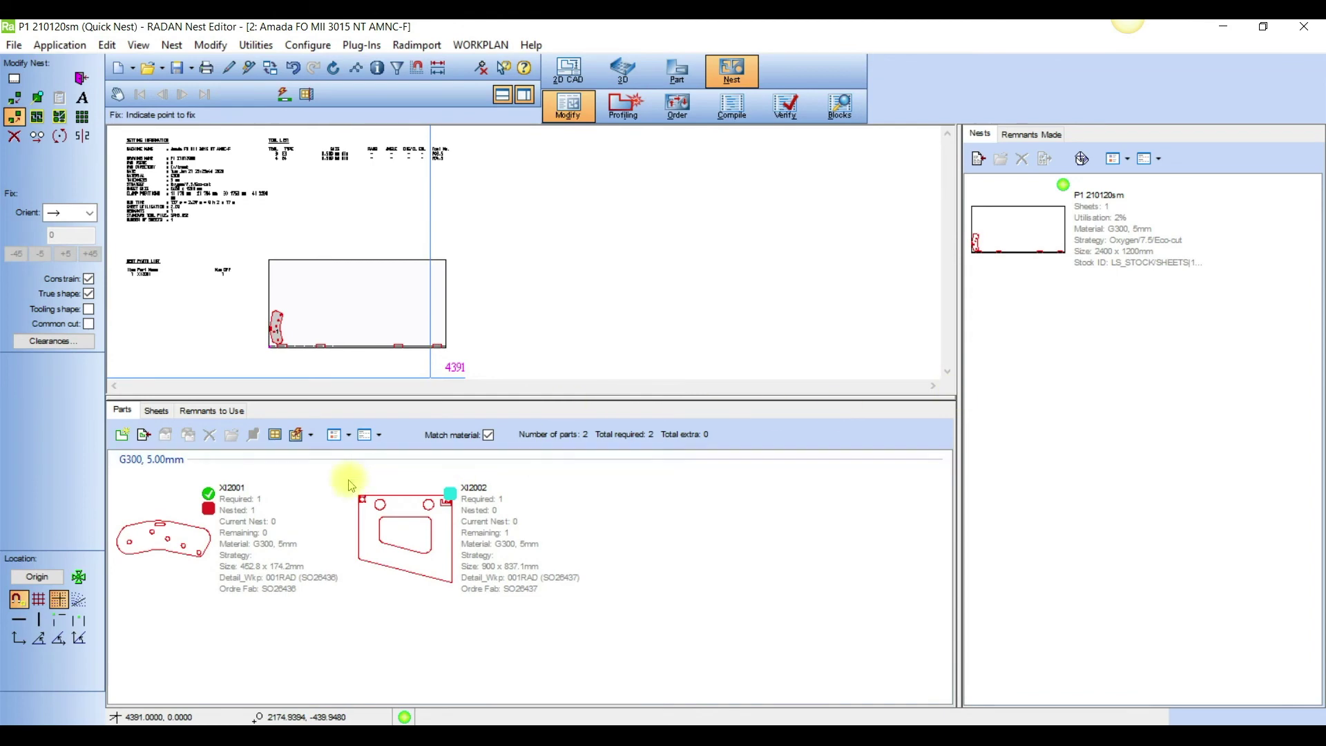
Review the Remnants and Automation multi-part nesting settings, then run the nester for XI2002.
click(311, 435)
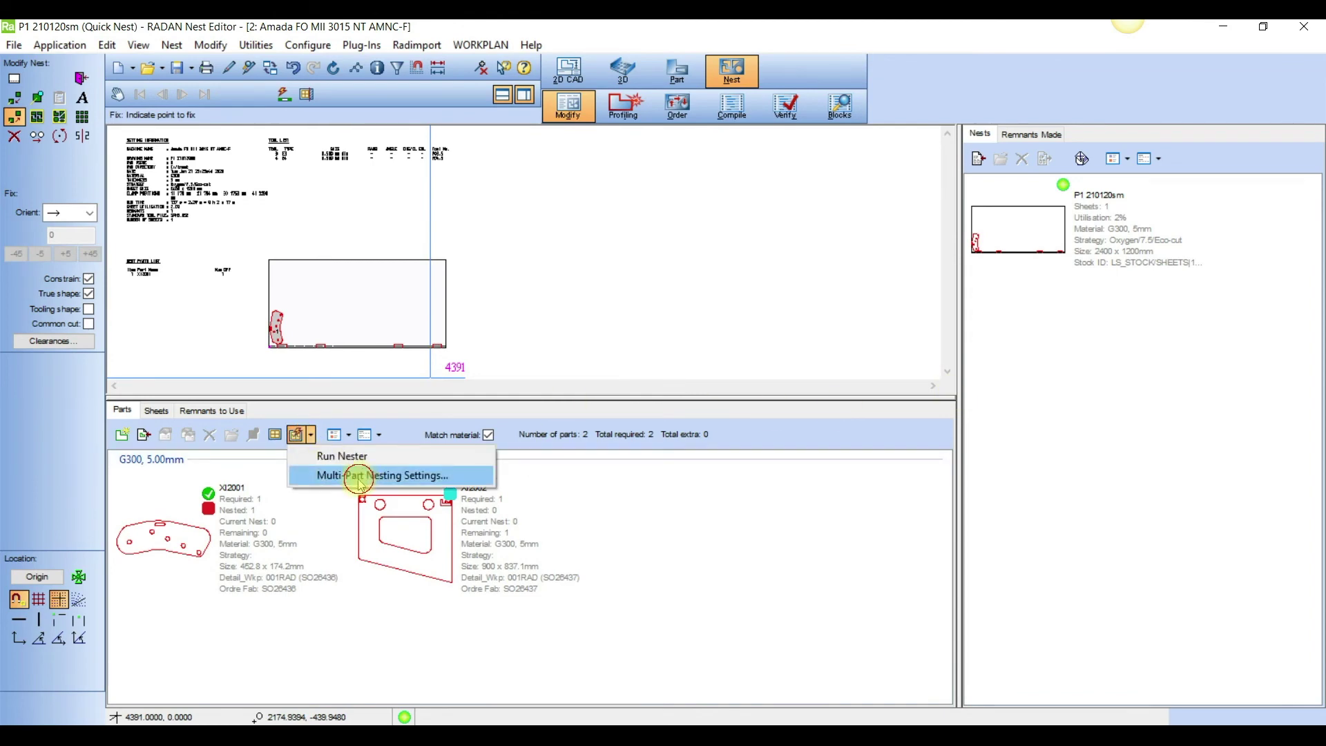
click(359, 476)
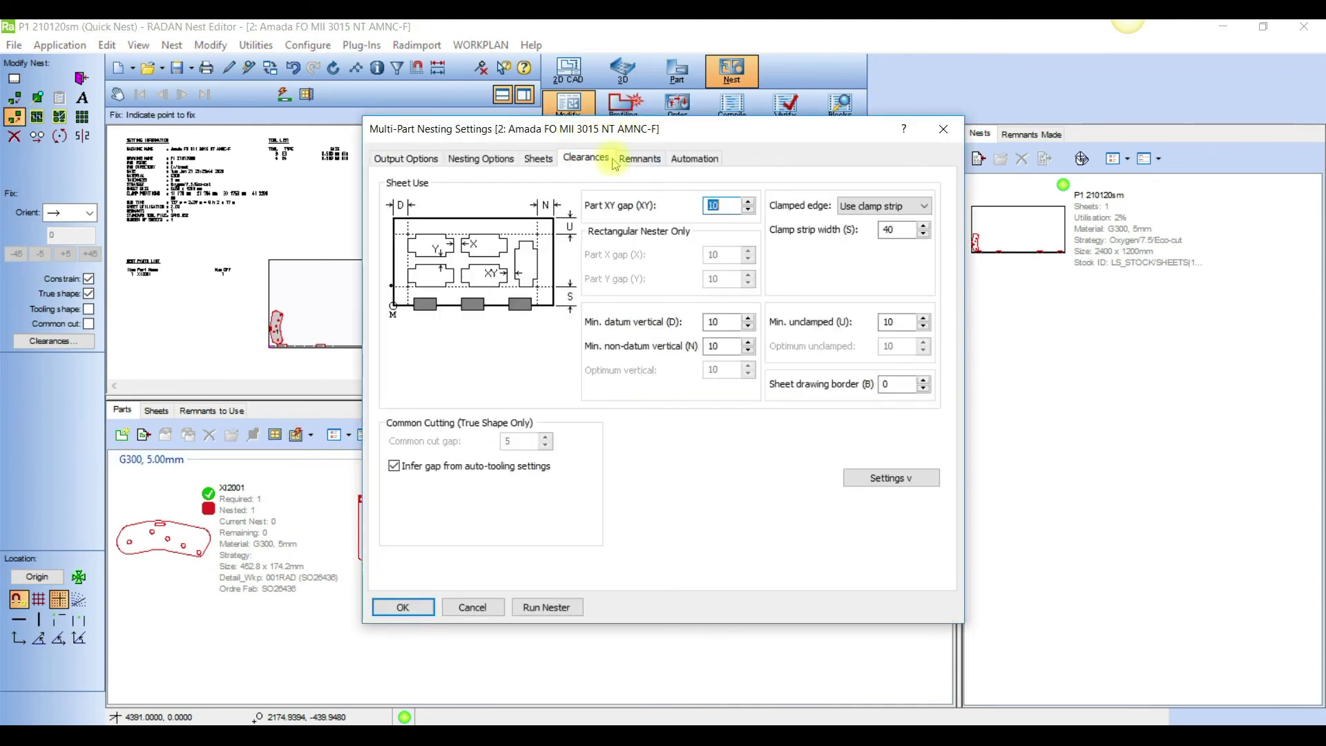
click(633, 160)
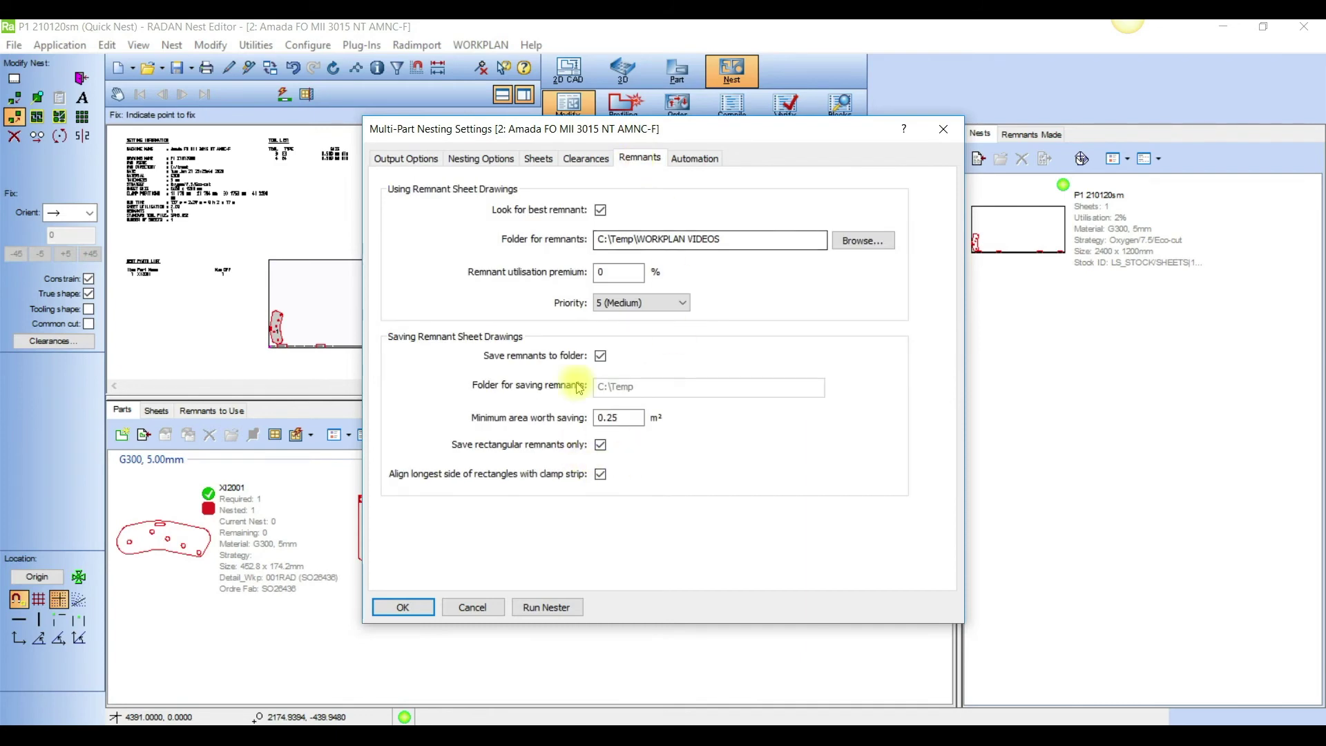
click(693, 160)
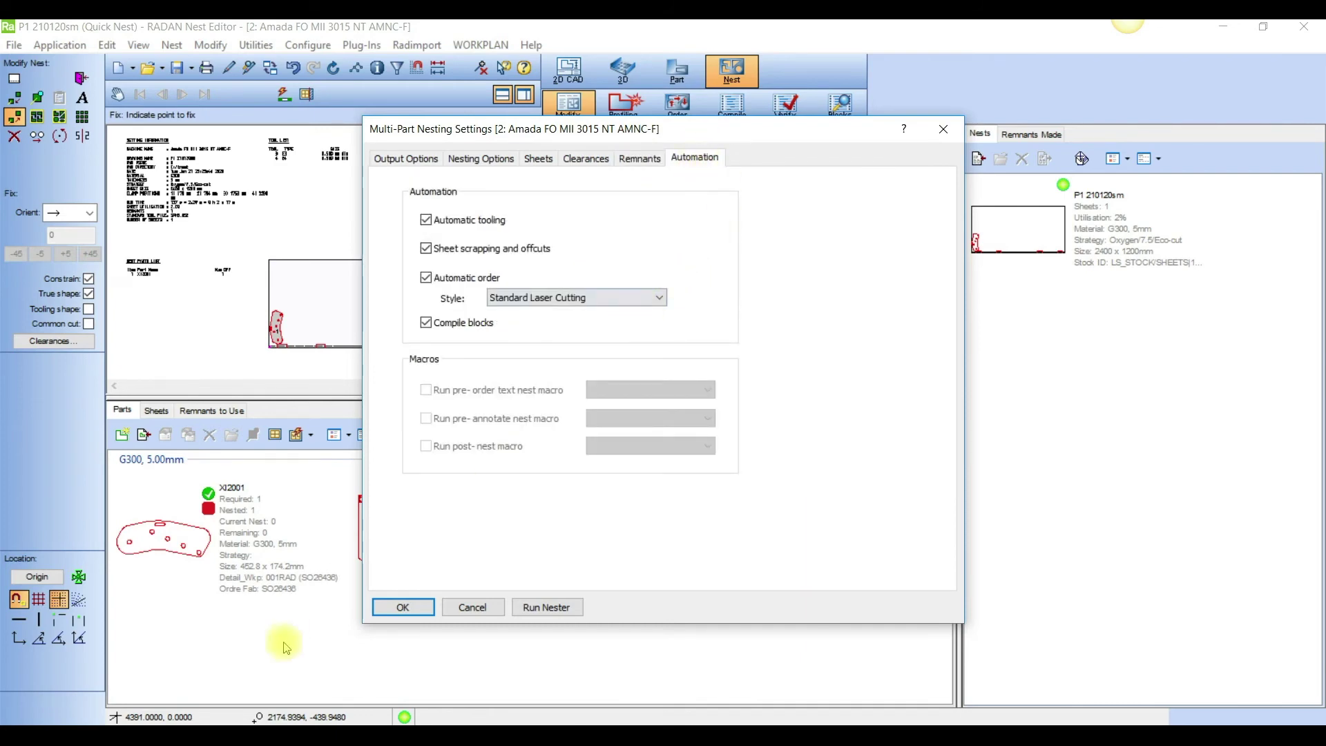
click(401, 607)
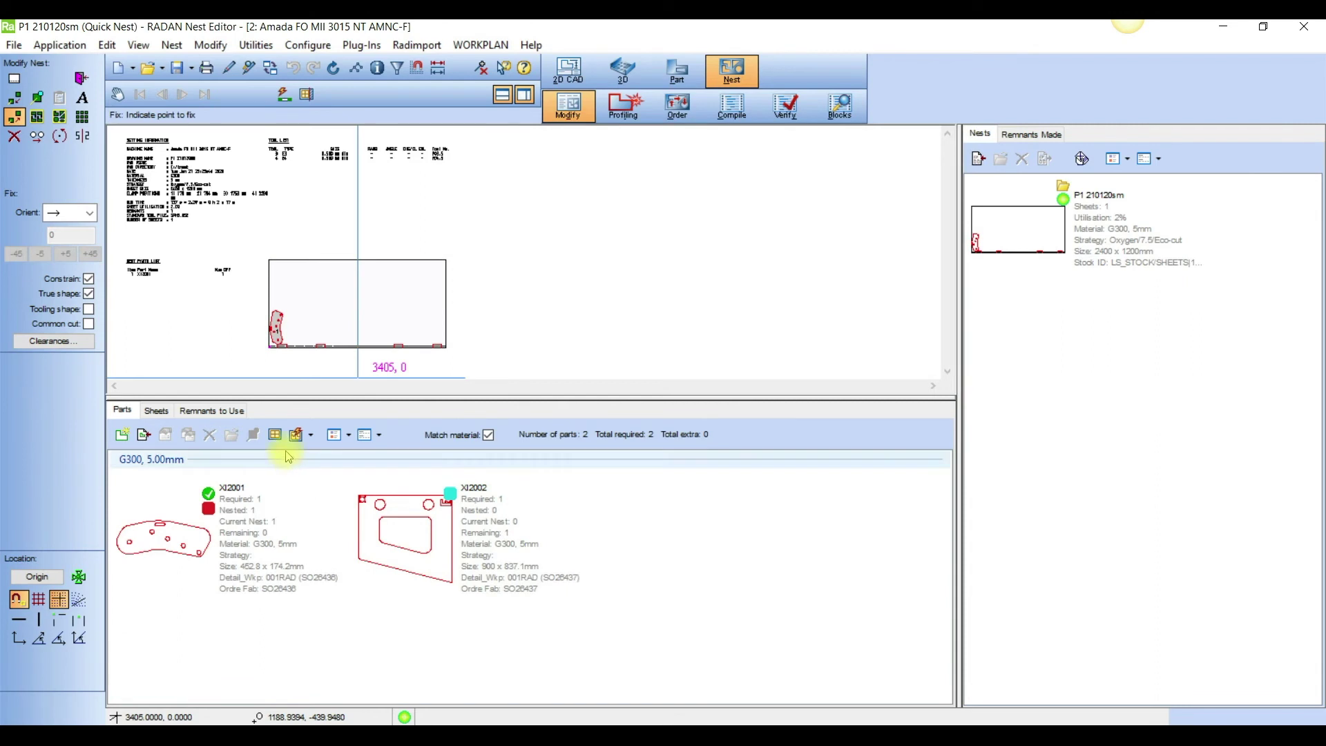
click(295, 434)
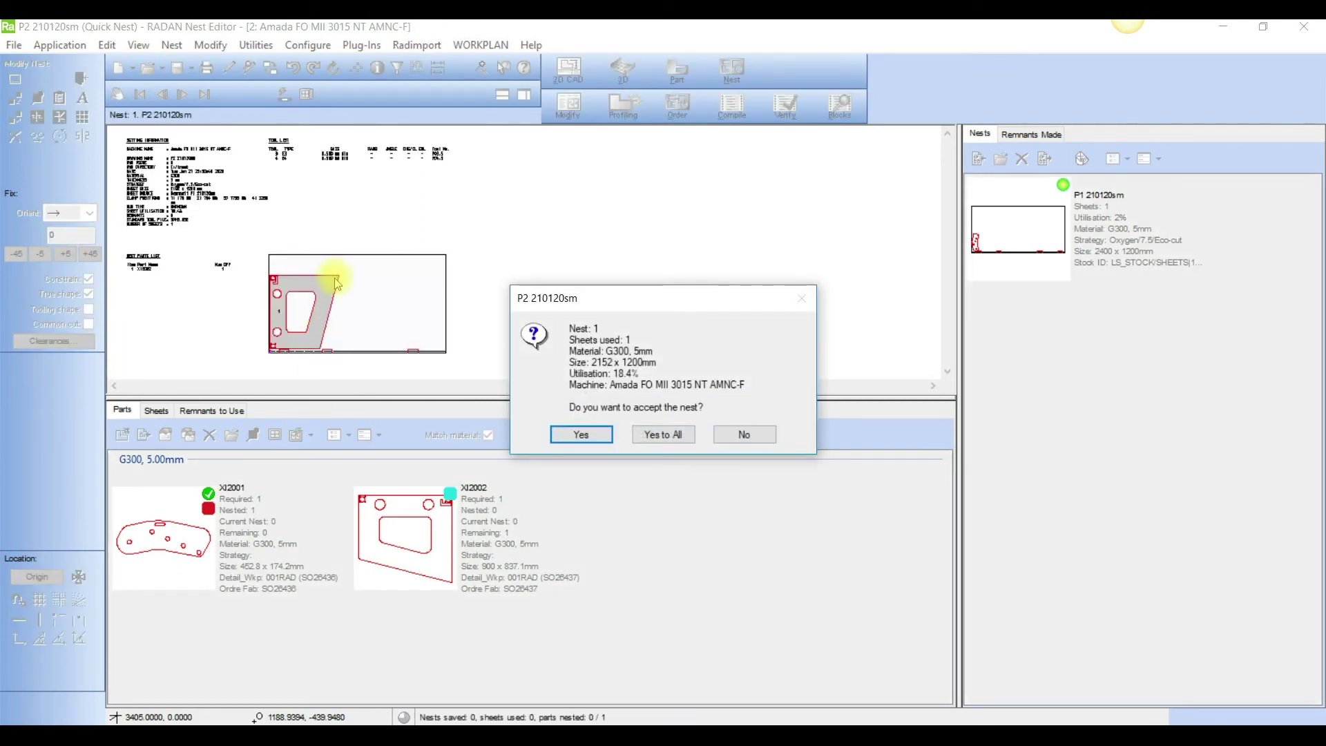
Accept nest P2 210120sm, then review remnants to use, sheets, remnants made and nests.
click(658, 435)
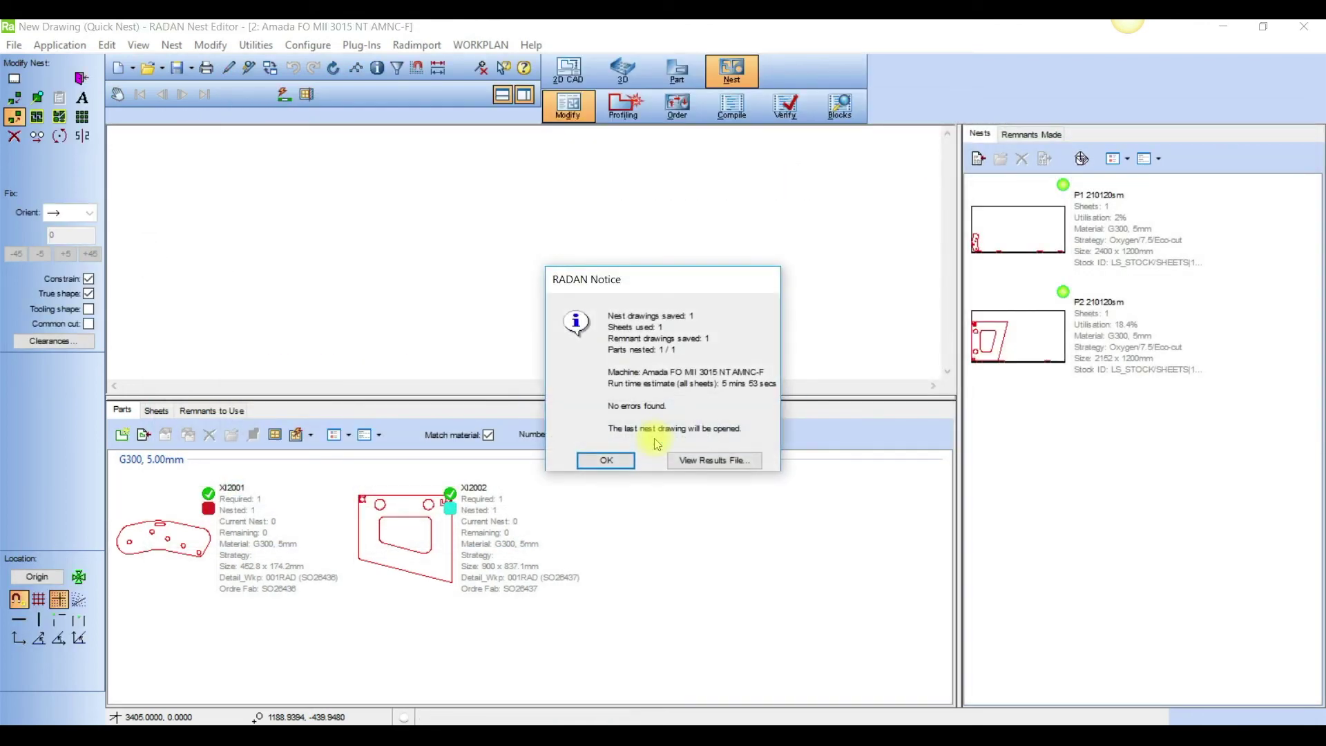
click(609, 459)
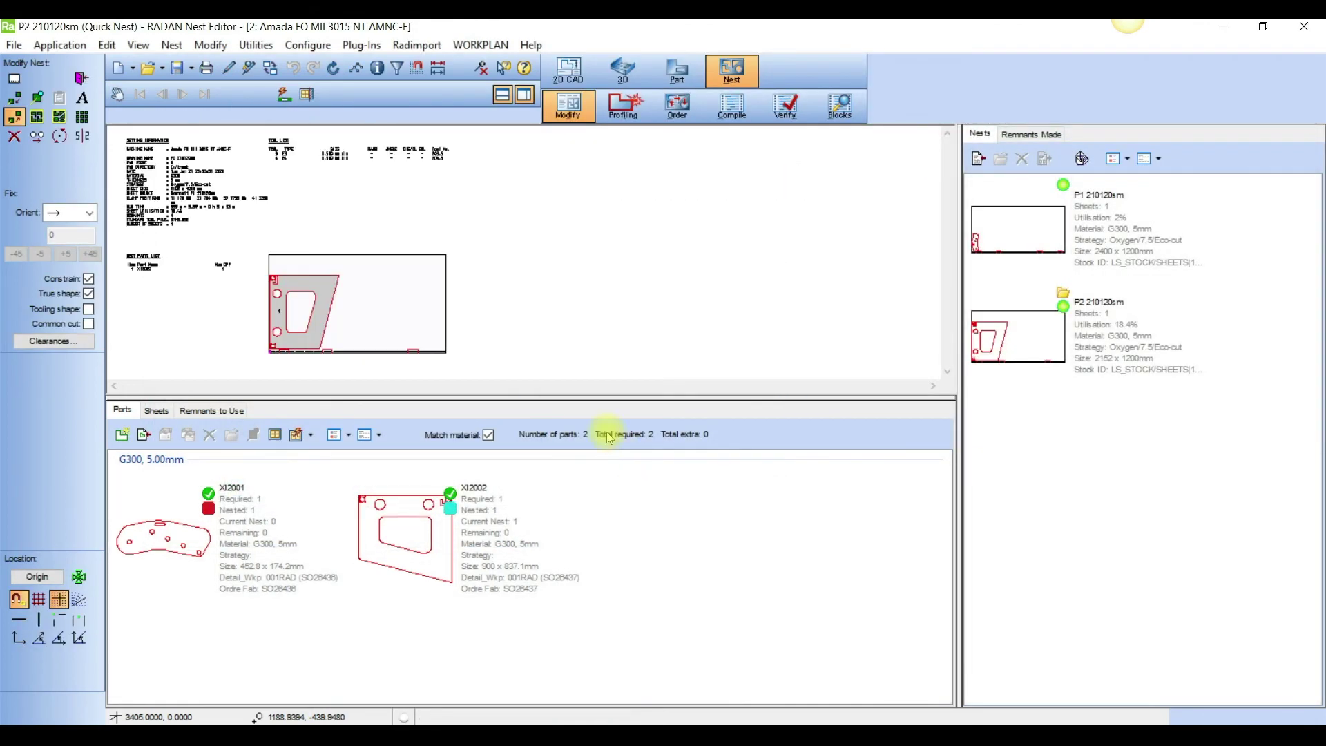
click(221, 412)
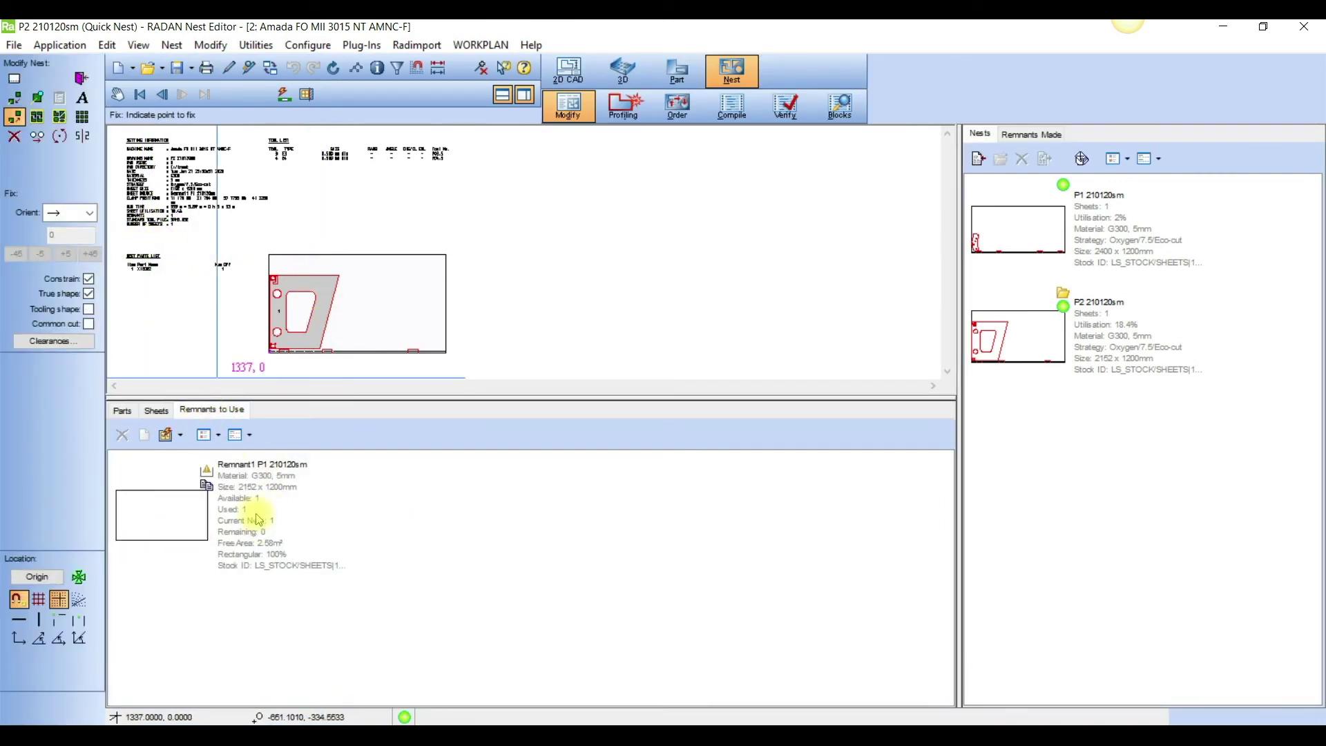
mouse_move(249, 502)
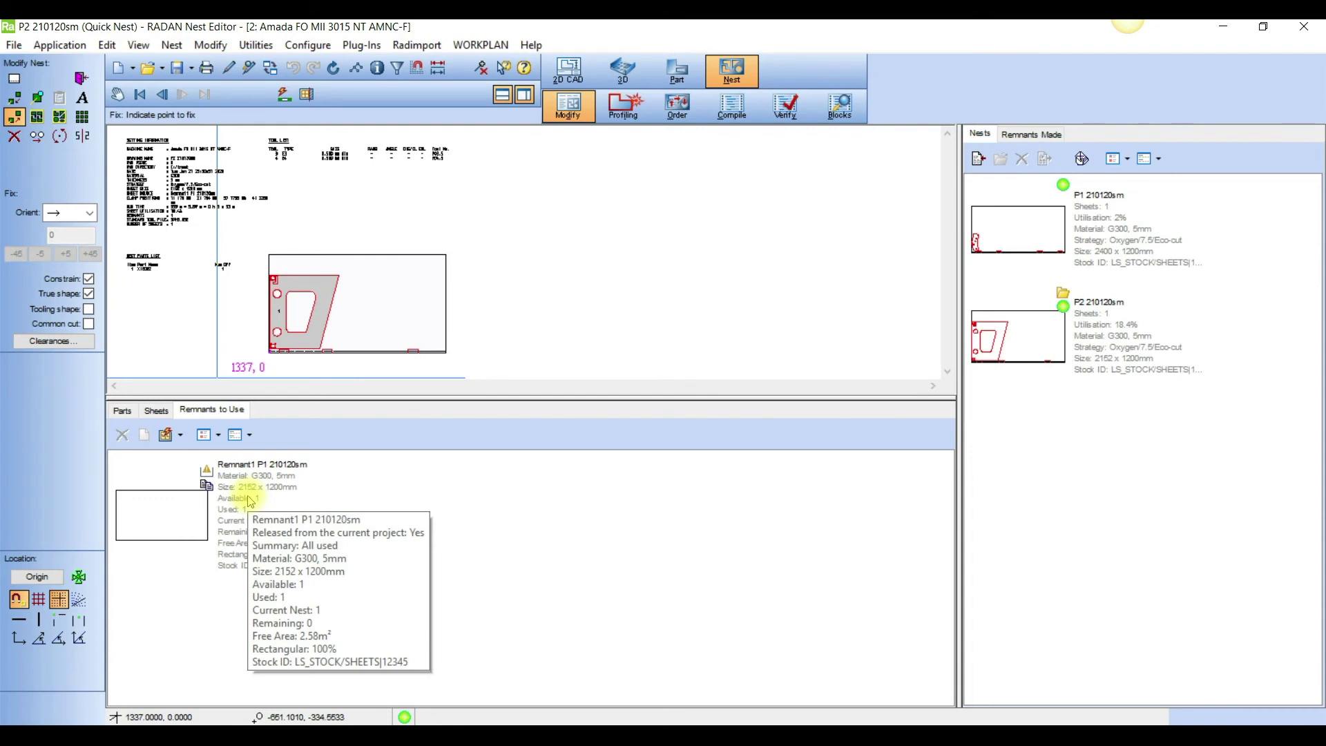
click(155, 410)
click(122, 412)
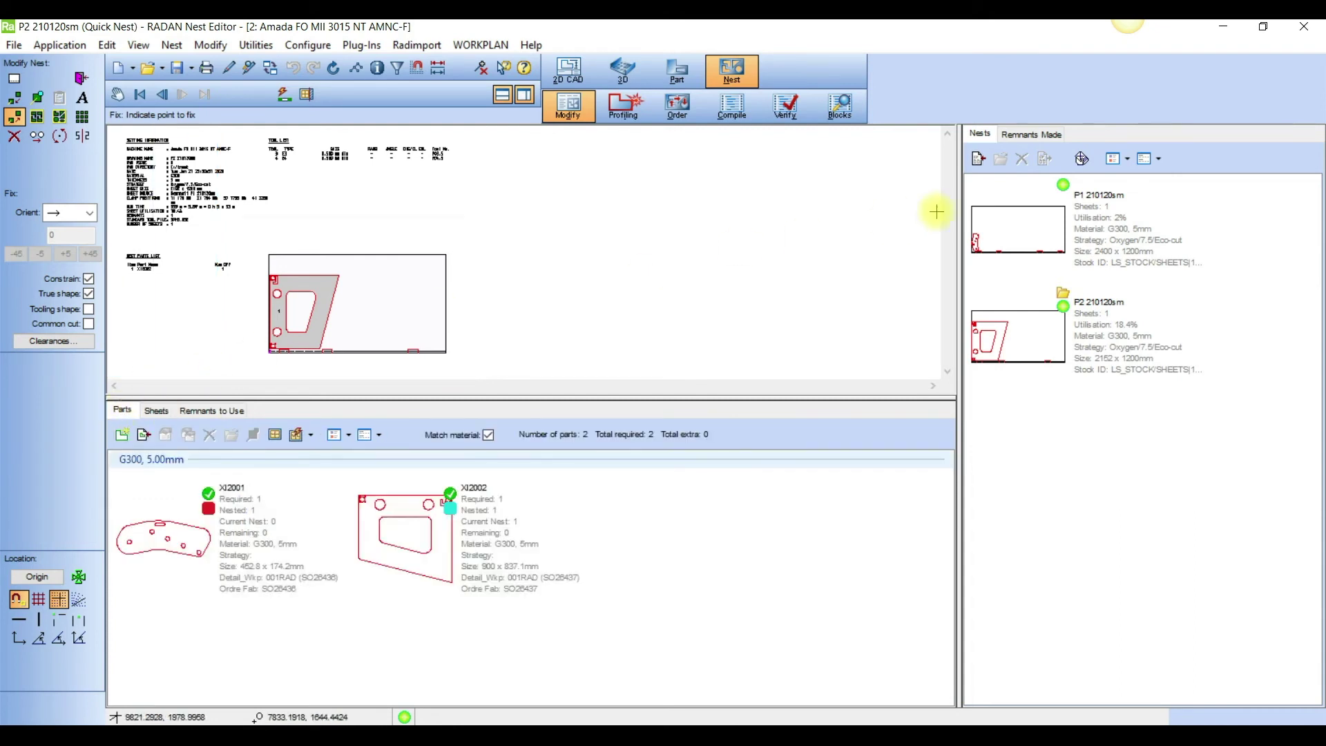
click(1032, 133)
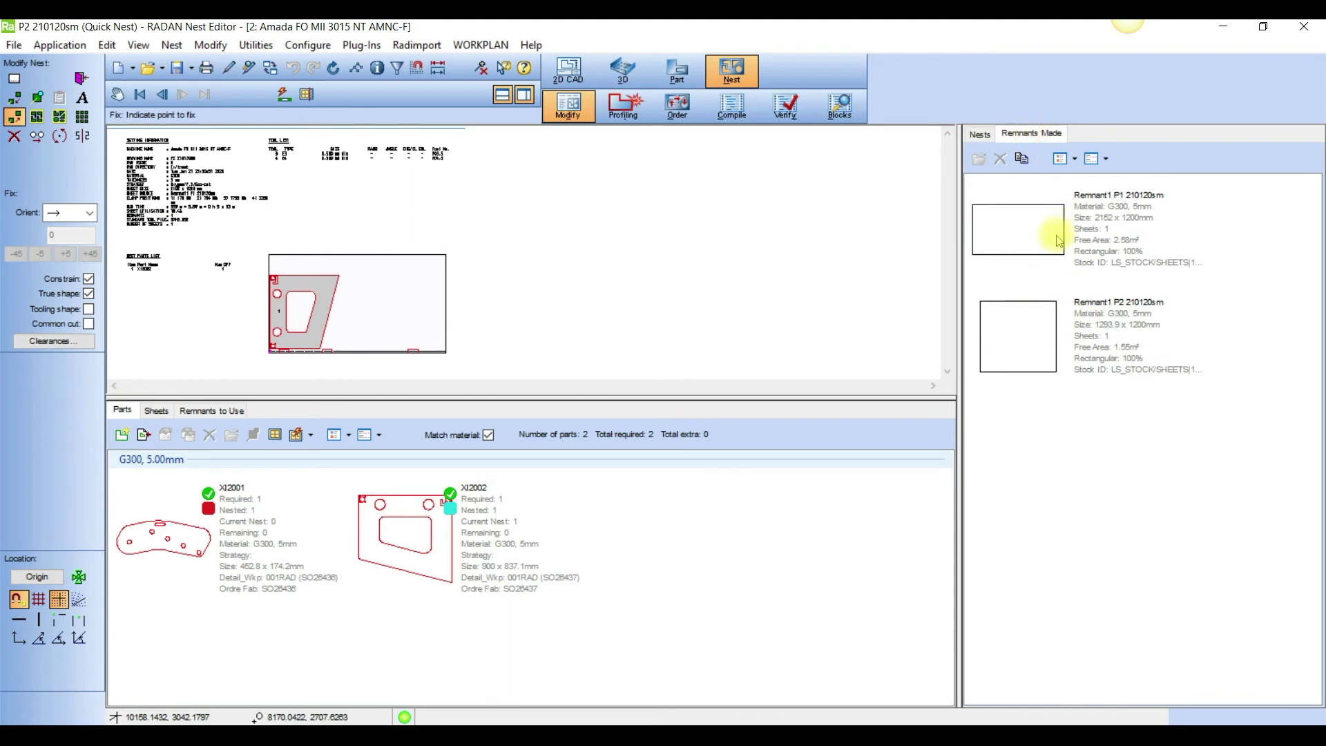
click(979, 133)
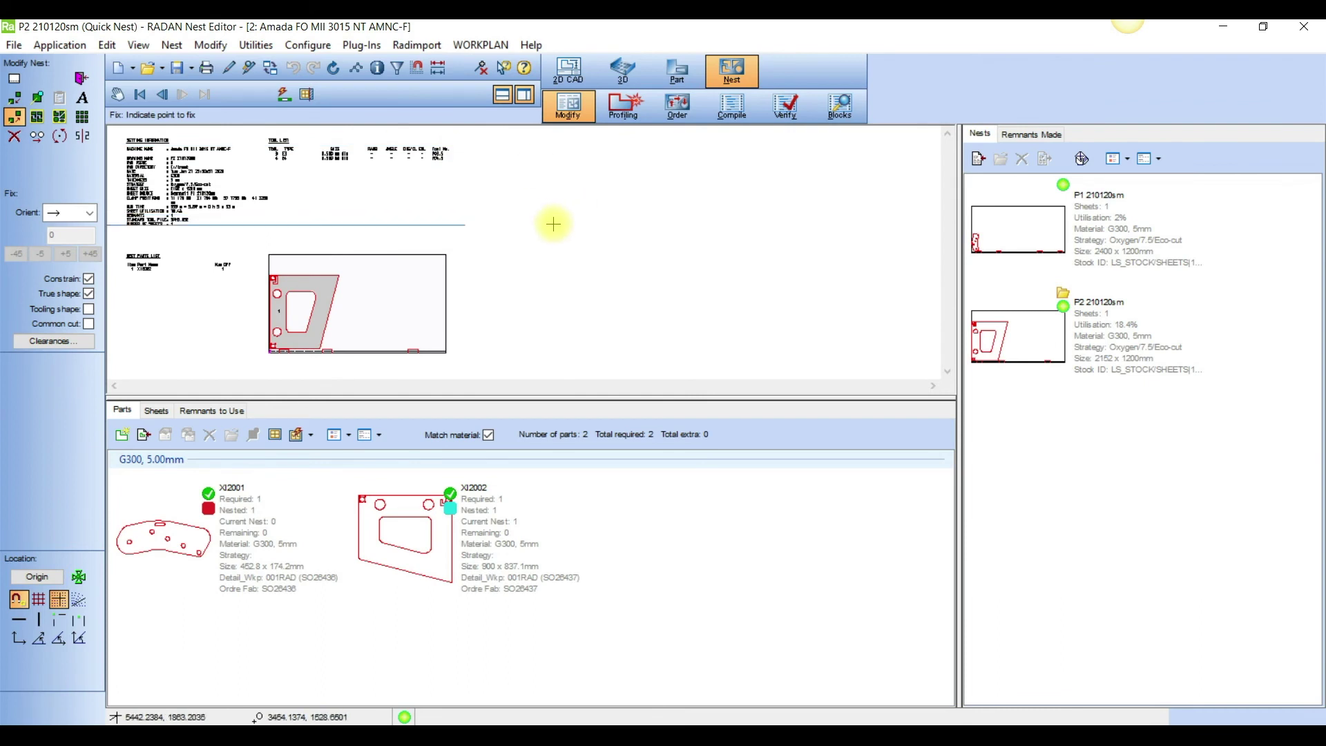
Export only the current nest P2 210120sm to WorkPLAN.
click(483, 47)
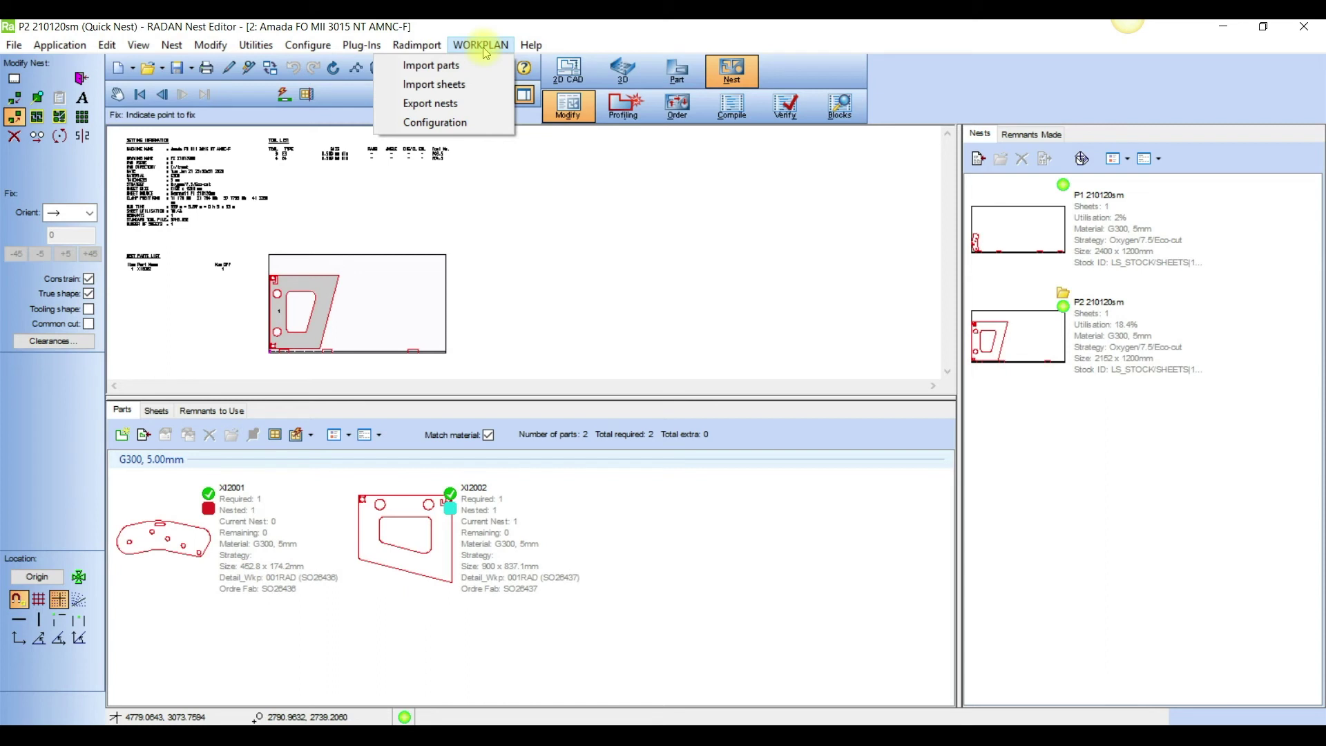
click(460, 104)
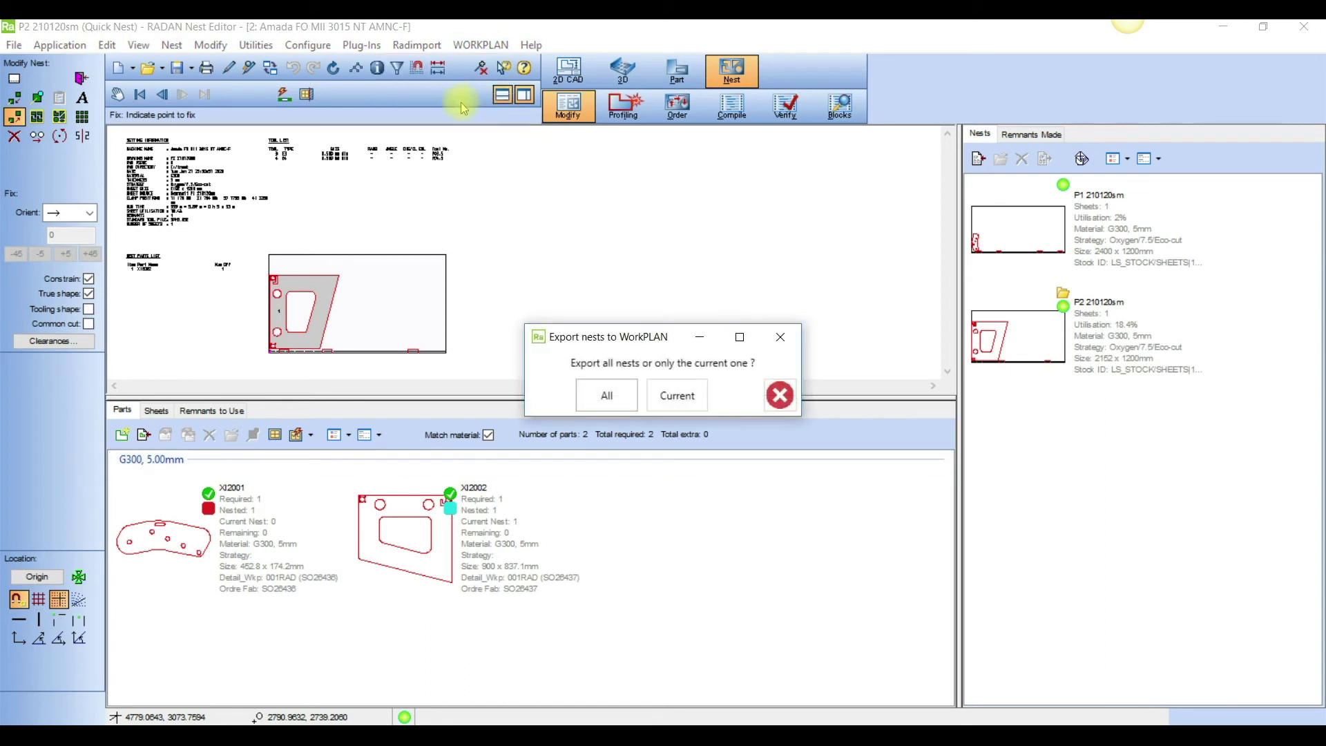
click(668, 396)
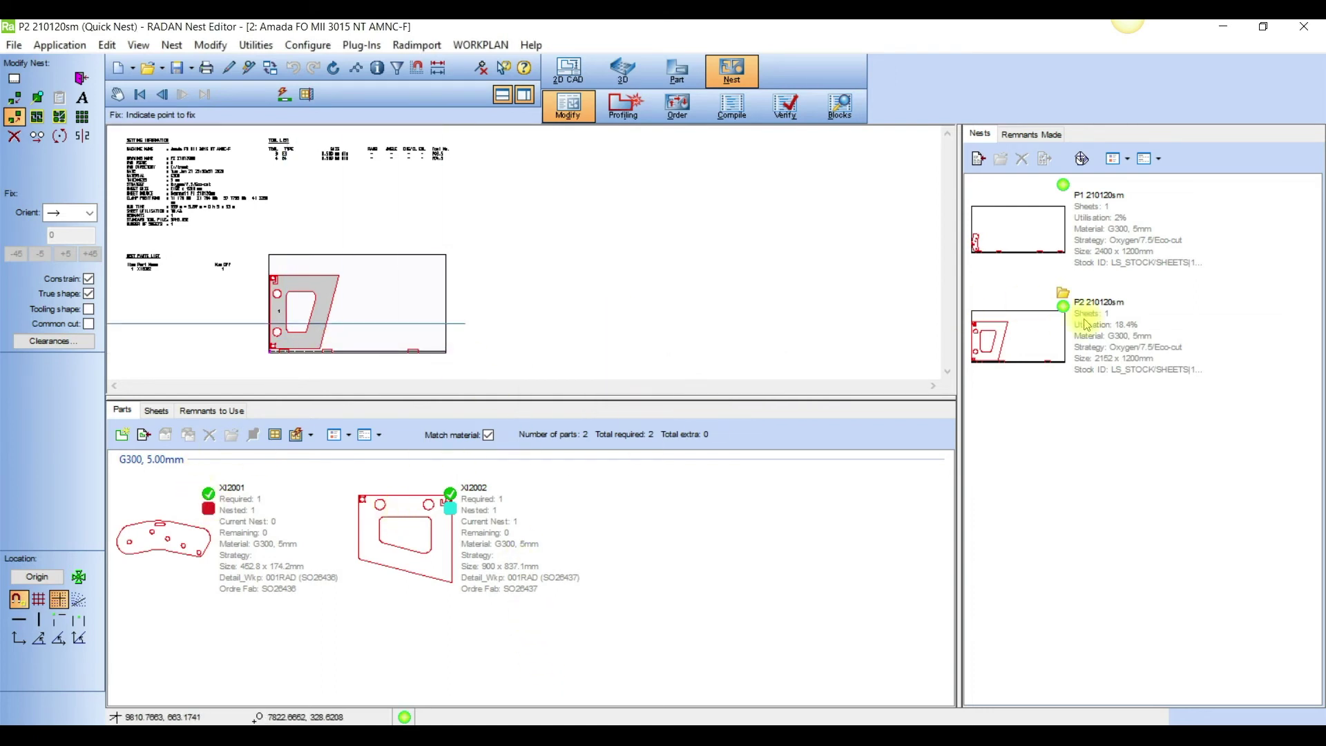
mouse_move(1030, 334)
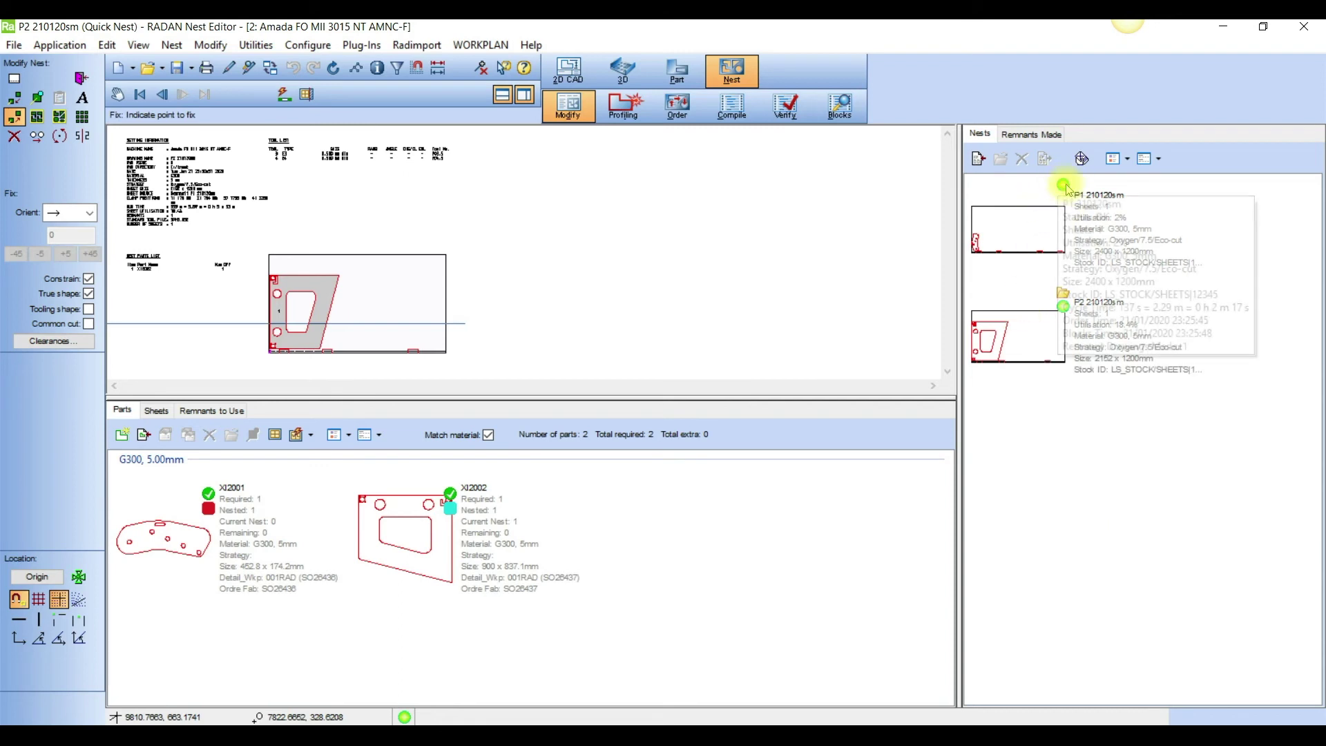
mouse_move(1071, 319)
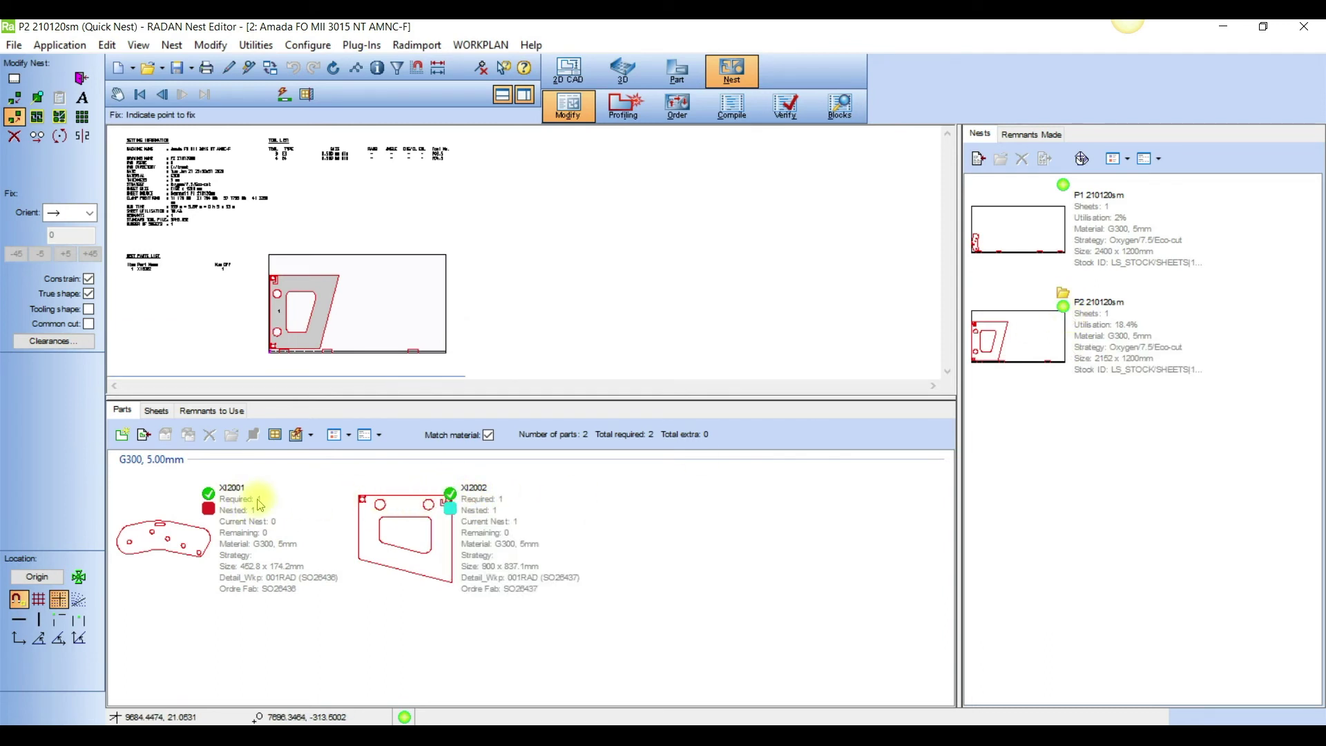
mouse_move(233, 504)
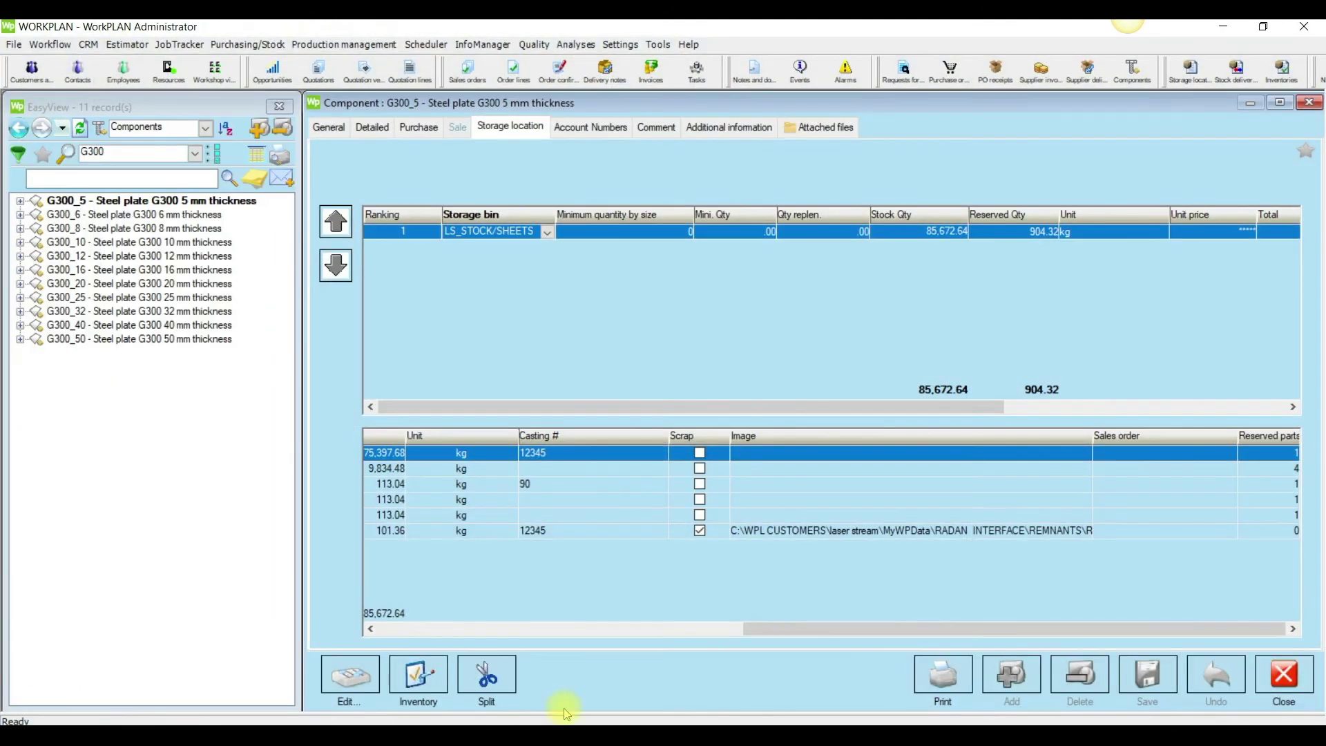
Open the Production management Activity basket showing the P2 210120sm job in preparation.
click(385, 46)
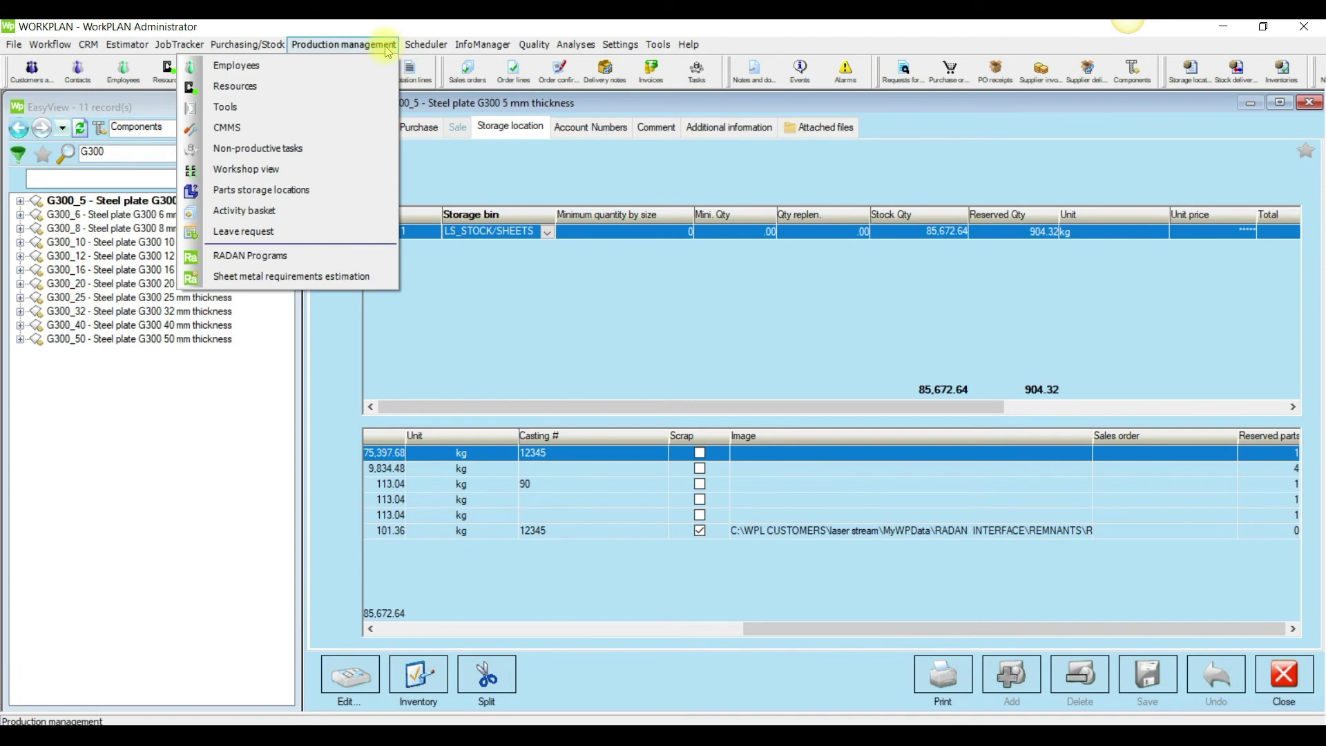
click(280, 191)
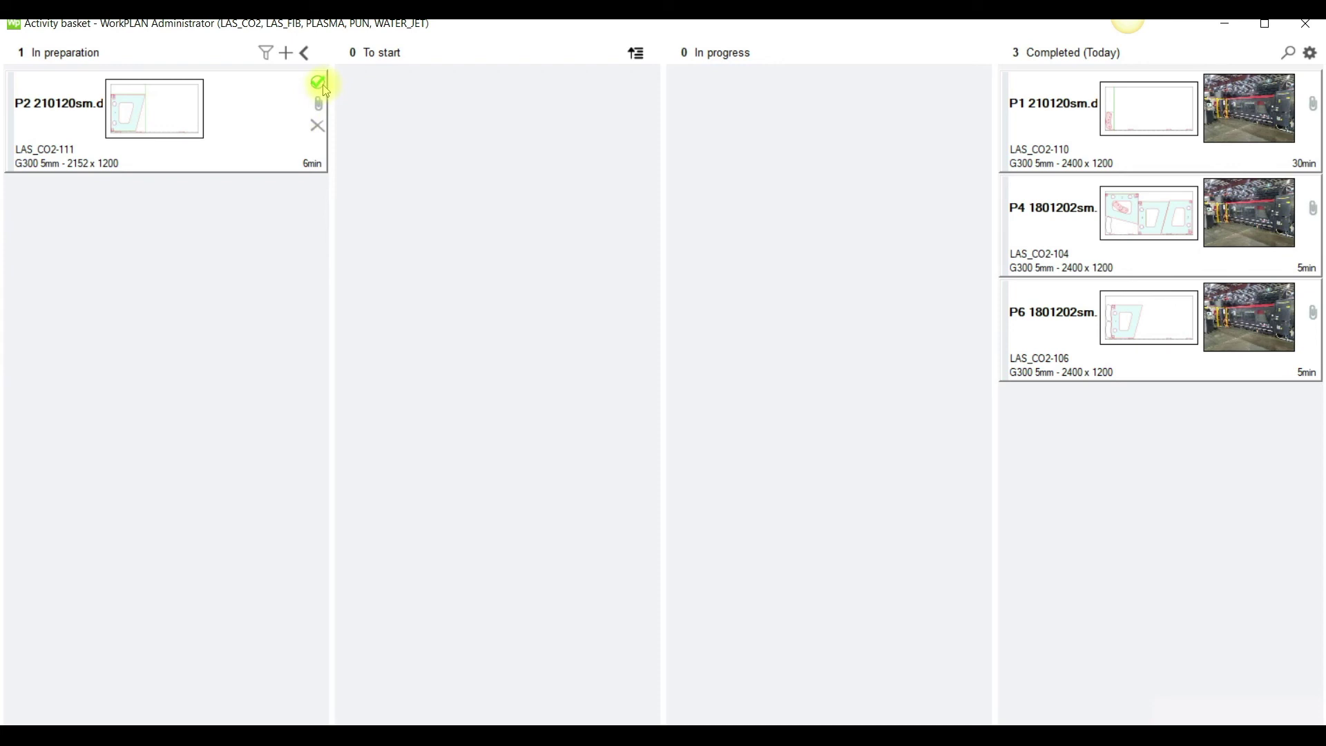
mouse_move(319, 107)
Assign the P2 210120sm job to machine AMA_4K and move it into To start.
click(137, 105)
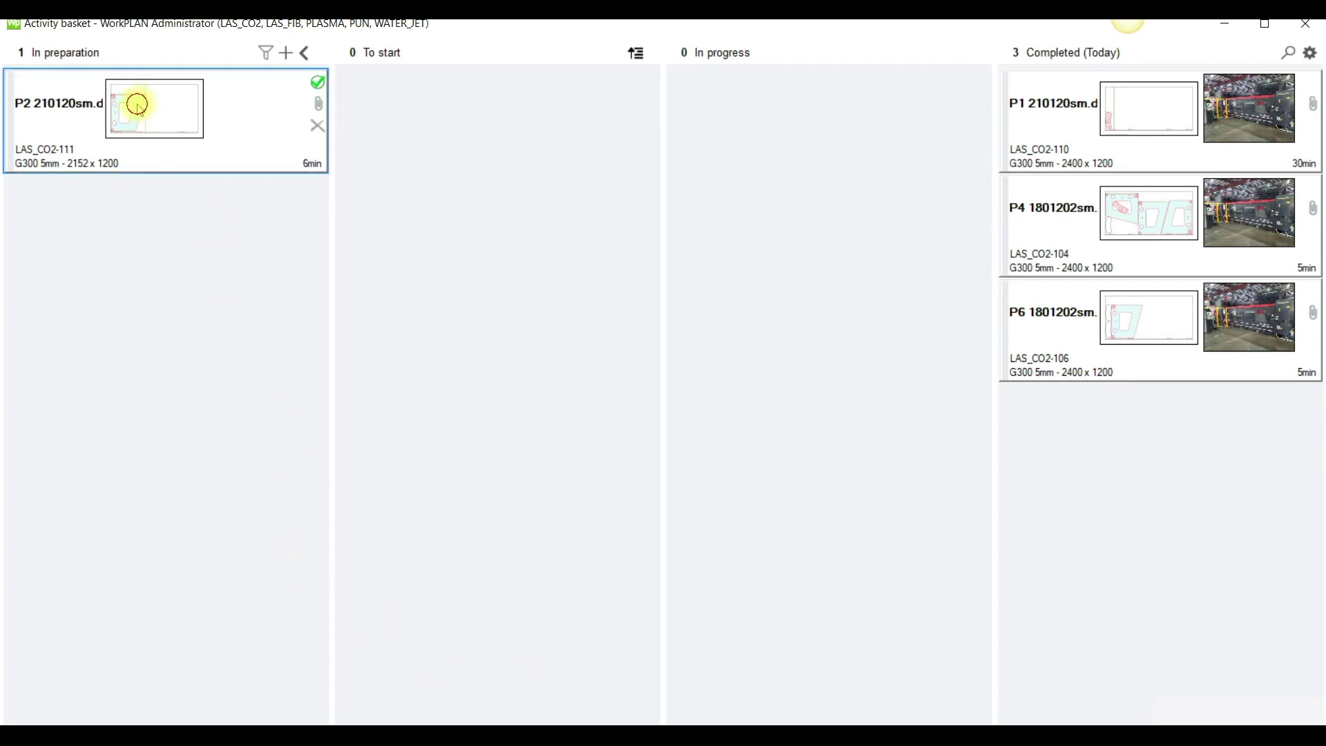
right_click(242, 107)
click(290, 162)
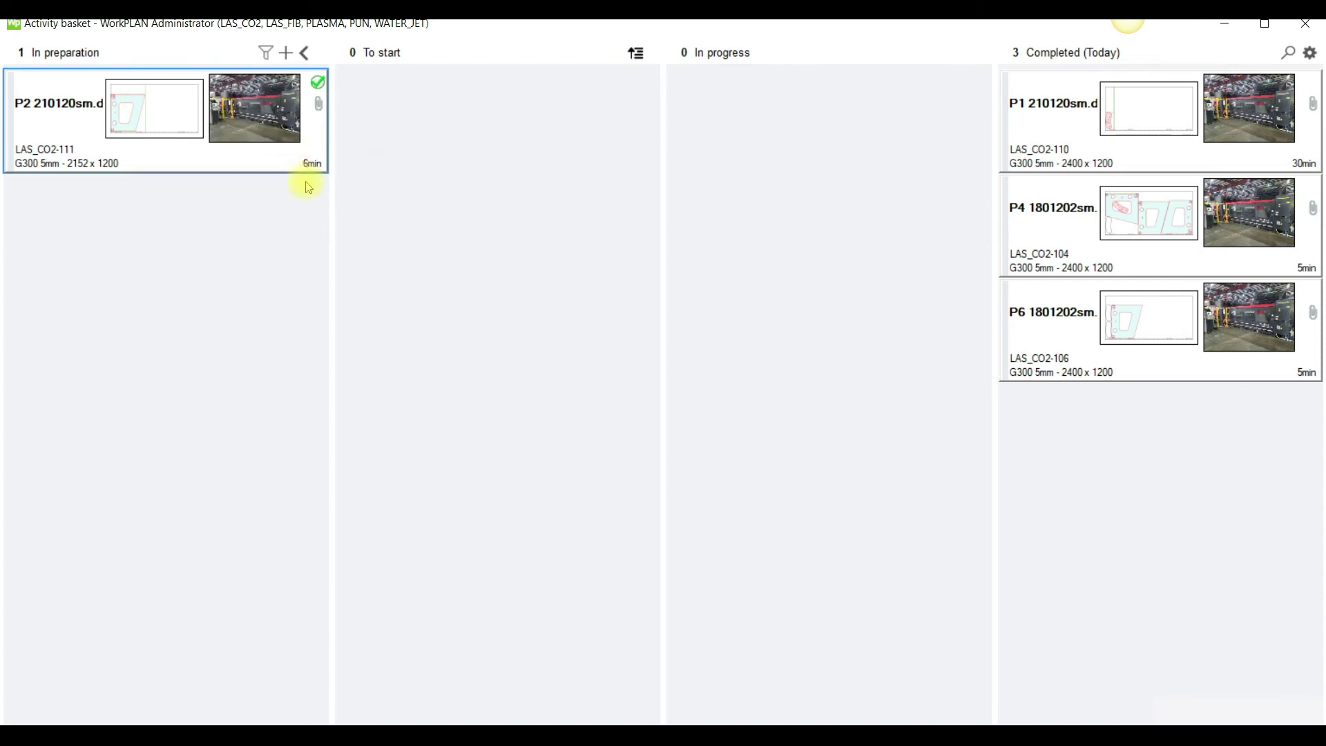
drag(163, 113, 519, 144)
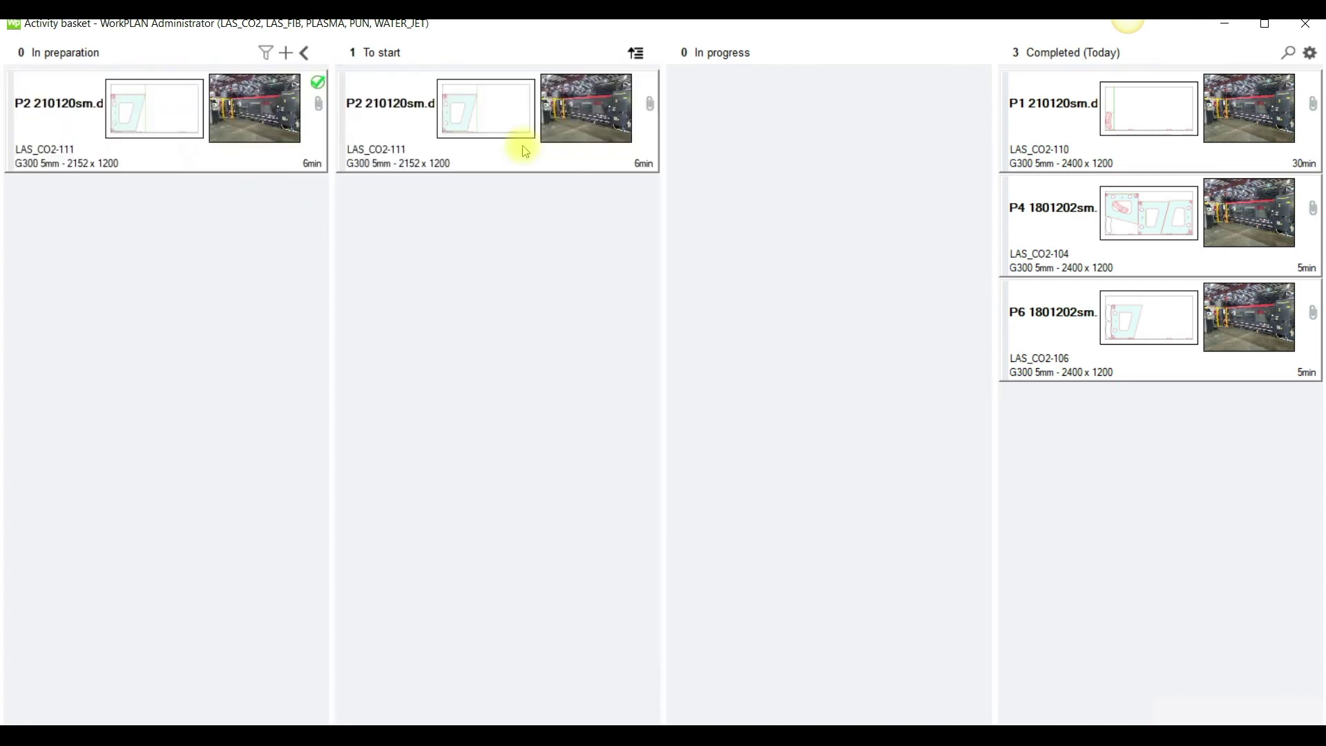
Inspect the P2 job's details and the Order by resource window, closing both unchanged.
double_click(592, 119)
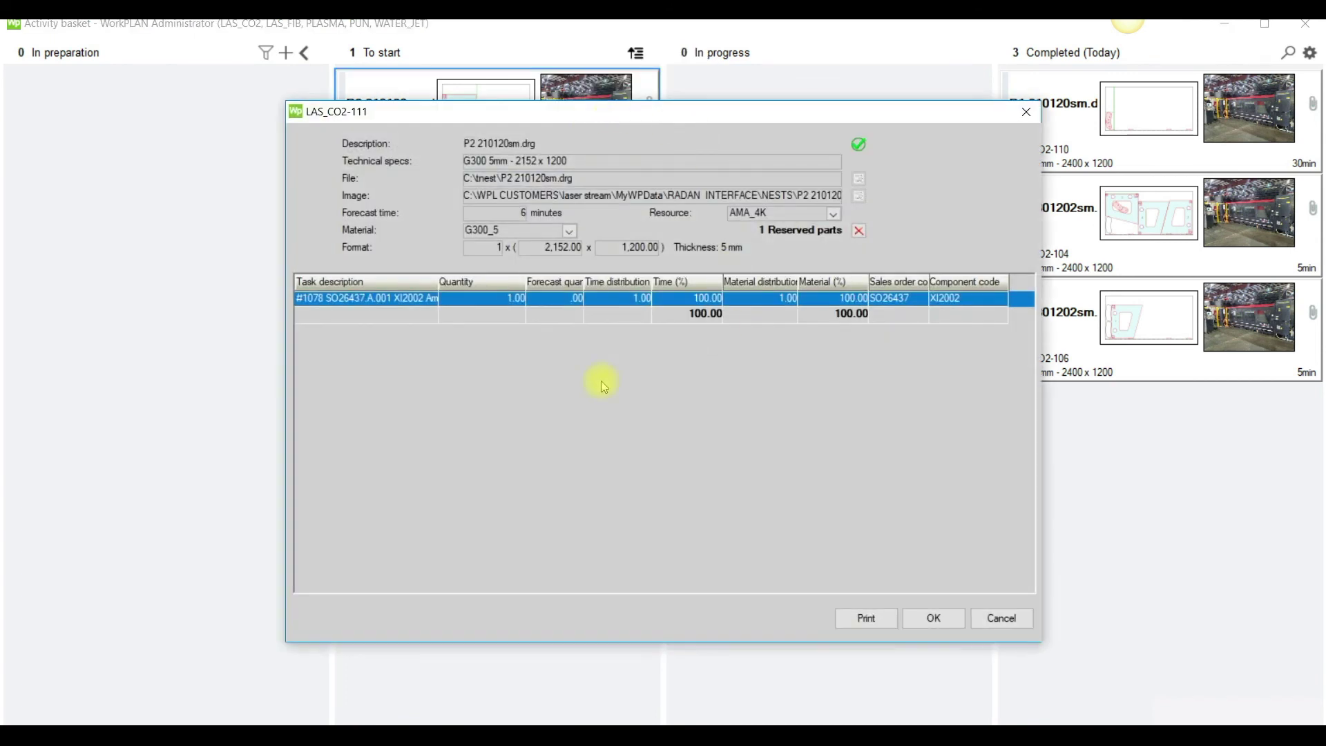
click(1001, 618)
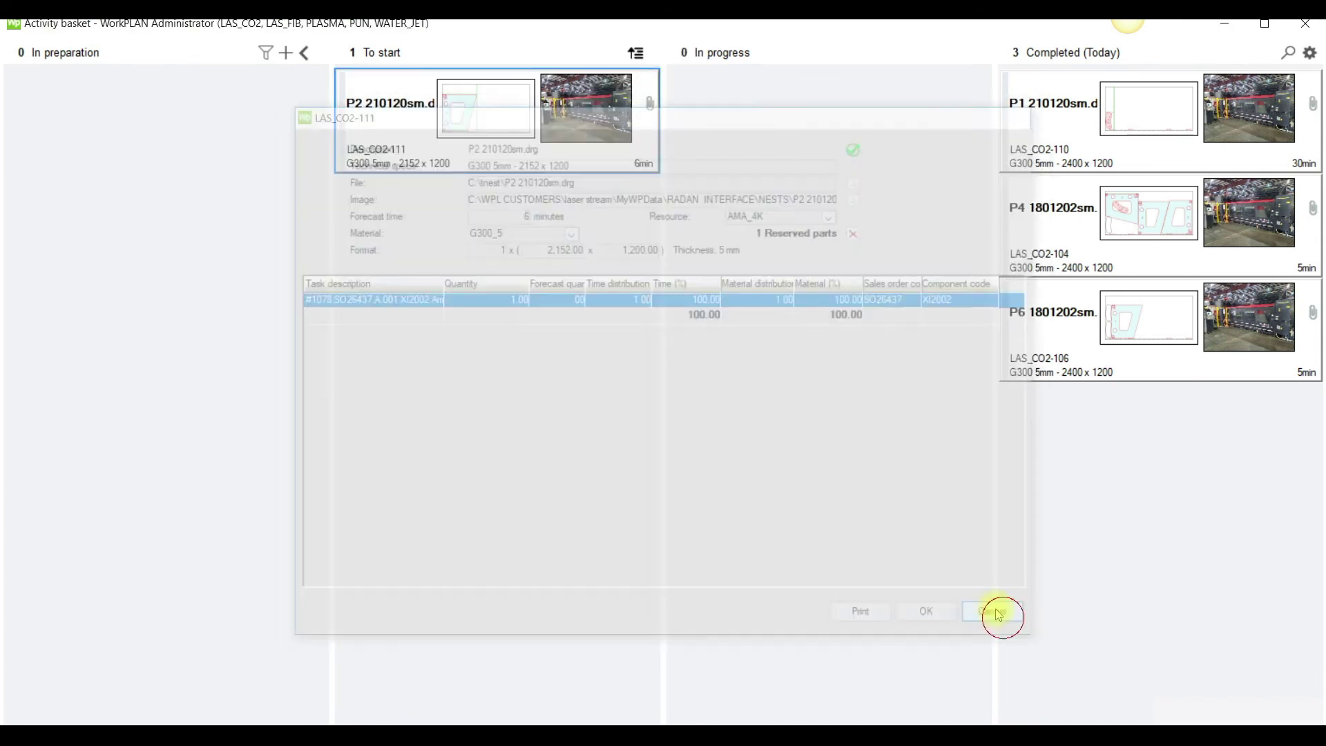
click(636, 52)
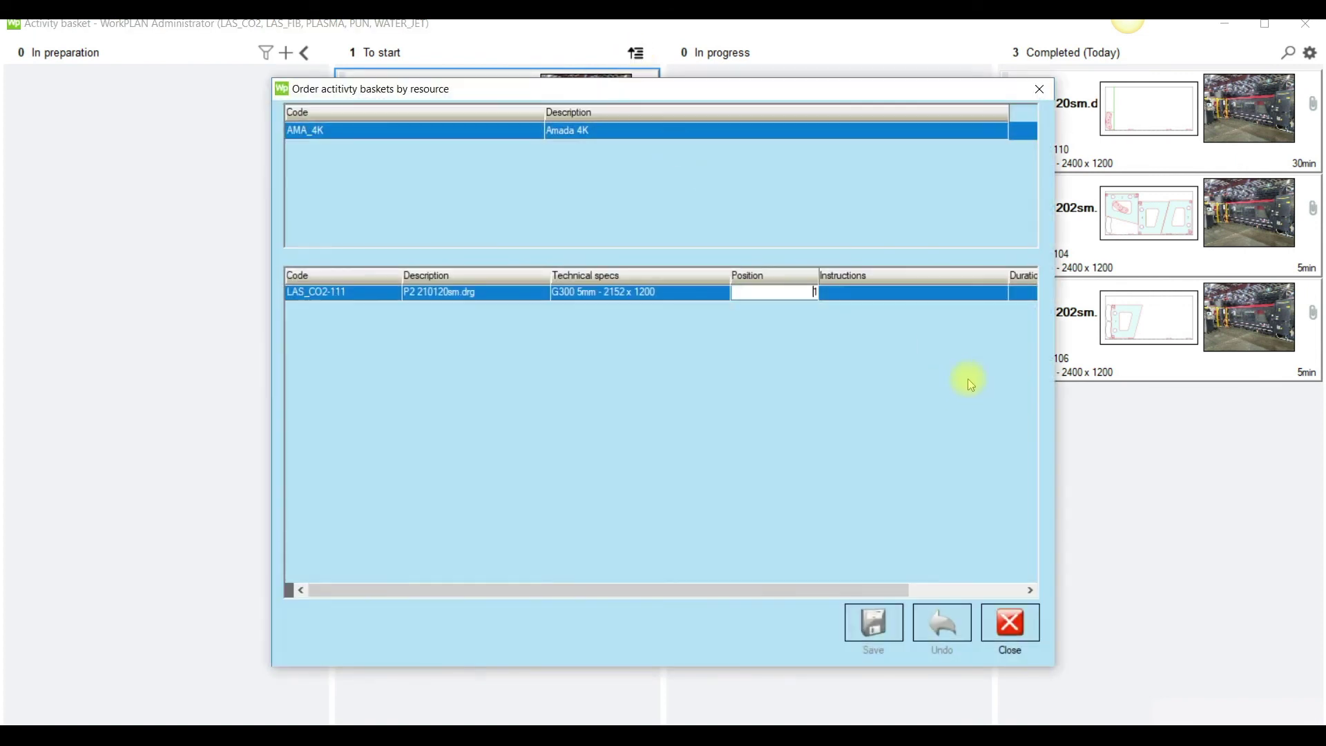
drag(862, 589, 998, 586)
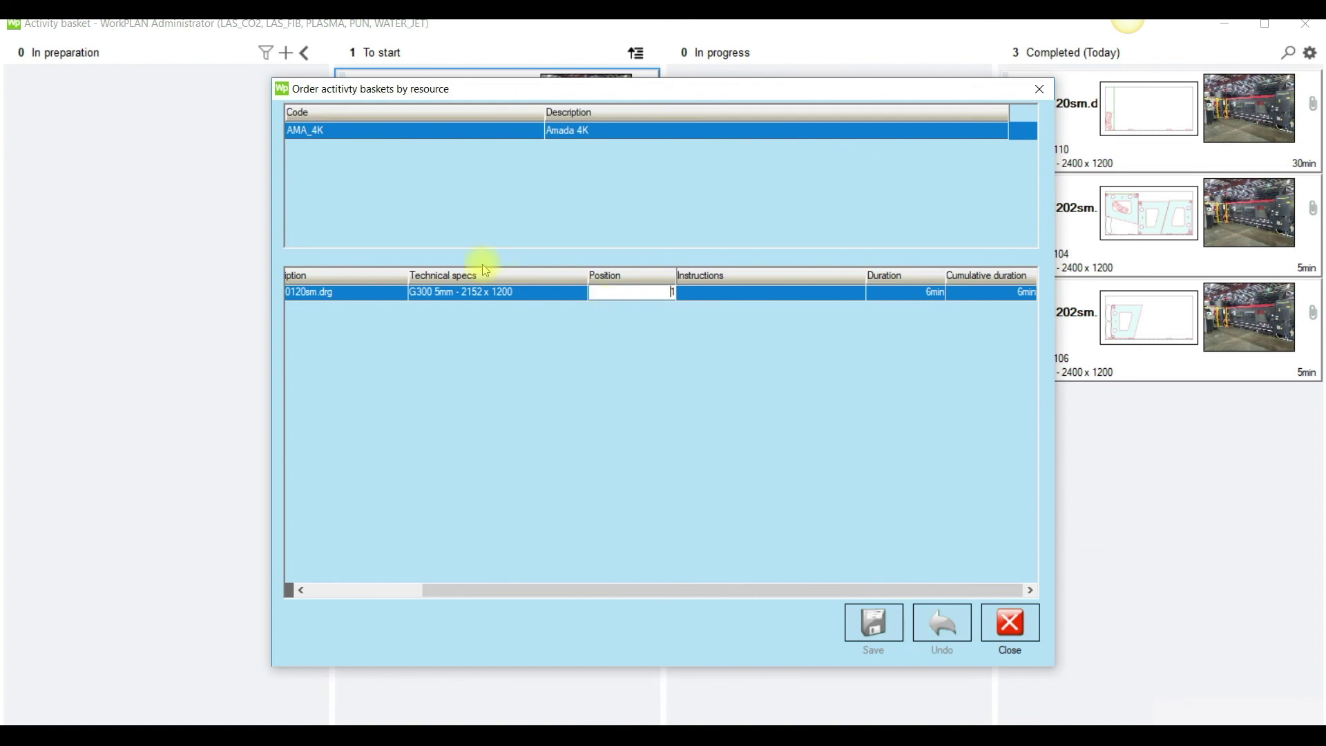
drag(606, 581, 482, 550)
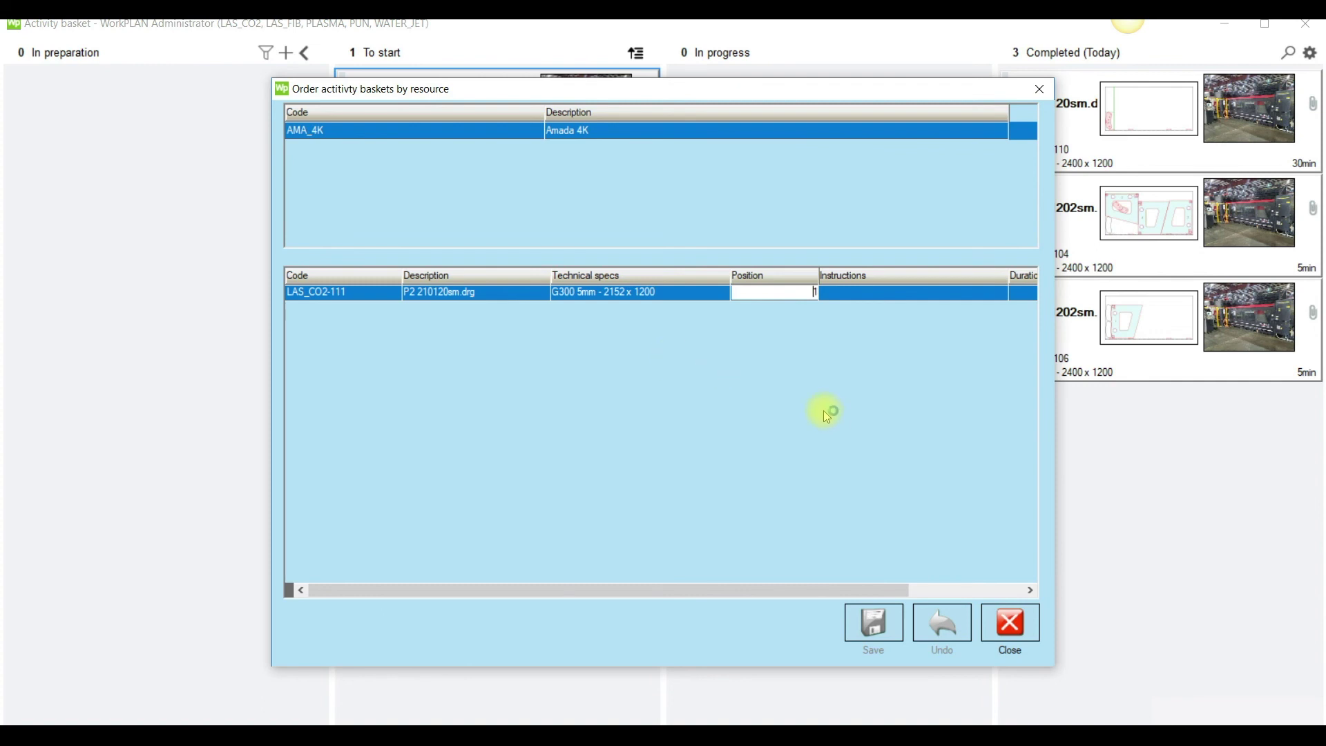
click(1010, 623)
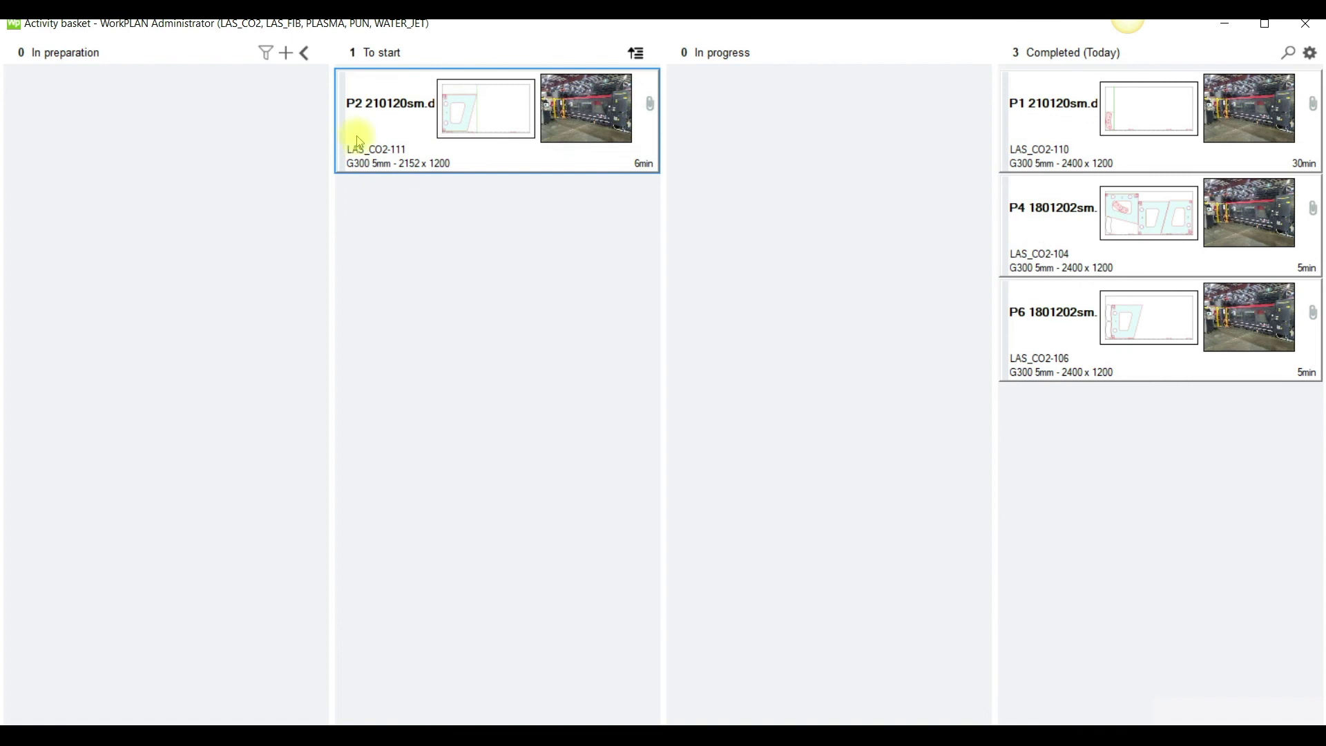
Move P2 through In progress to Completed, recording 15 minutes real time and used quantity 1.
drag(480, 125, 779, 157)
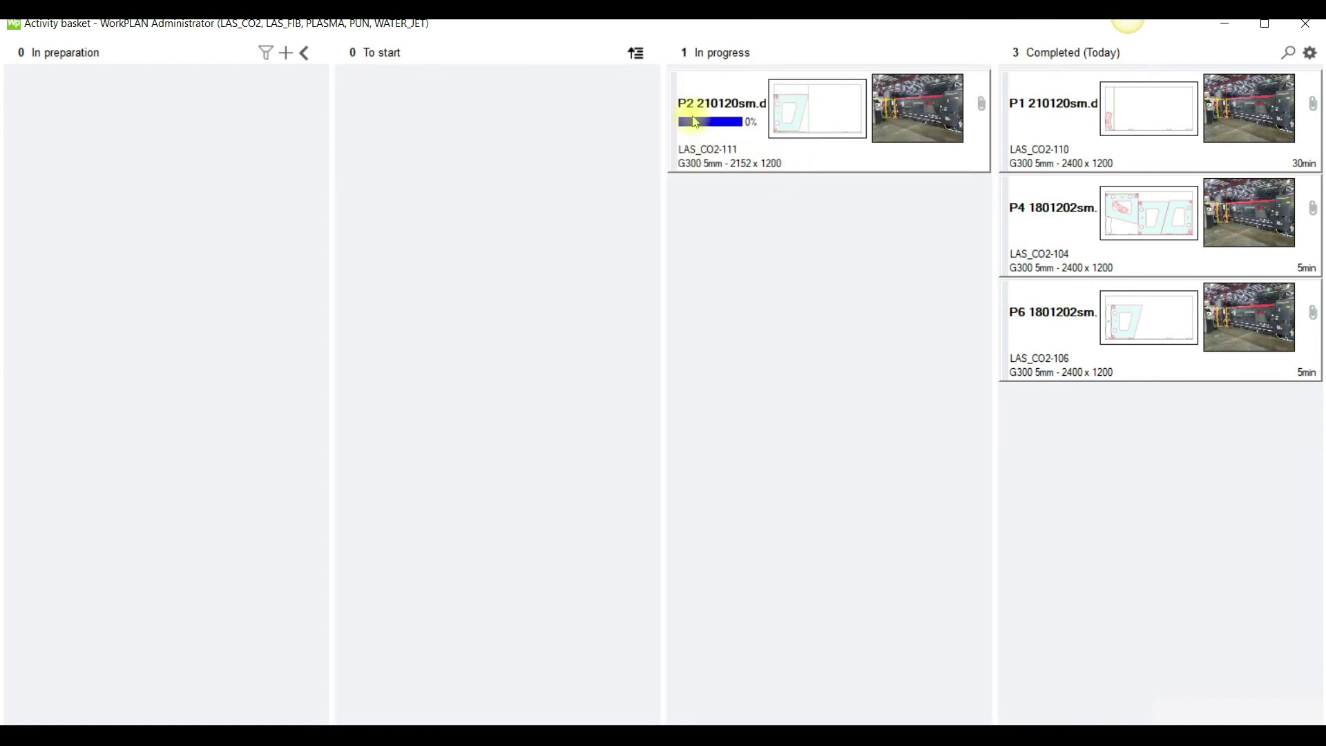
drag(782, 99, 1225, 483)
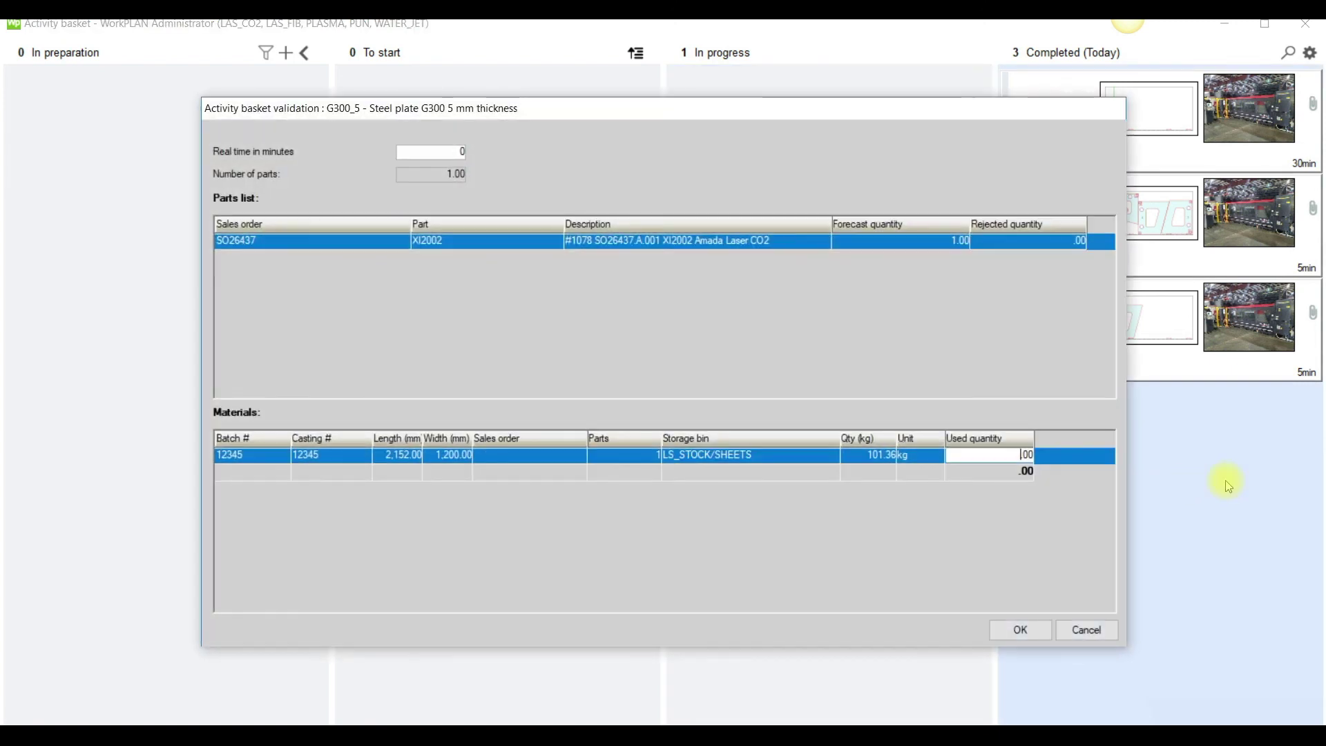
click(435, 152)
double_click(444, 151)
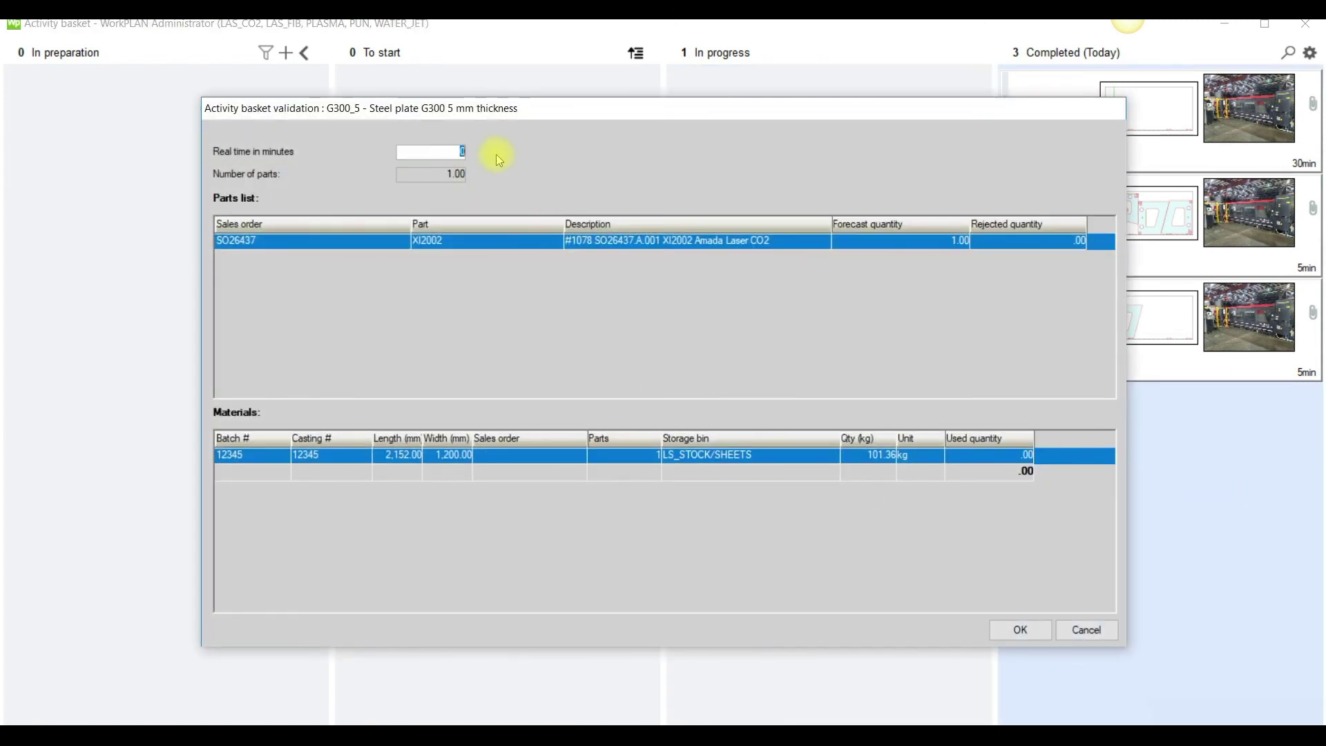
text(15)
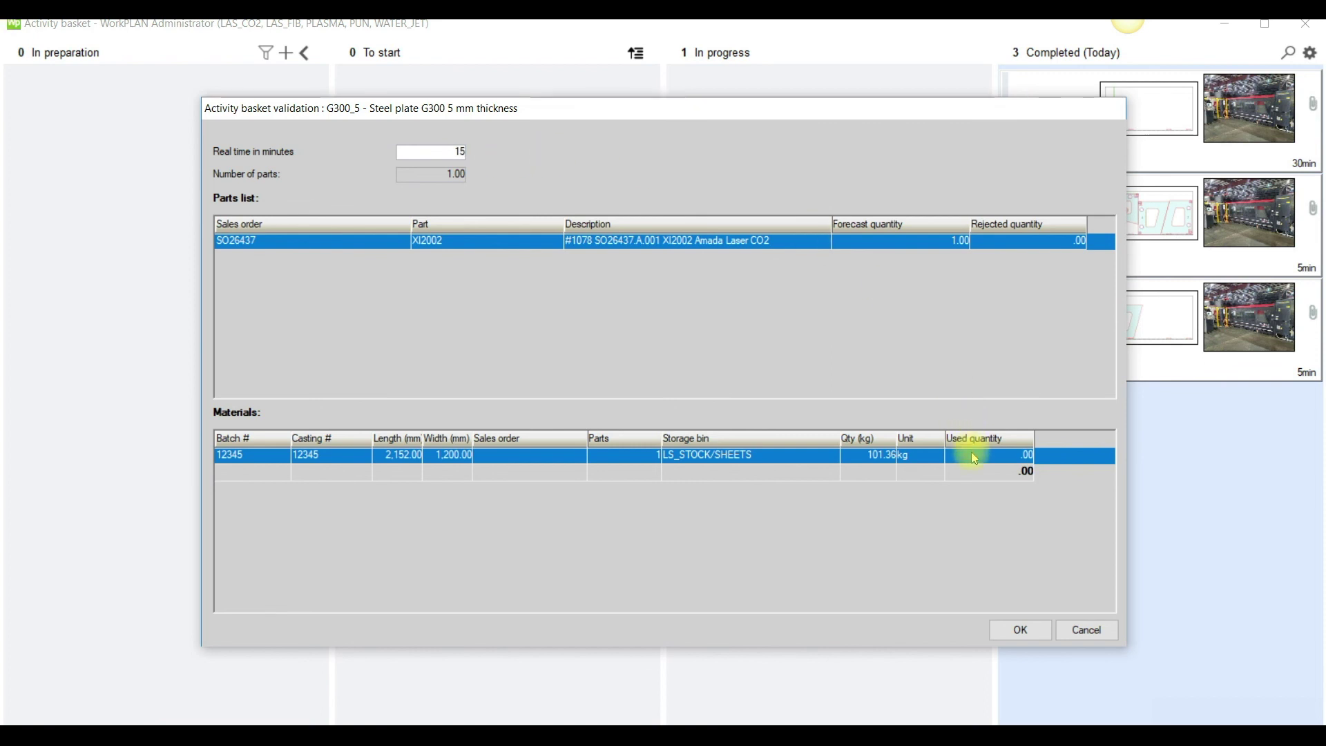
click(995, 457)
text(1)
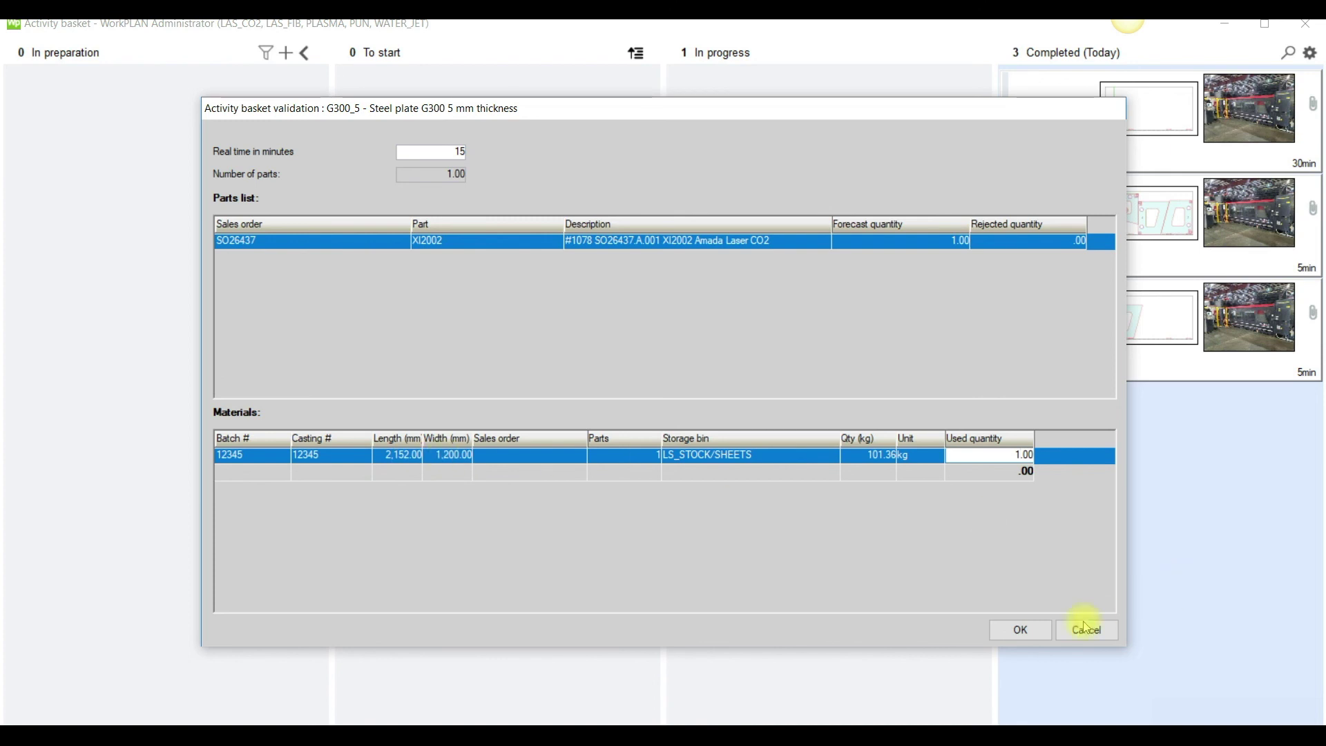
click(1020, 628)
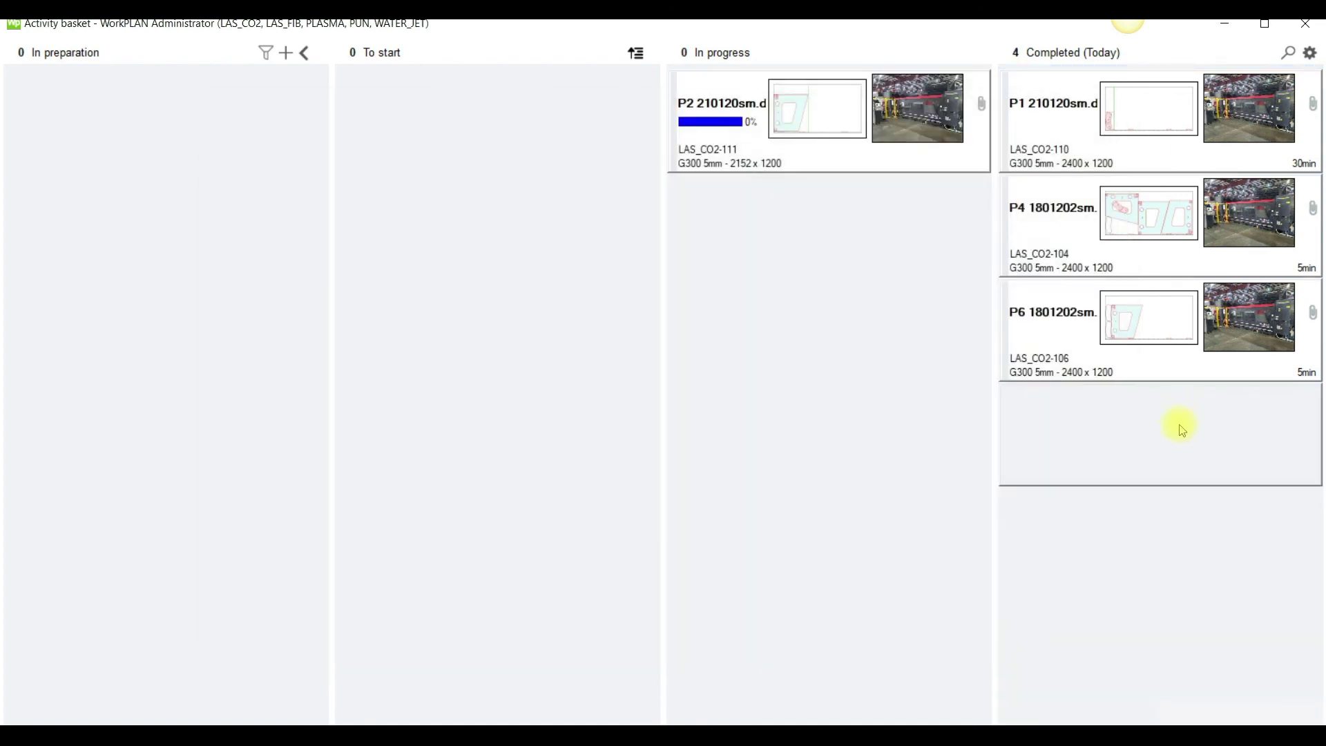
click(542, 735)
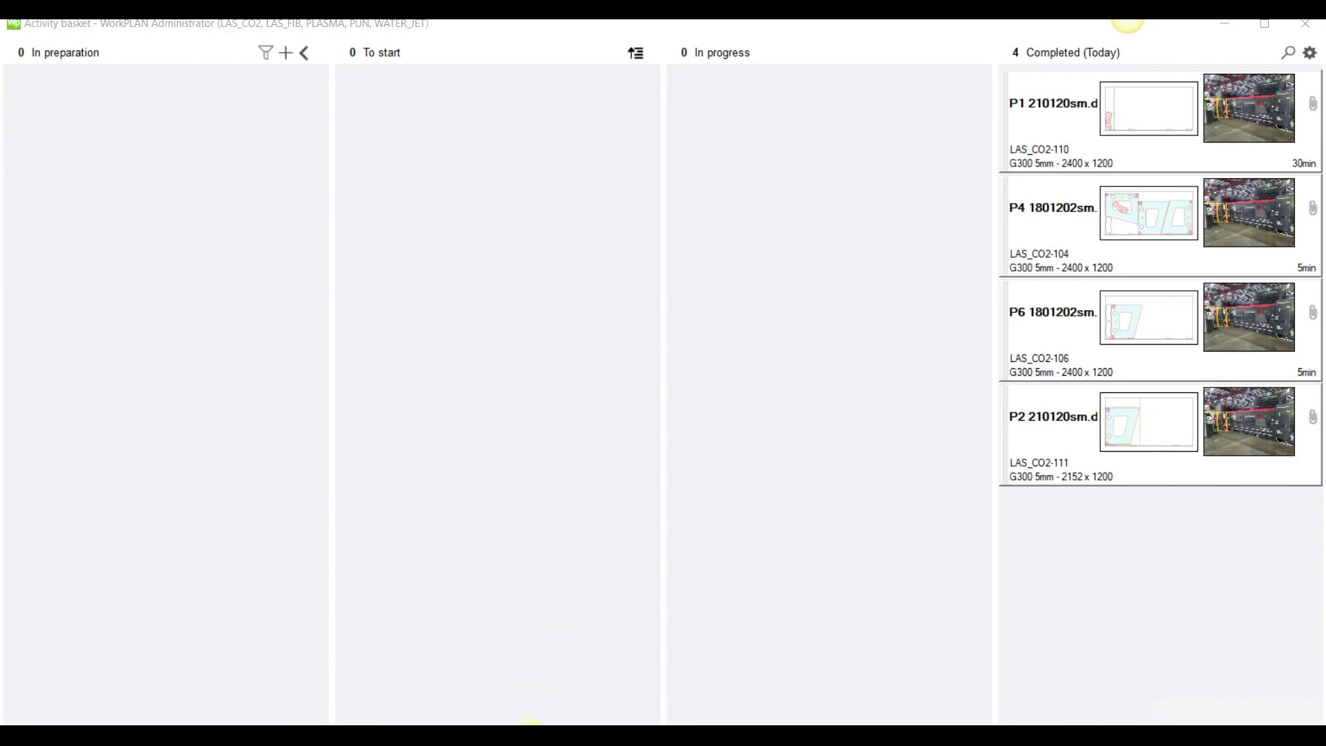
Bring up the main WorkPLAN window and reselect the G300_5 plate stock record.
click(486, 696)
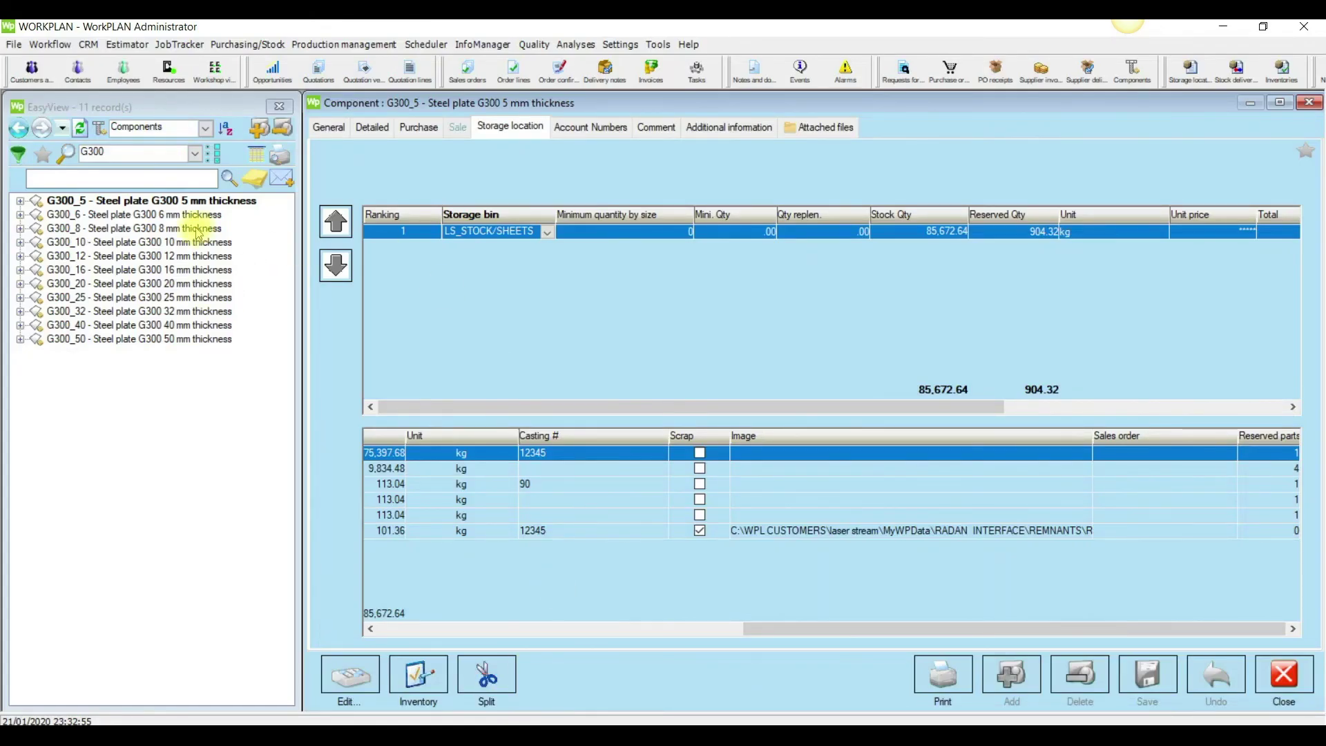
click(169, 206)
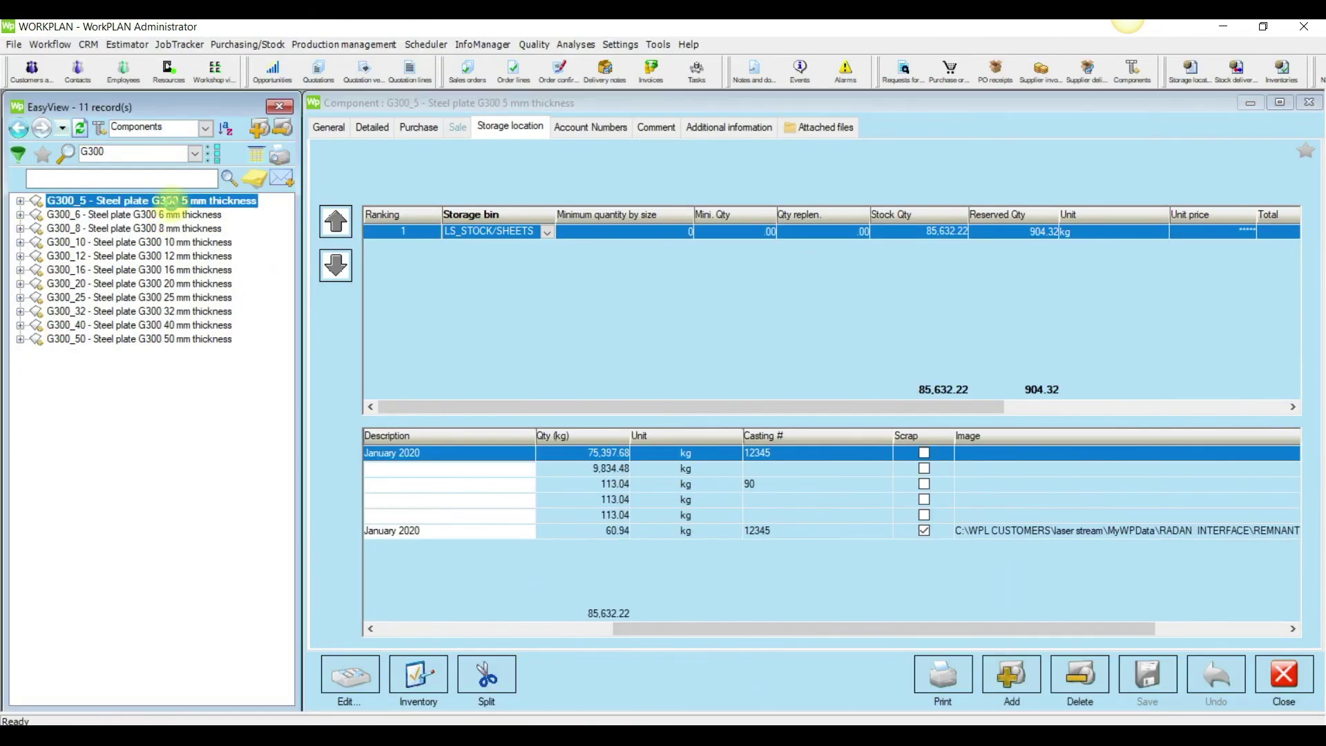
click(169, 215)
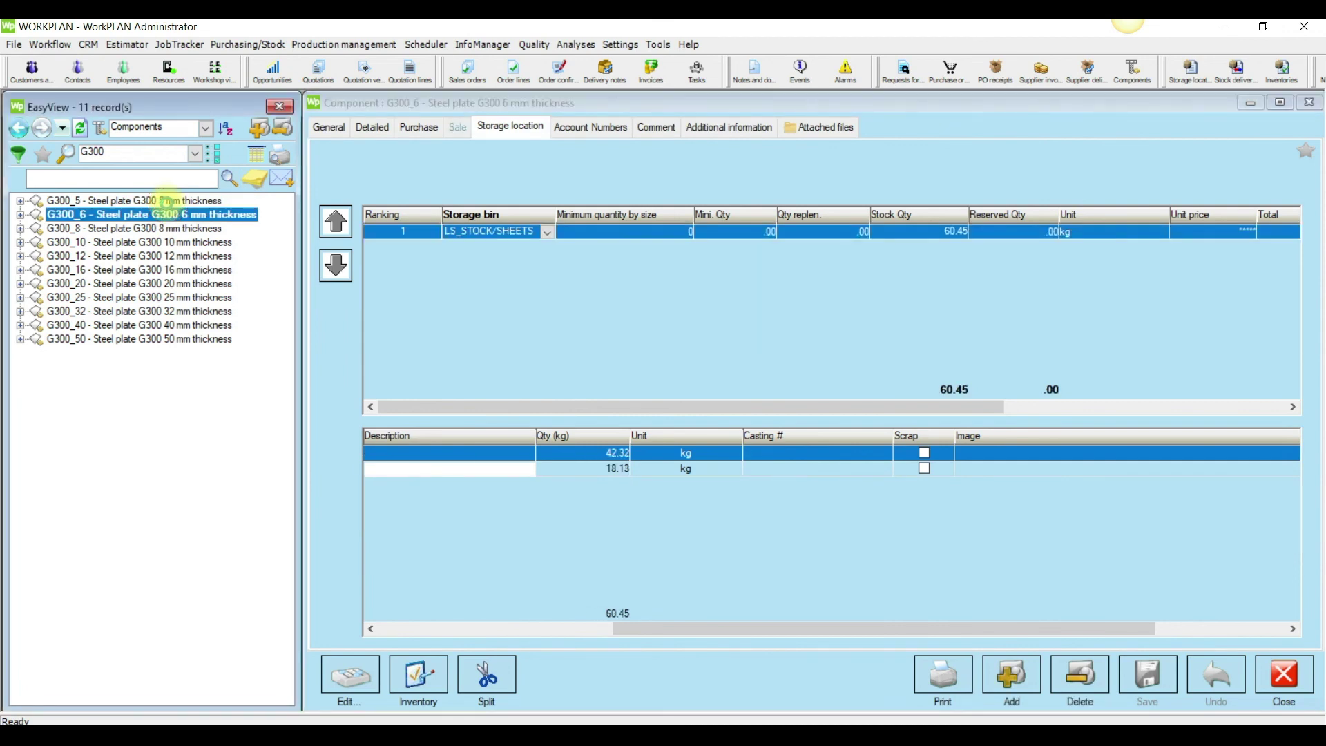
click(166, 200)
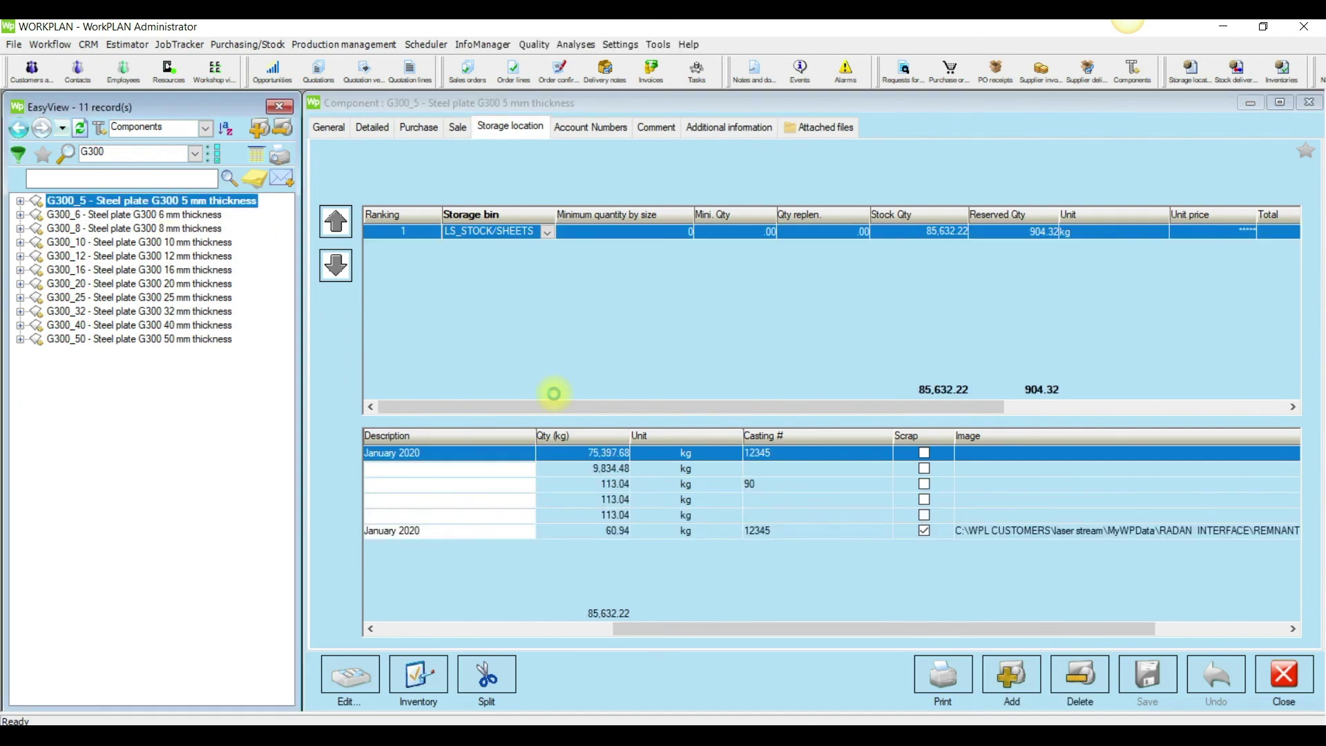
Scroll the lot grid to verify the 1,293.93 × 1,200 mm, 60.94 kg scrap remnant, then return to RADAN.
drag(898, 628, 595, 630)
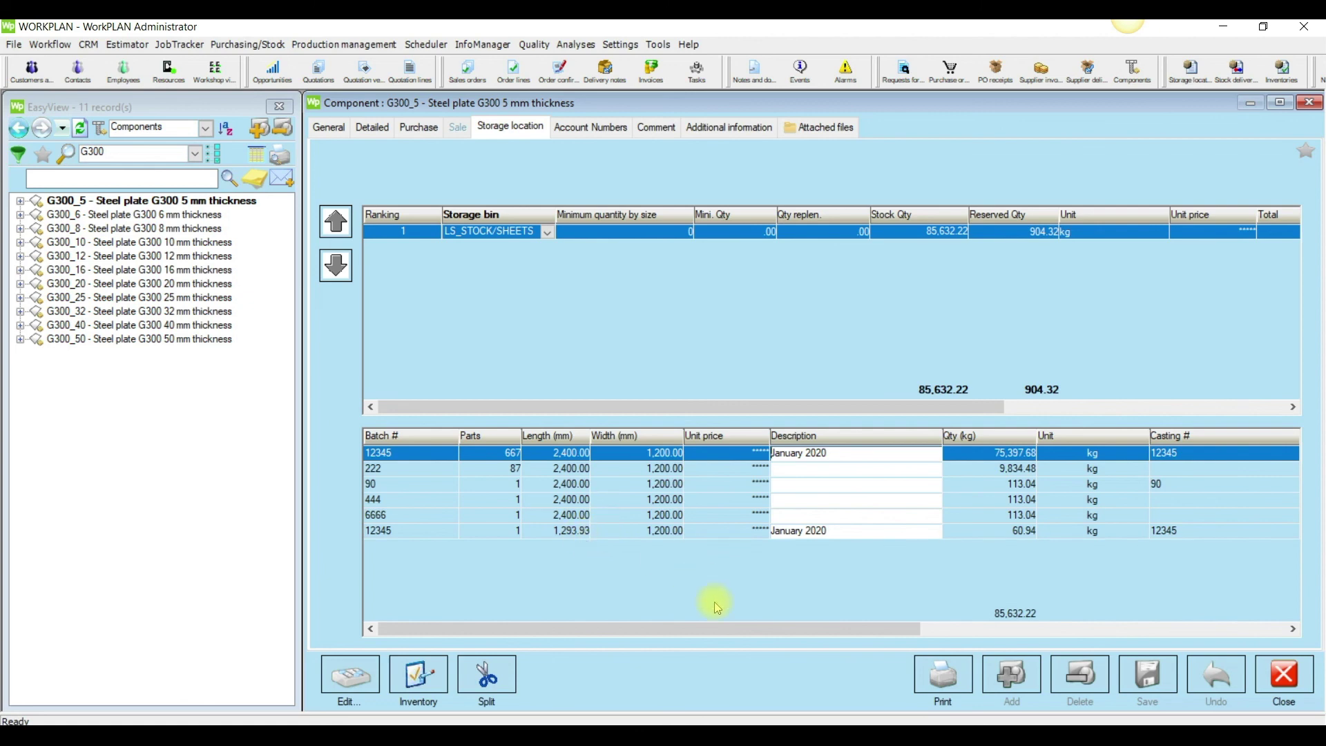
drag(734, 635, 1043, 628)
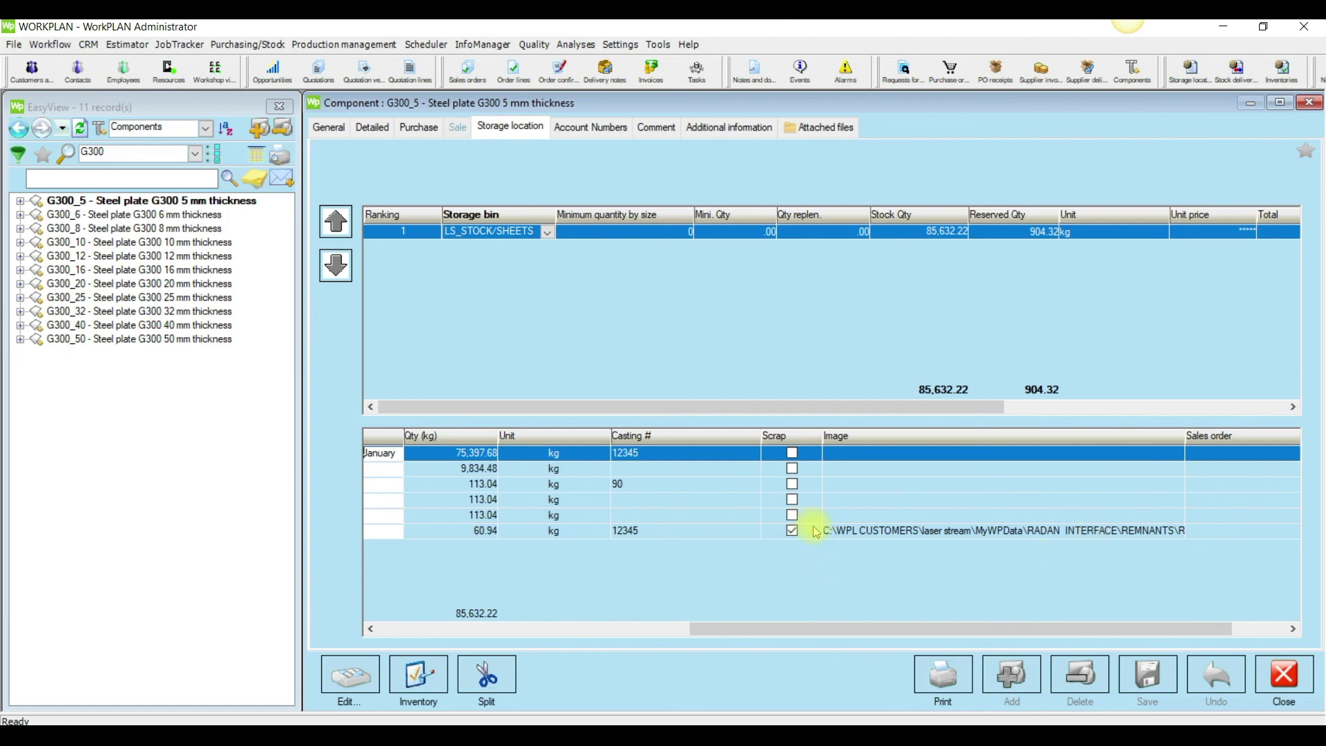
drag(971, 625, 1086, 626)
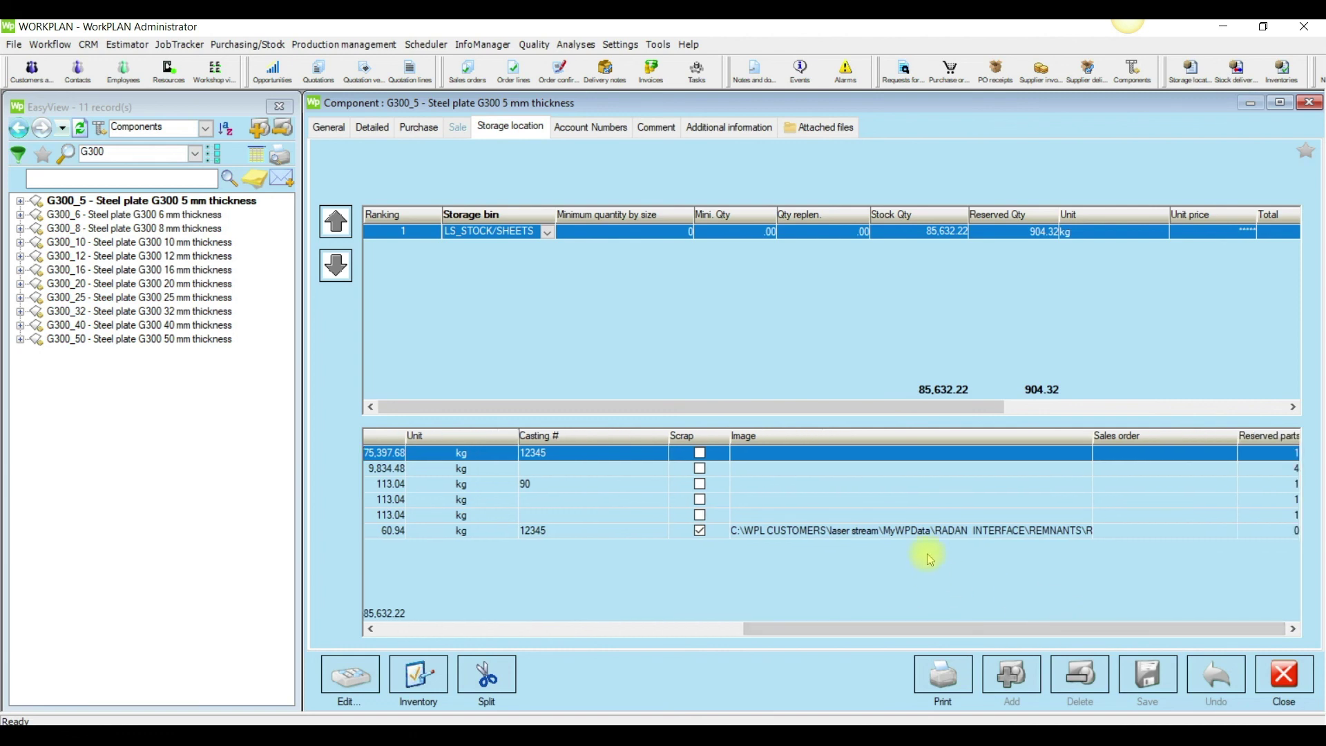
click(541, 722)
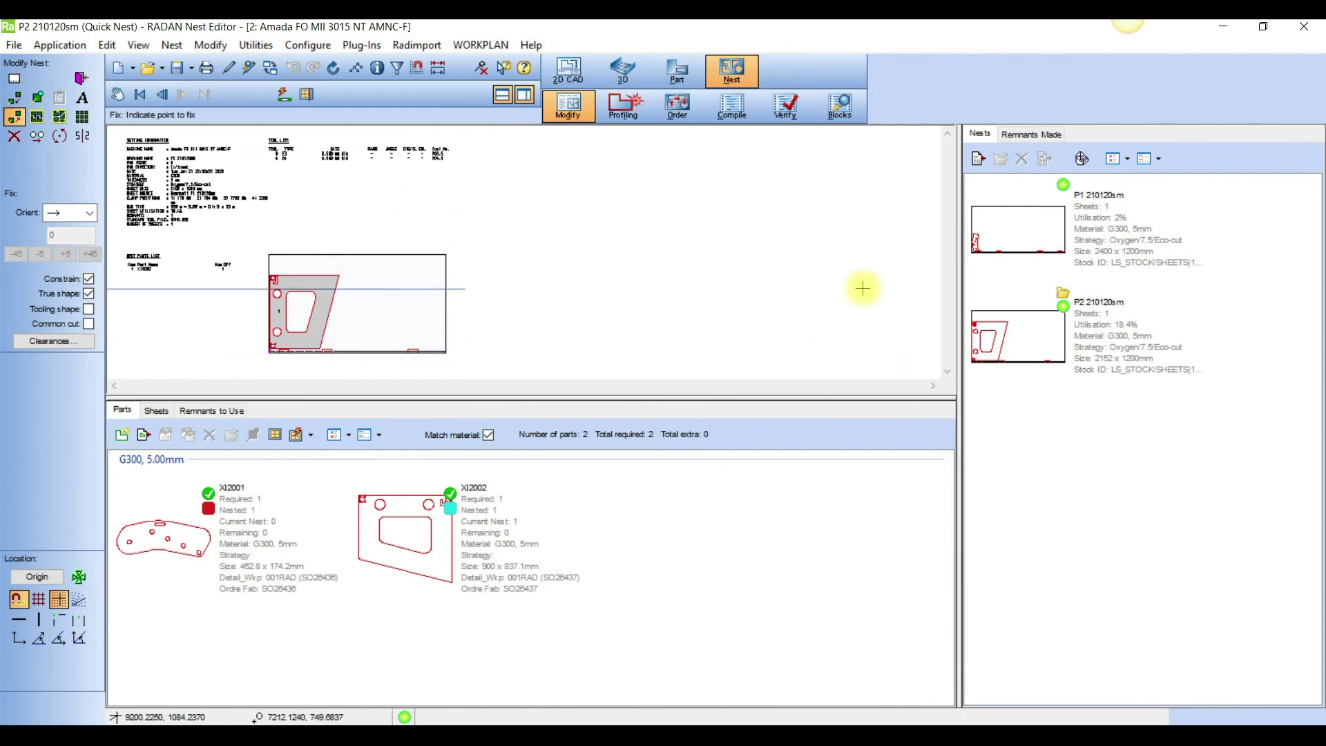
Bring WorkPLAN's Activity basket forward to see P2 210120sm among four completed jobs.
mouse_move(539, 723)
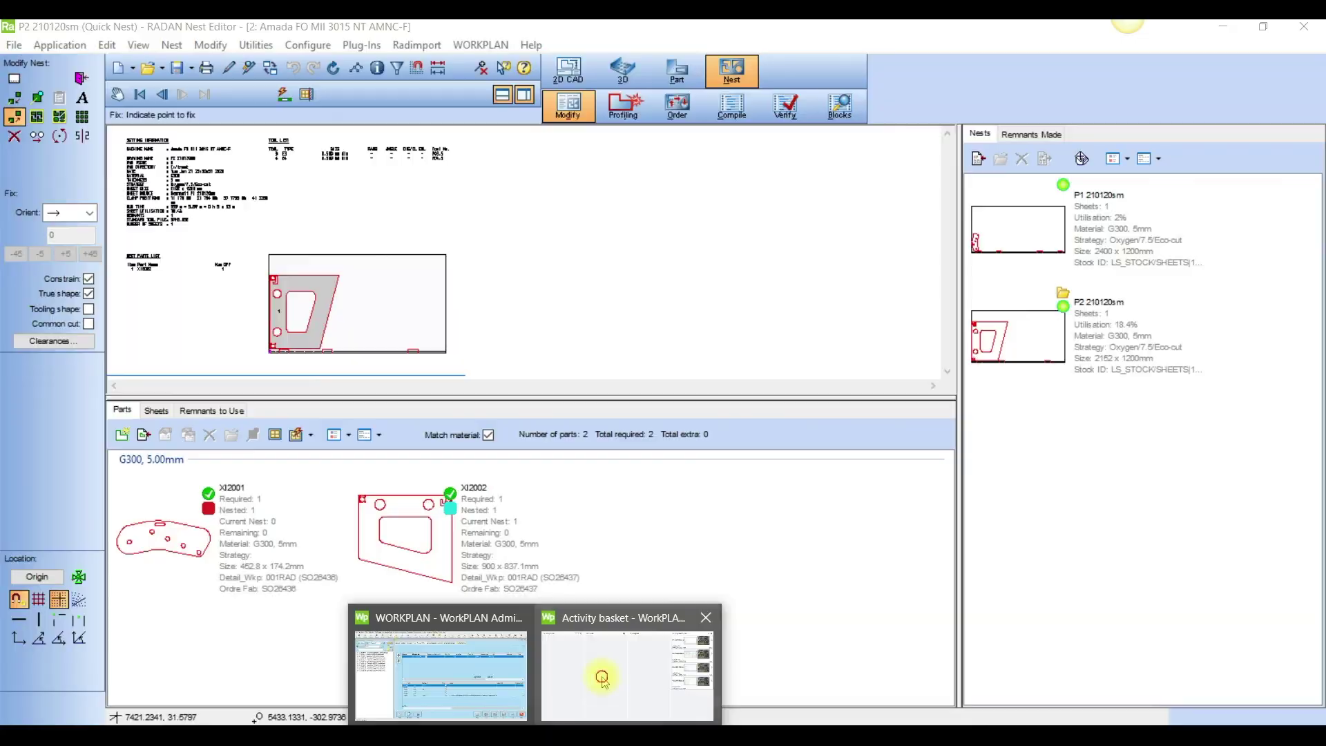
click(602, 676)
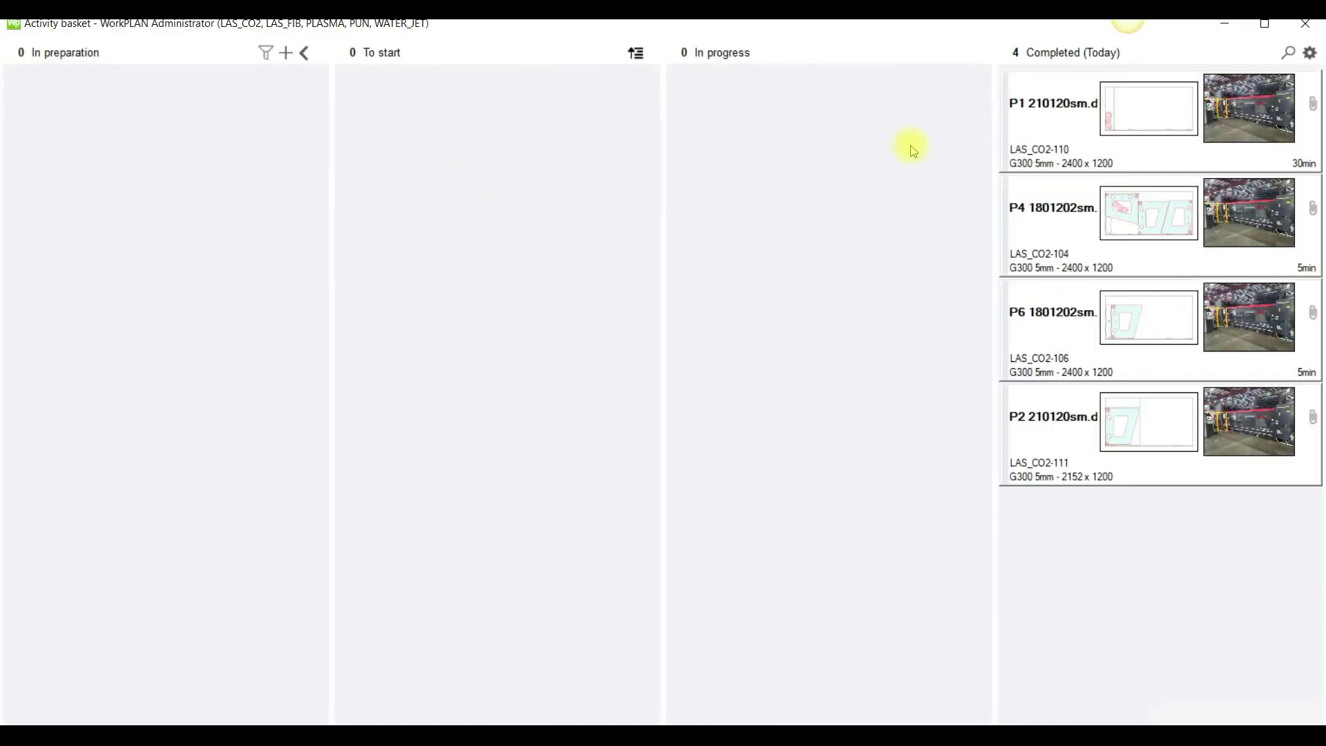